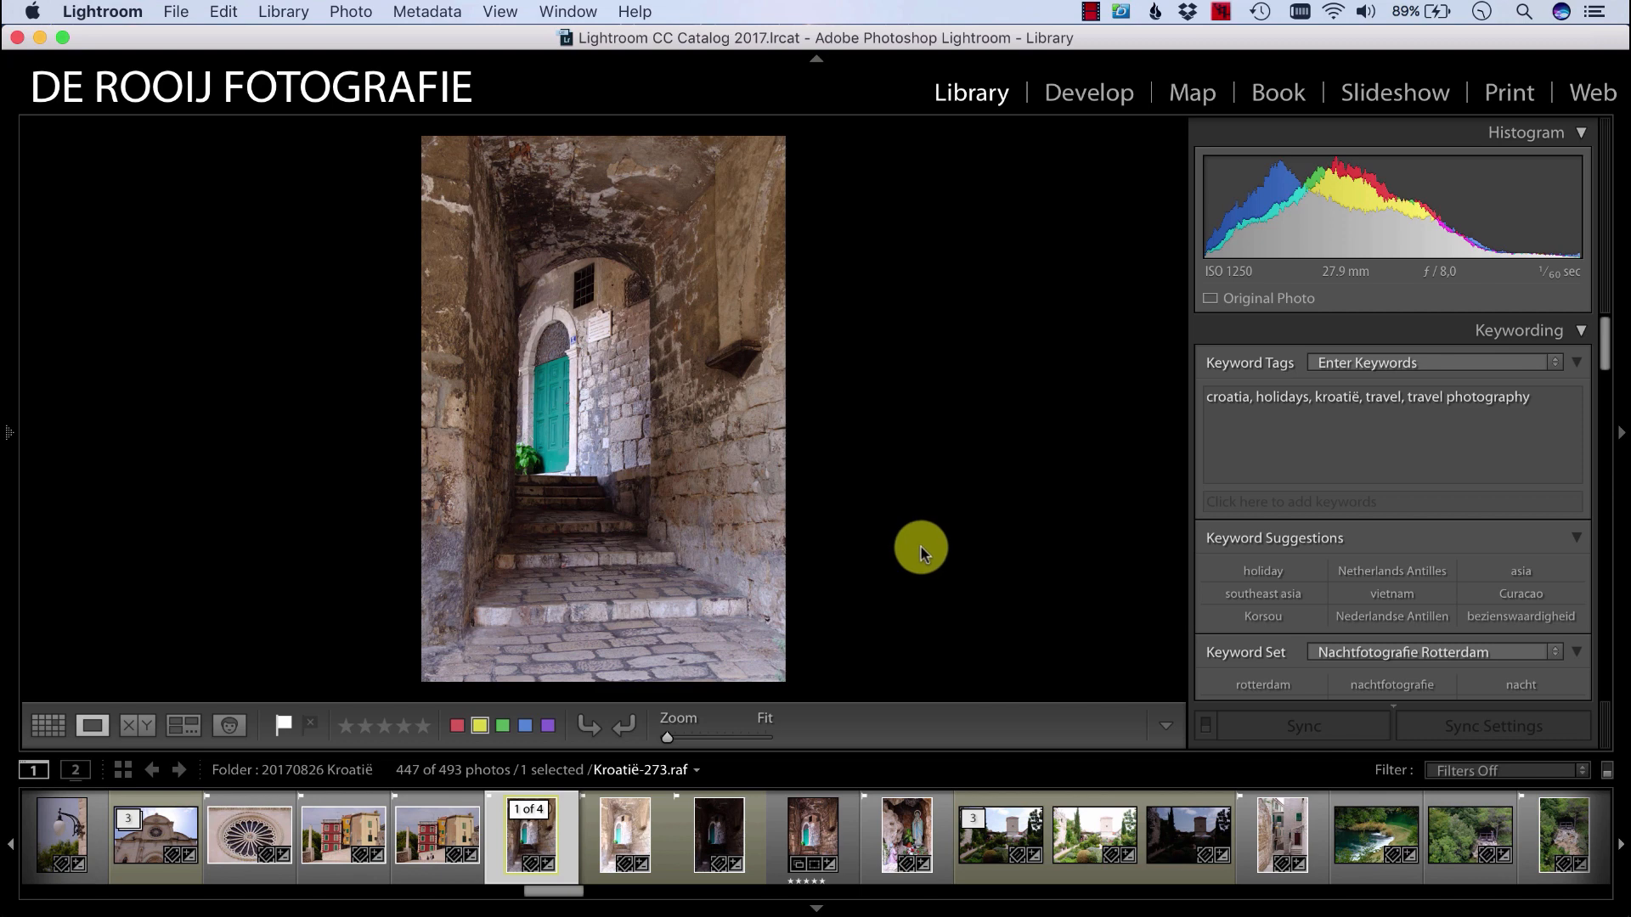
Step: Review the three bracketed alley exposures and select Kroatië-273 through Kroatië-275 together
click(618, 843)
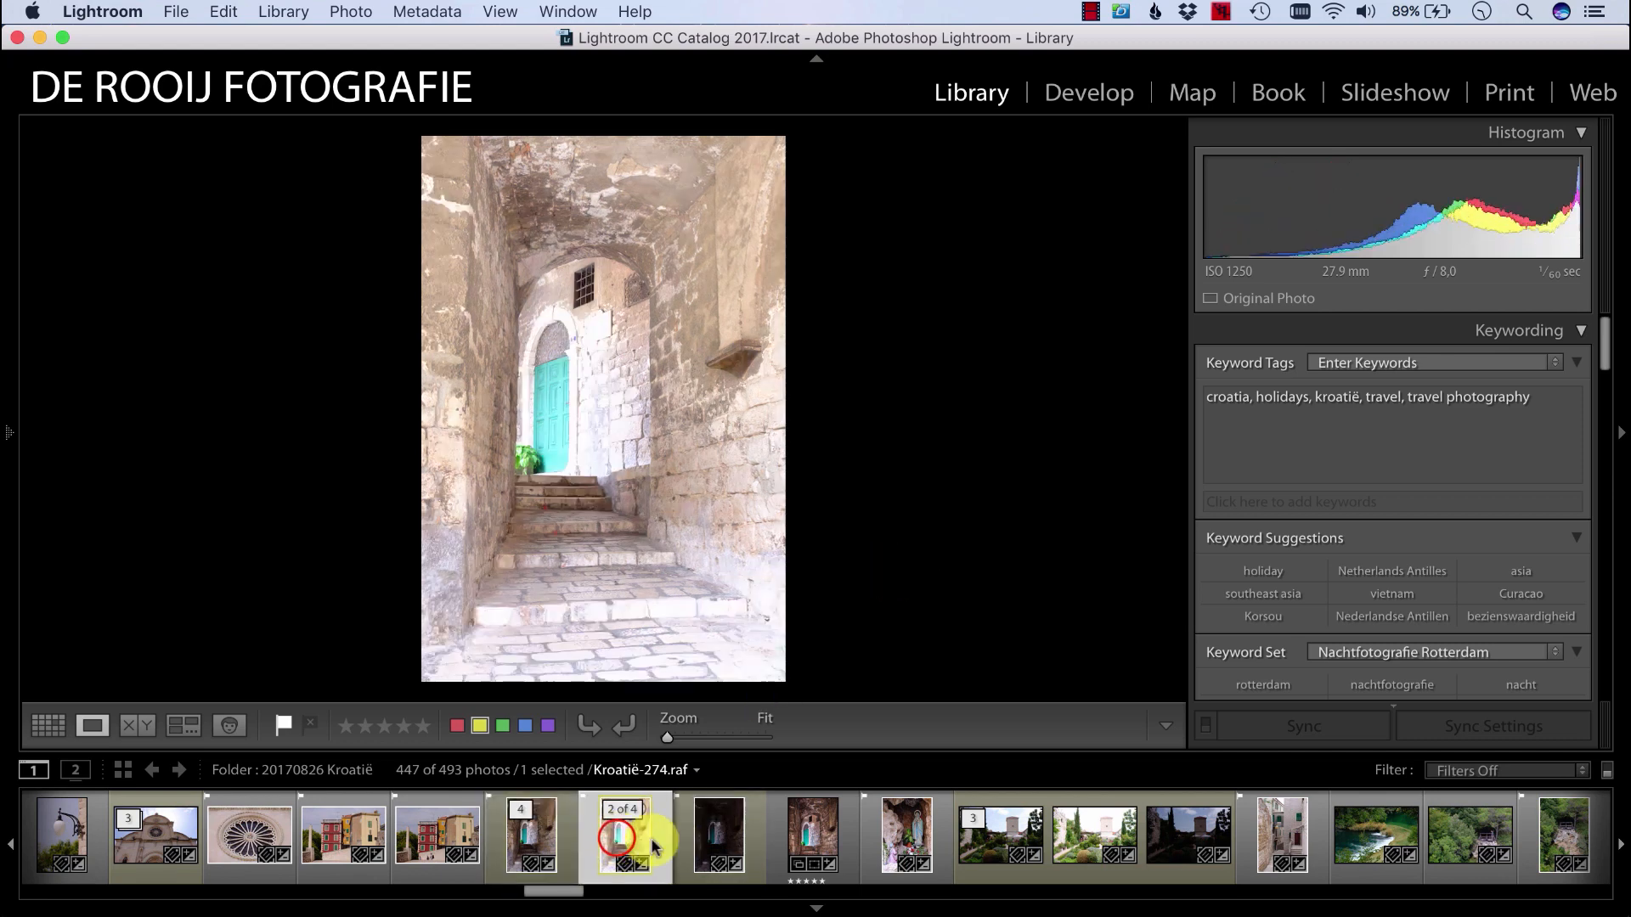
click(703, 843)
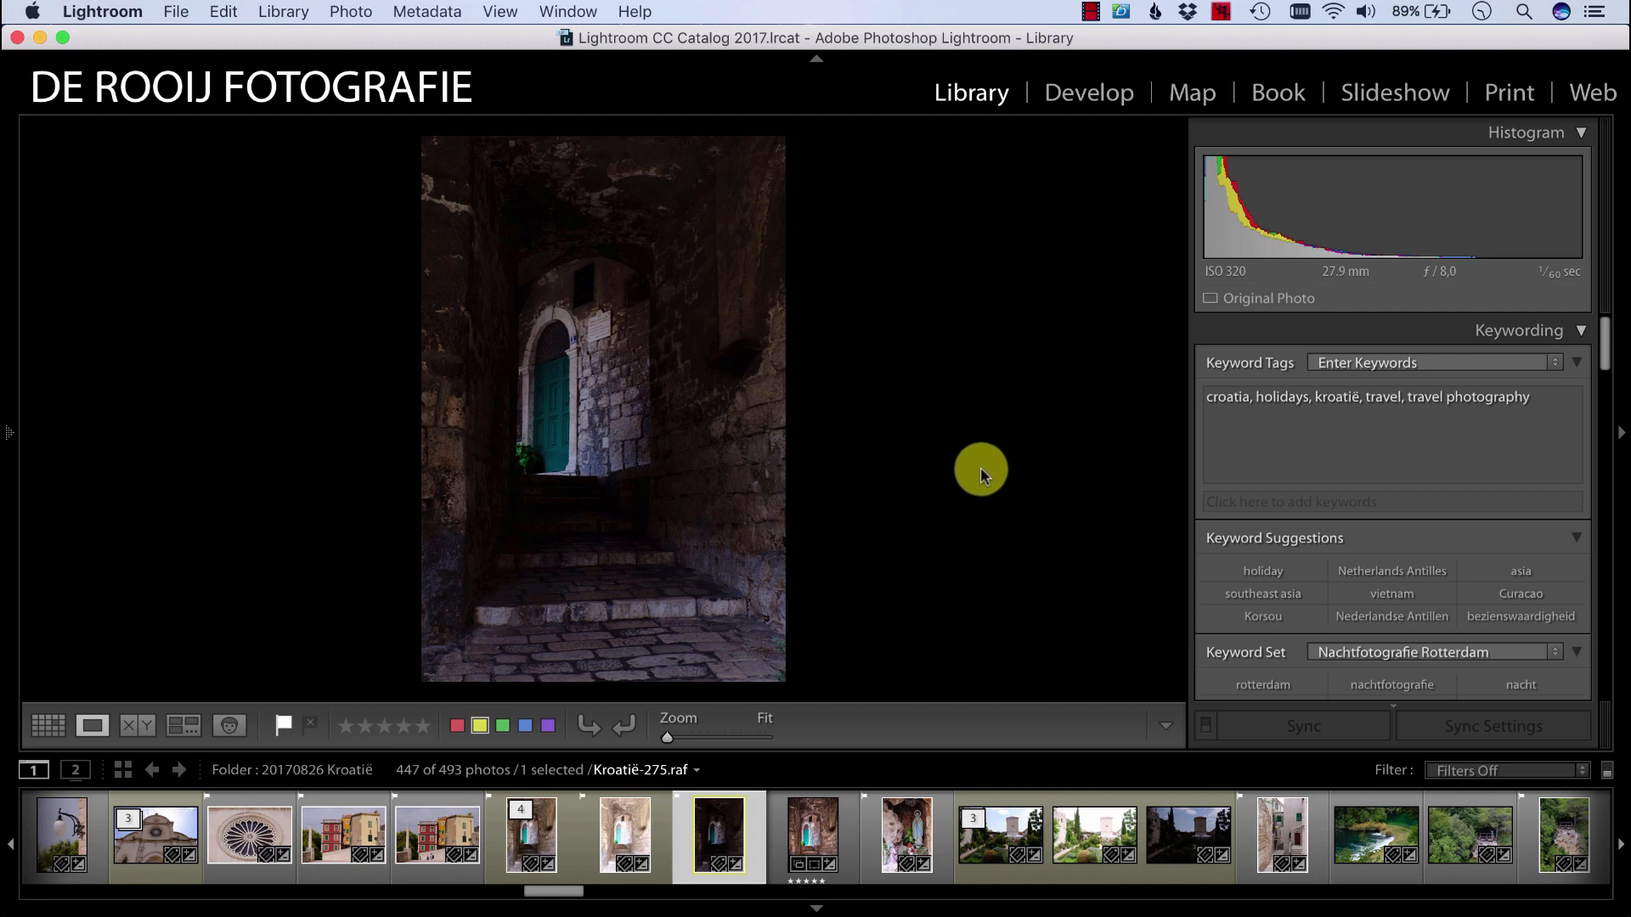
click(513, 831)
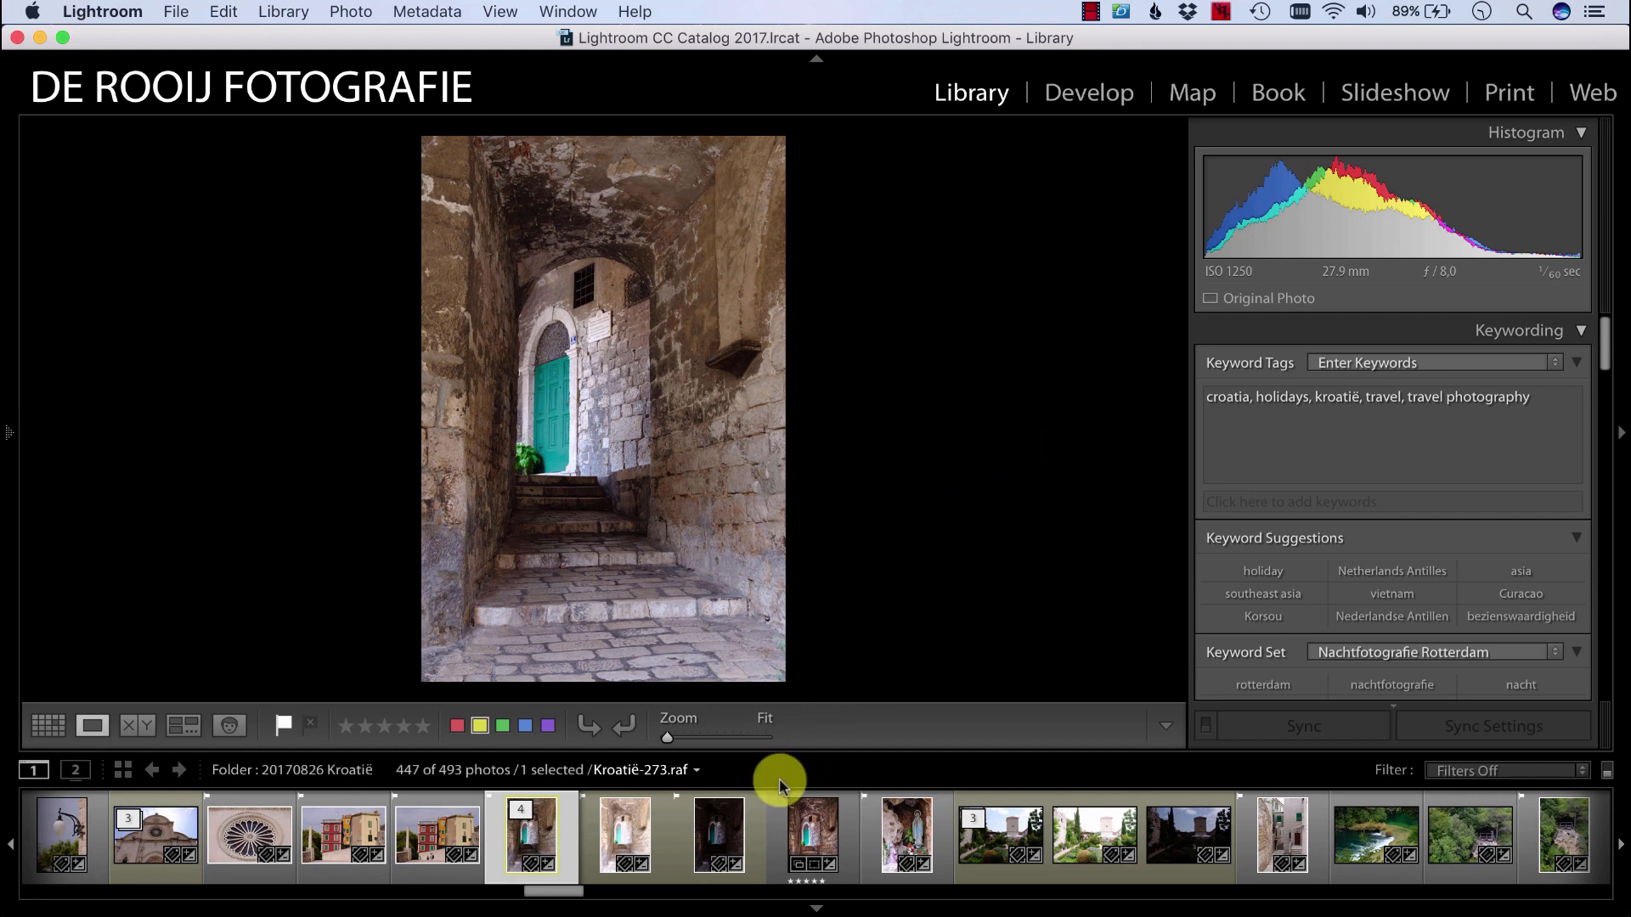
shift+click(714, 841)
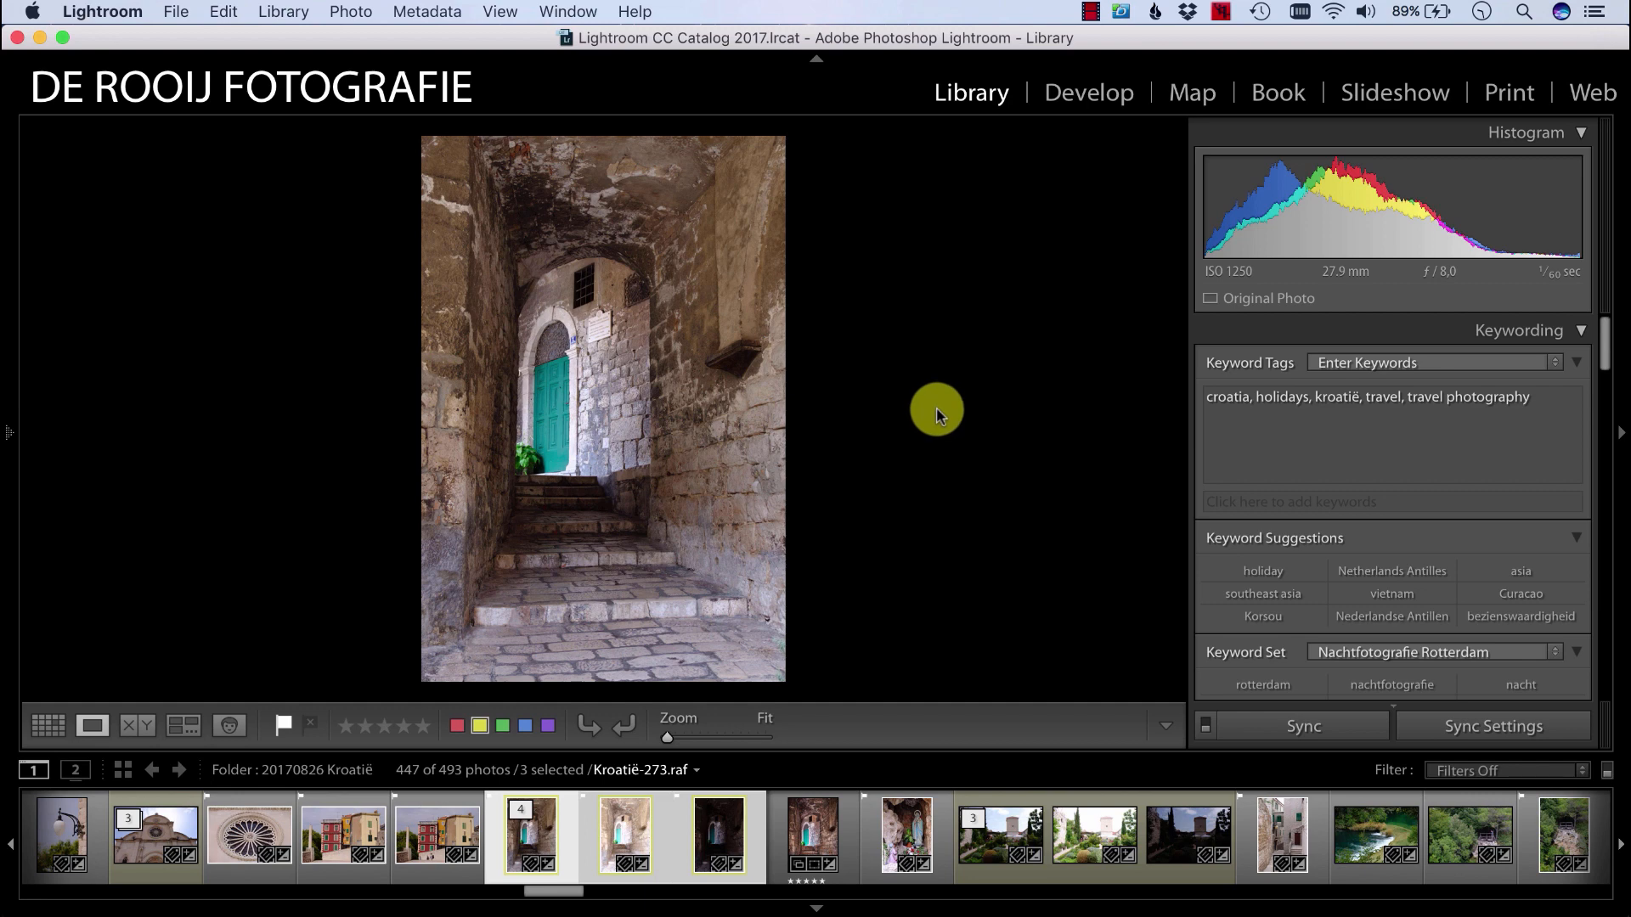
Step: Transfer the selected bracket to Aurora HDR 2018 and make its window fill the screen
click(175, 11)
mouse_move(265, 441)
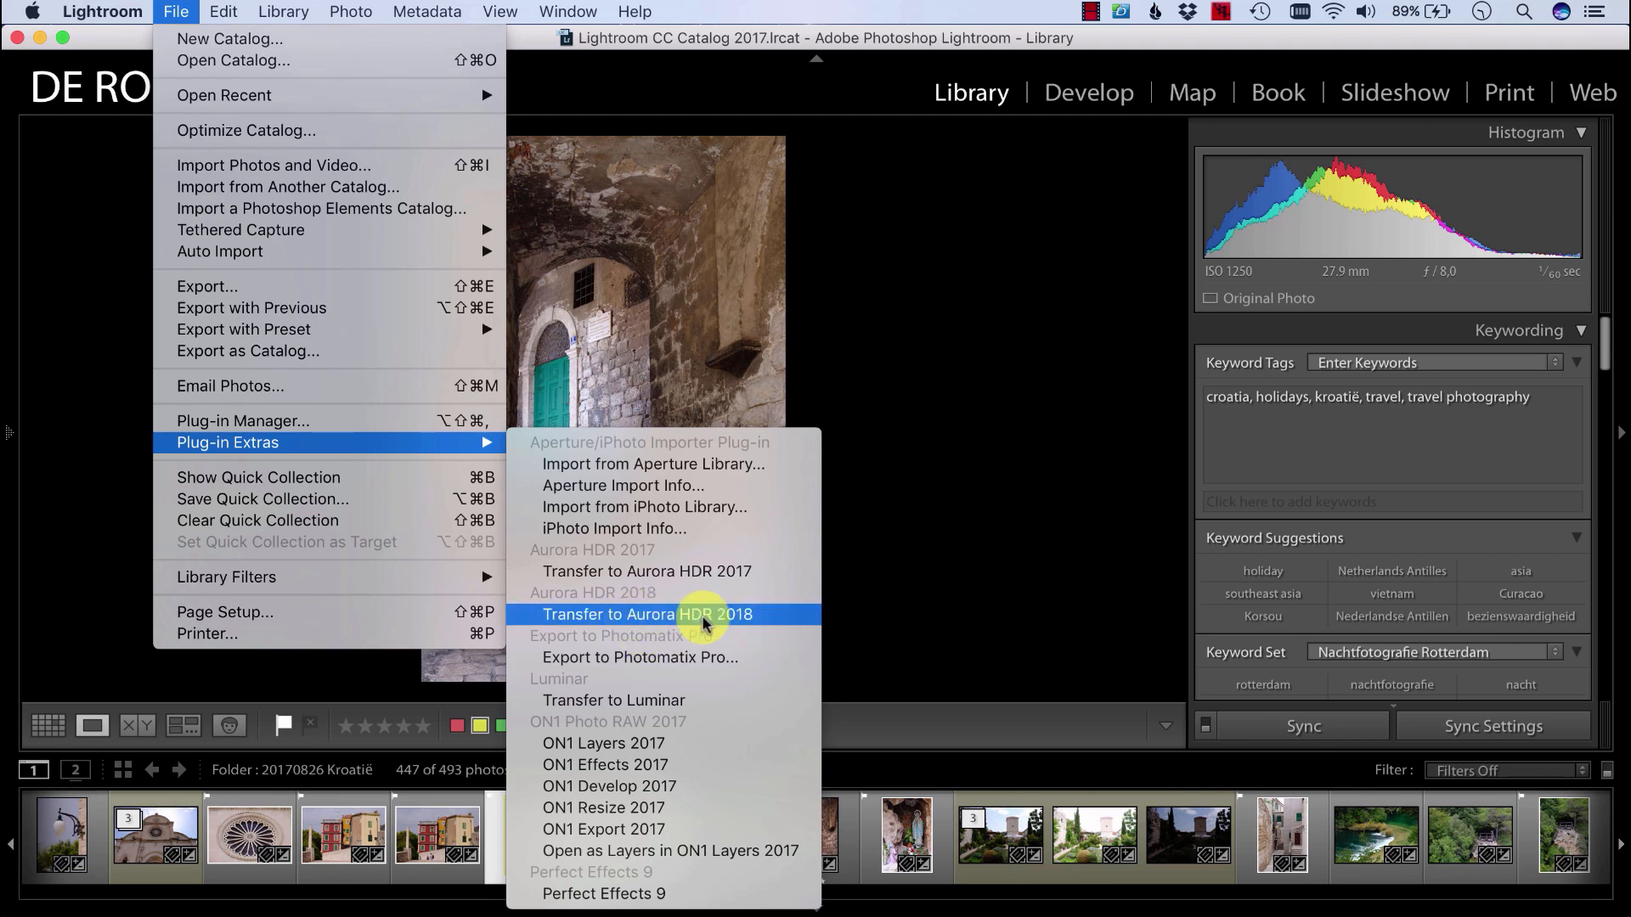
click(741, 613)
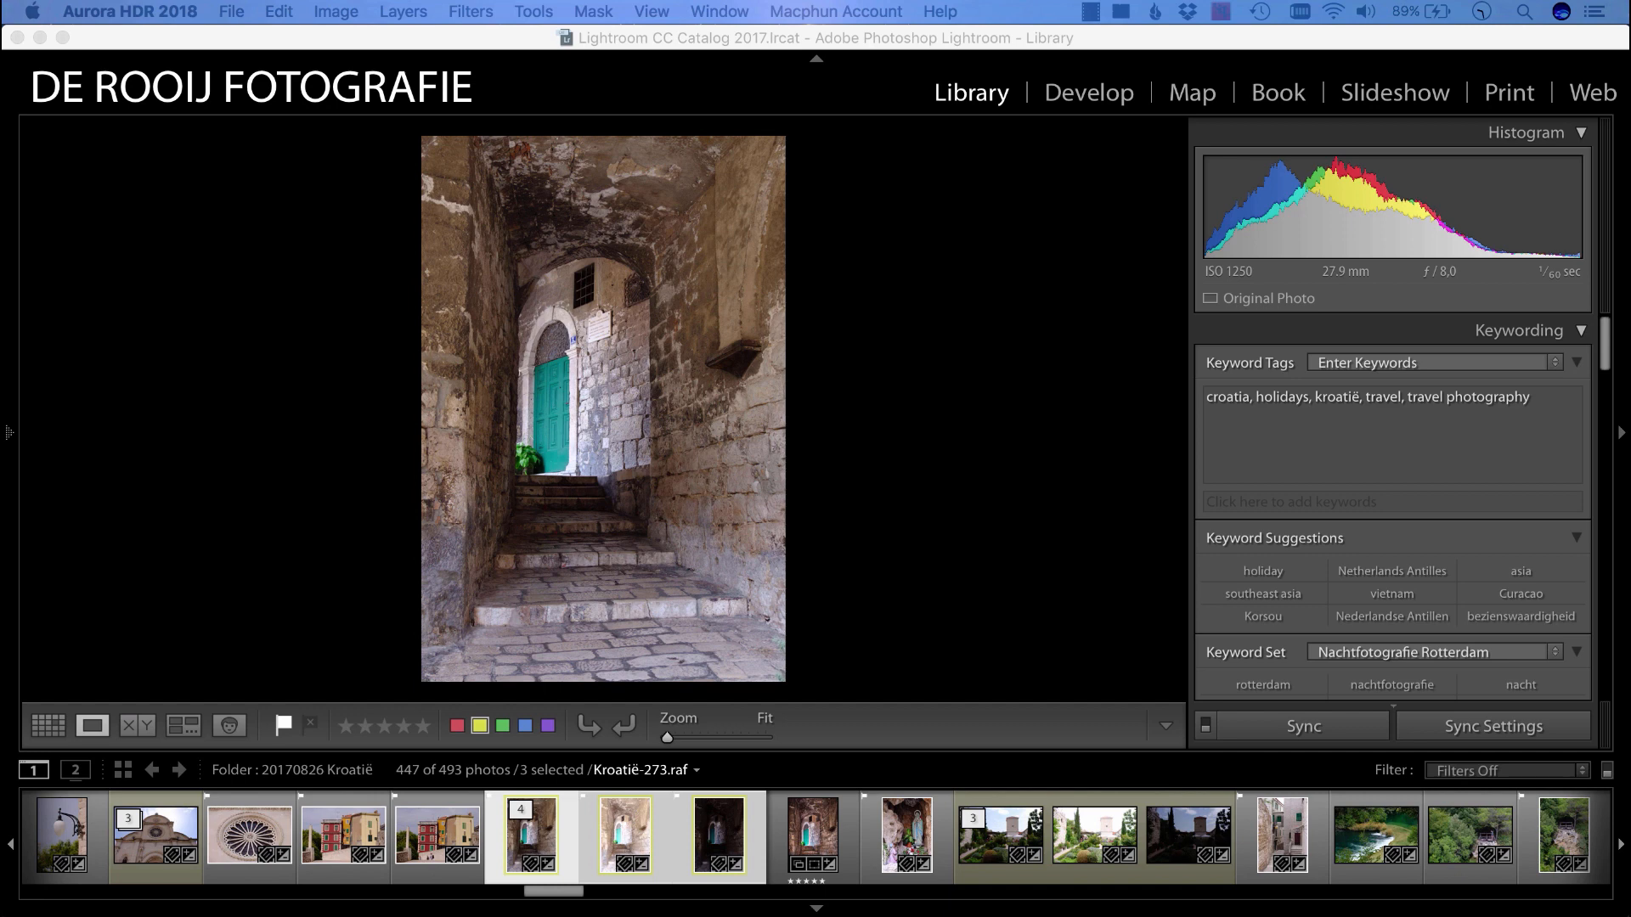
drag(1630, 475, 357, 58)
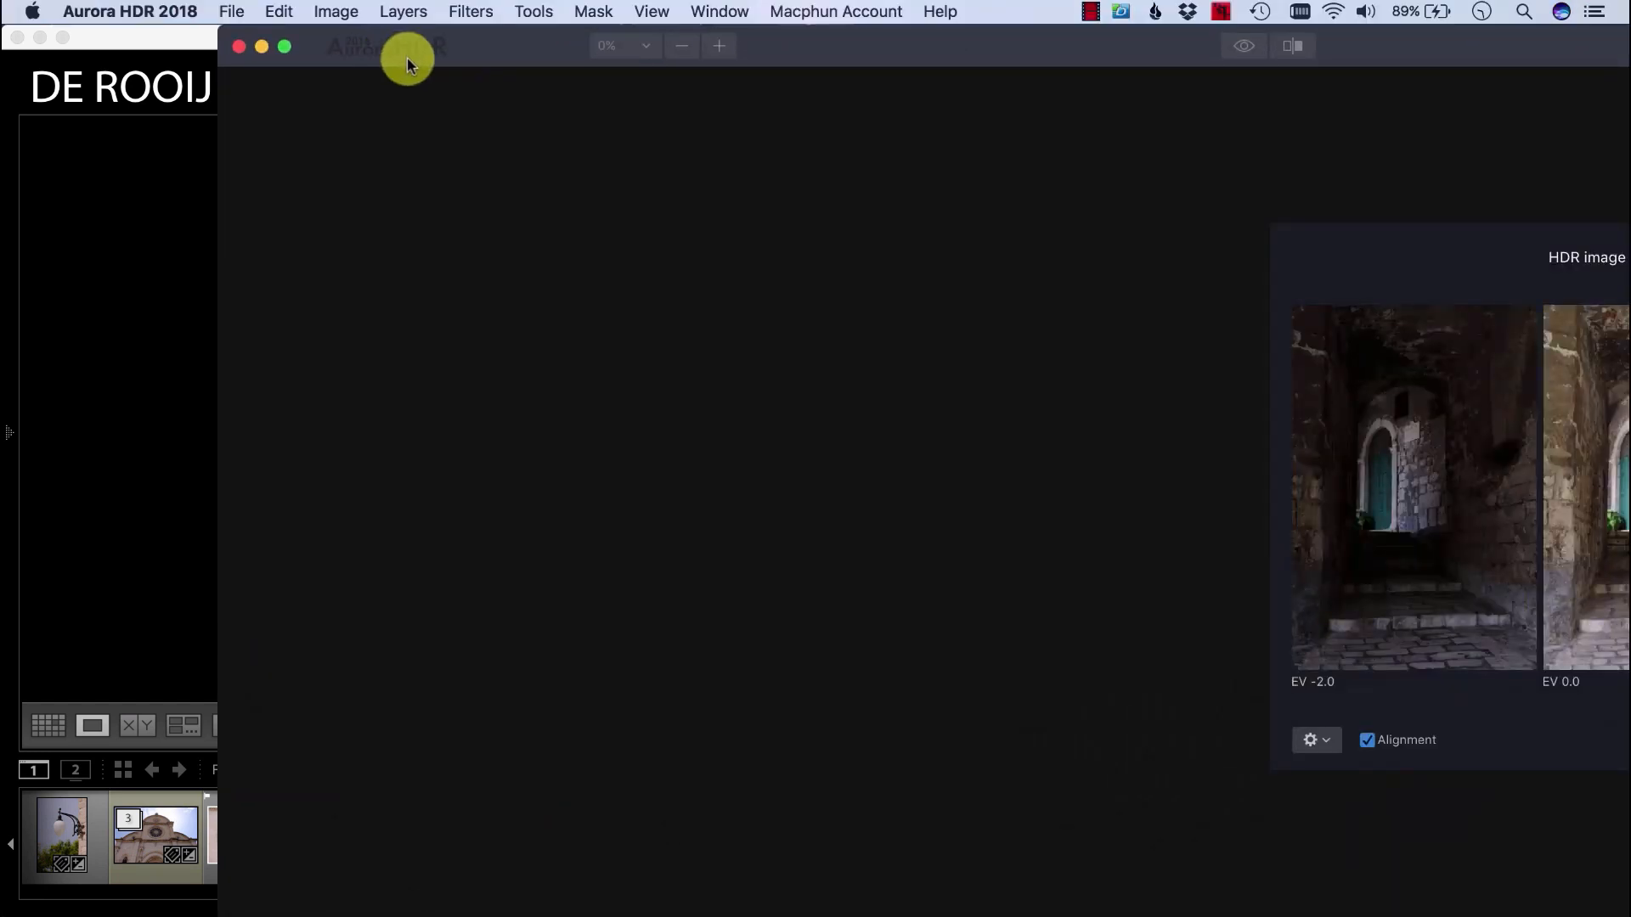
double_click(445, 53)
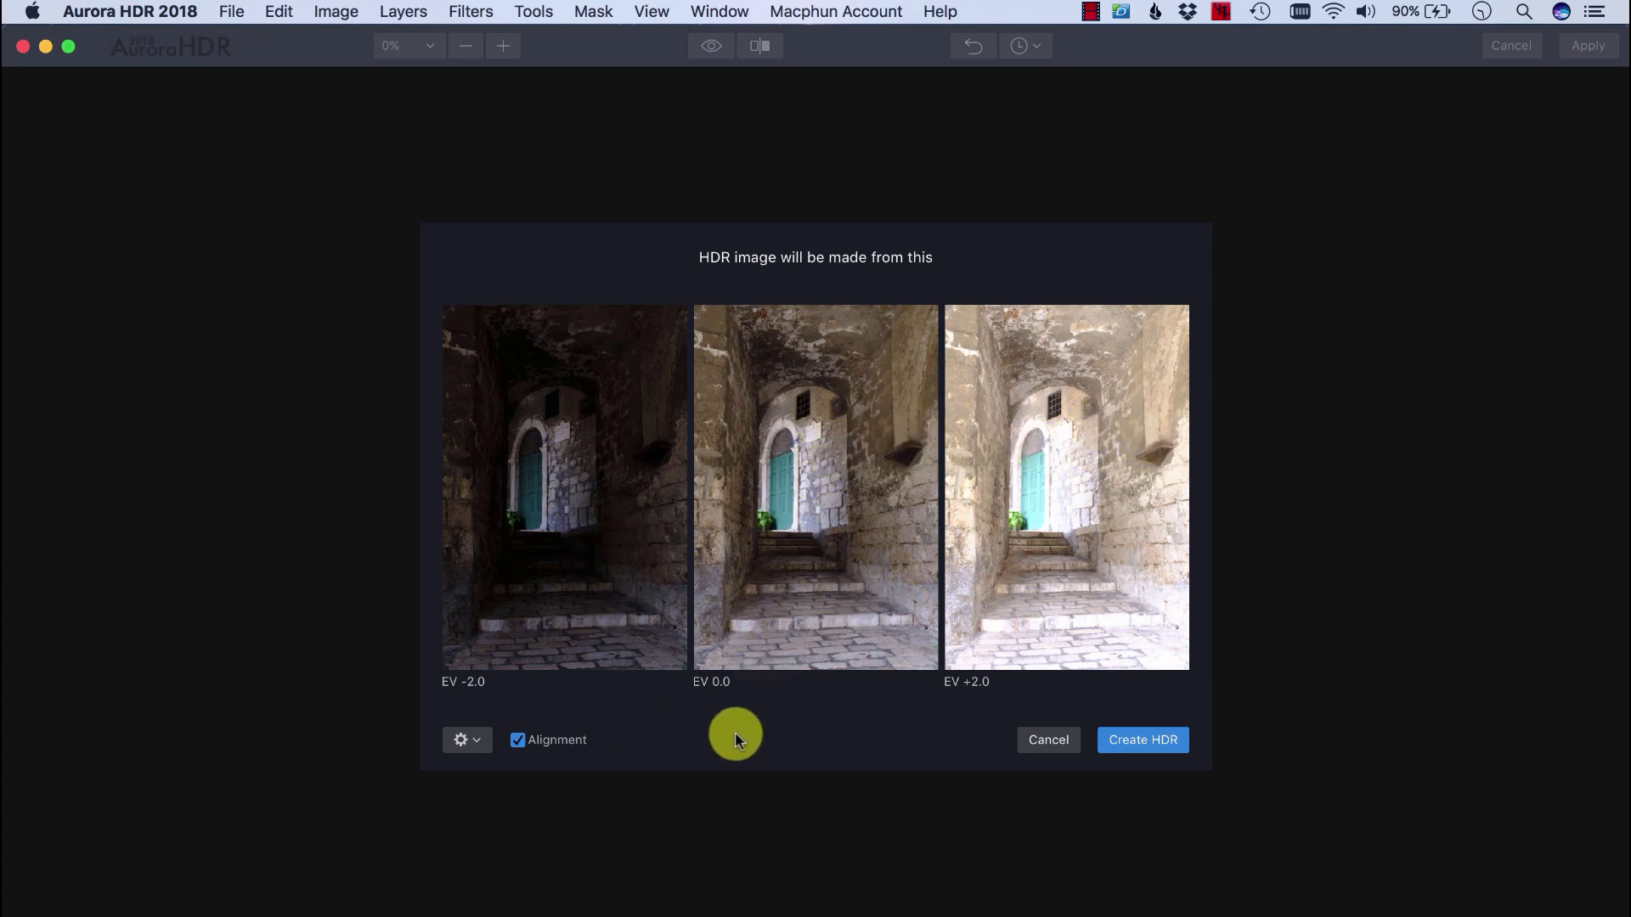
Step: Review the ghost reduction, denoise and chromatic aberration options, and create the HDR image with Alignment on
click(471, 740)
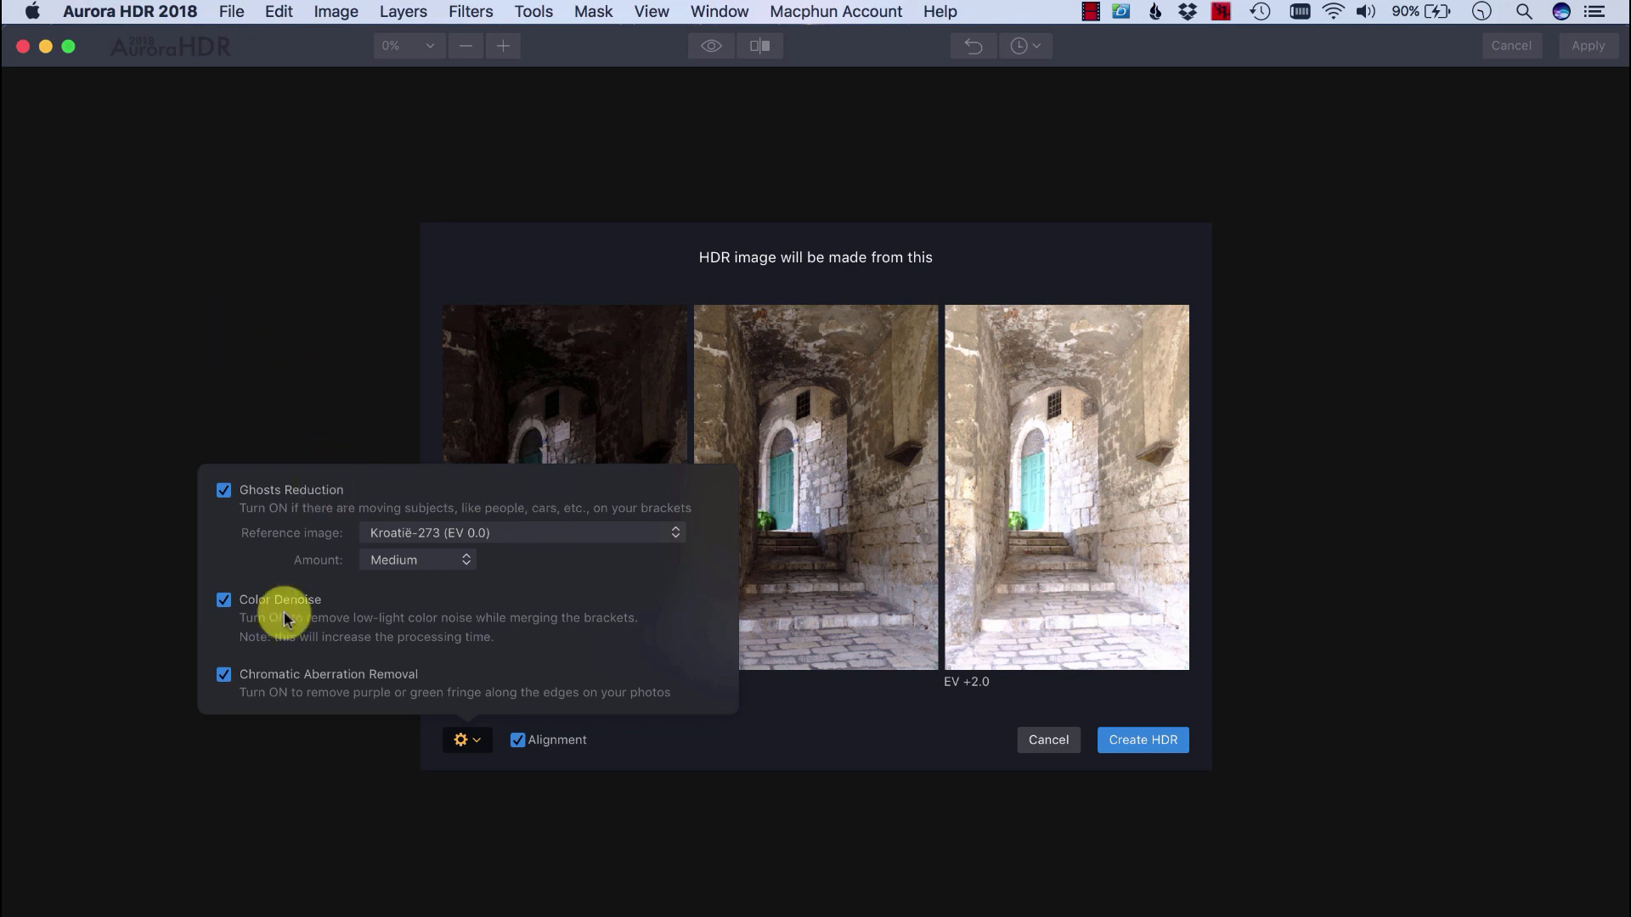
click(461, 742)
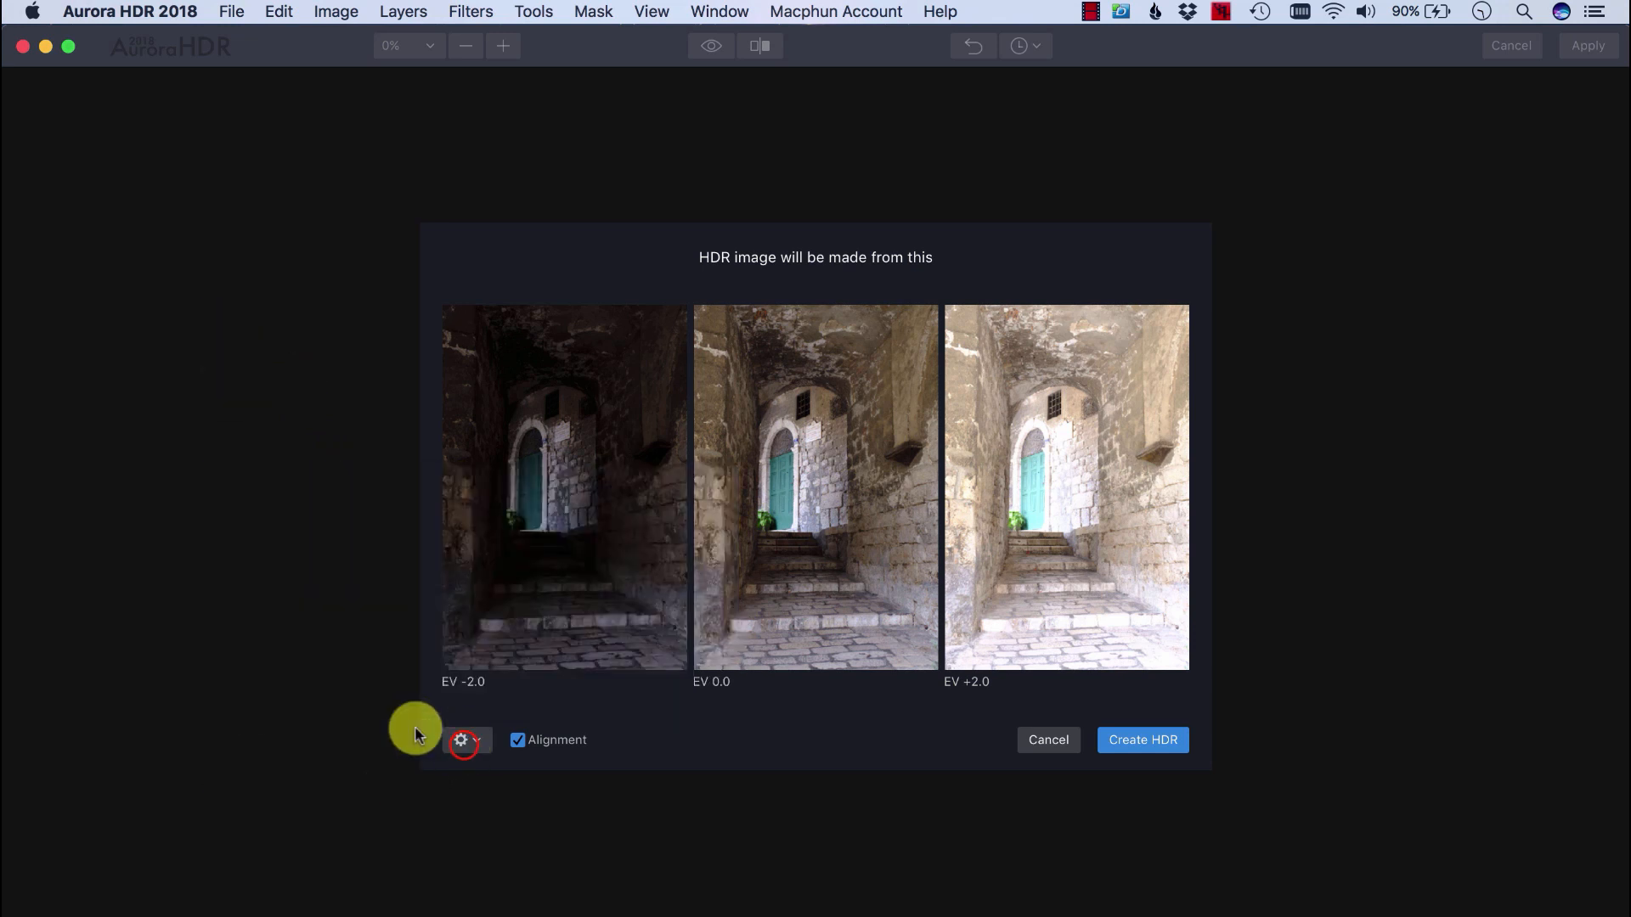
click(1139, 738)
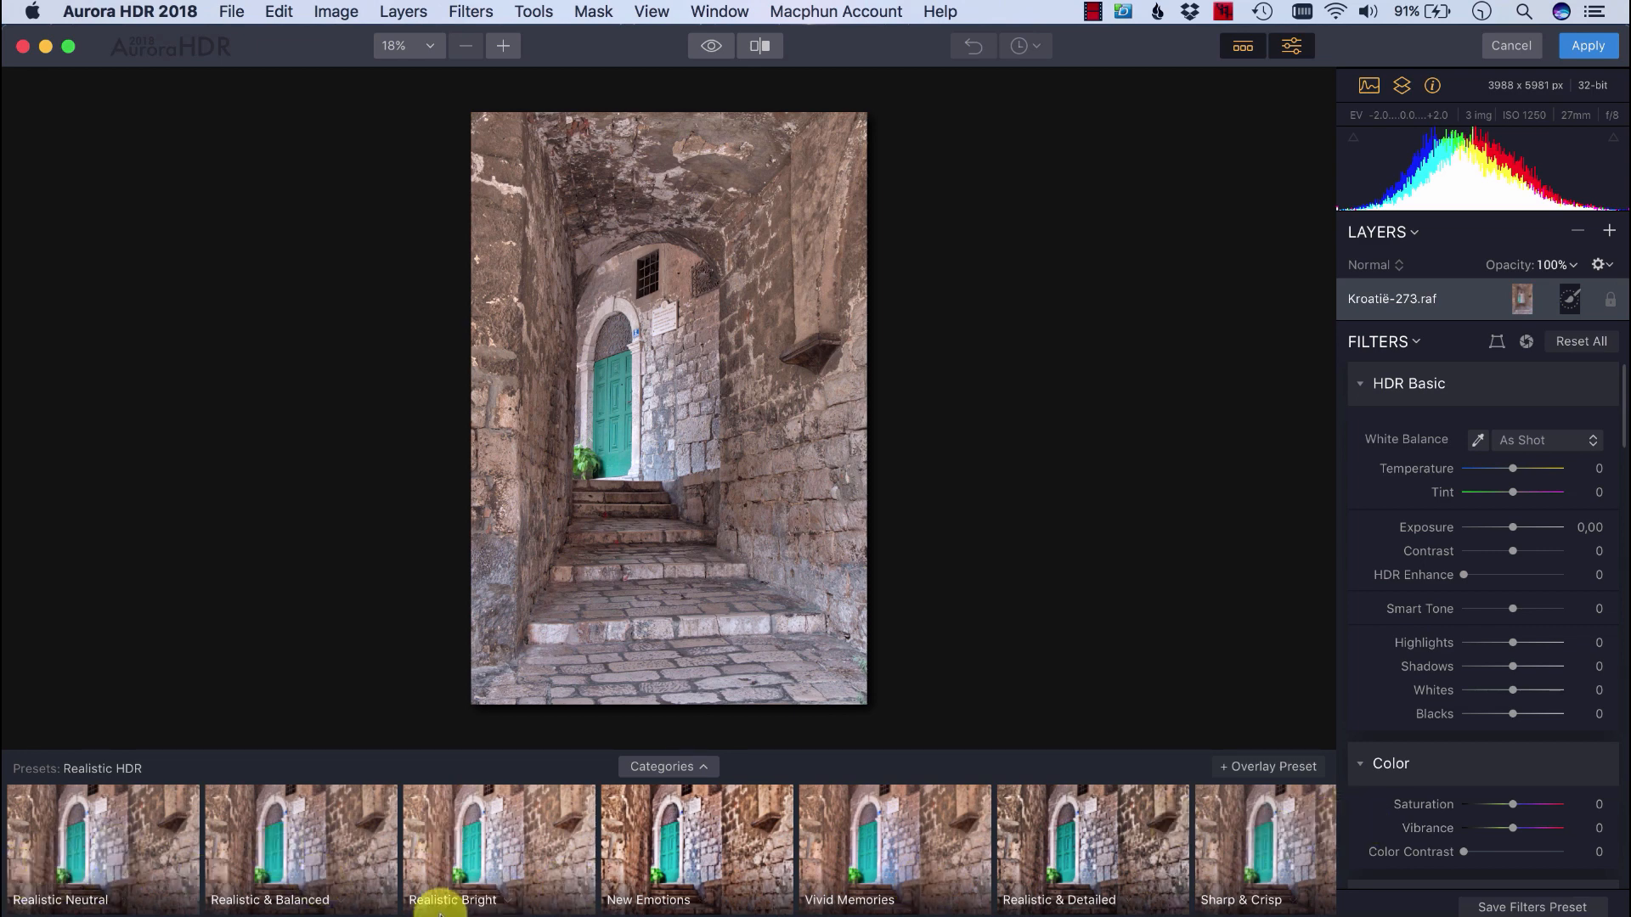
Step: Try the Realistic & Balanced, New Emotions and Realistic & Detailed presets on the merged image
click(291, 866)
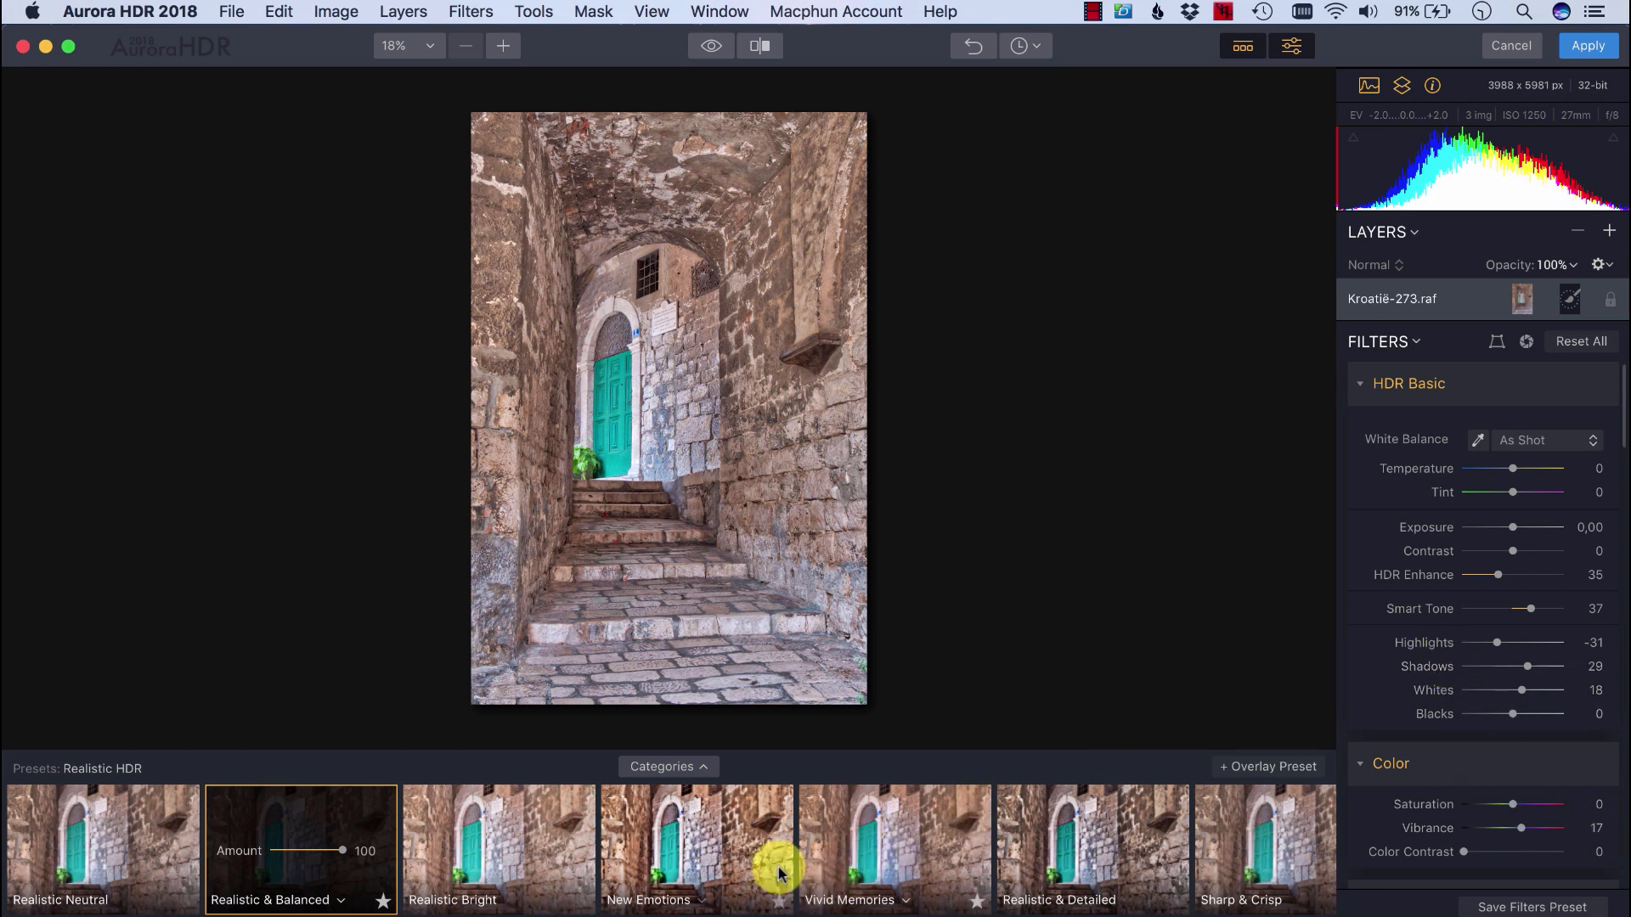
click(688, 845)
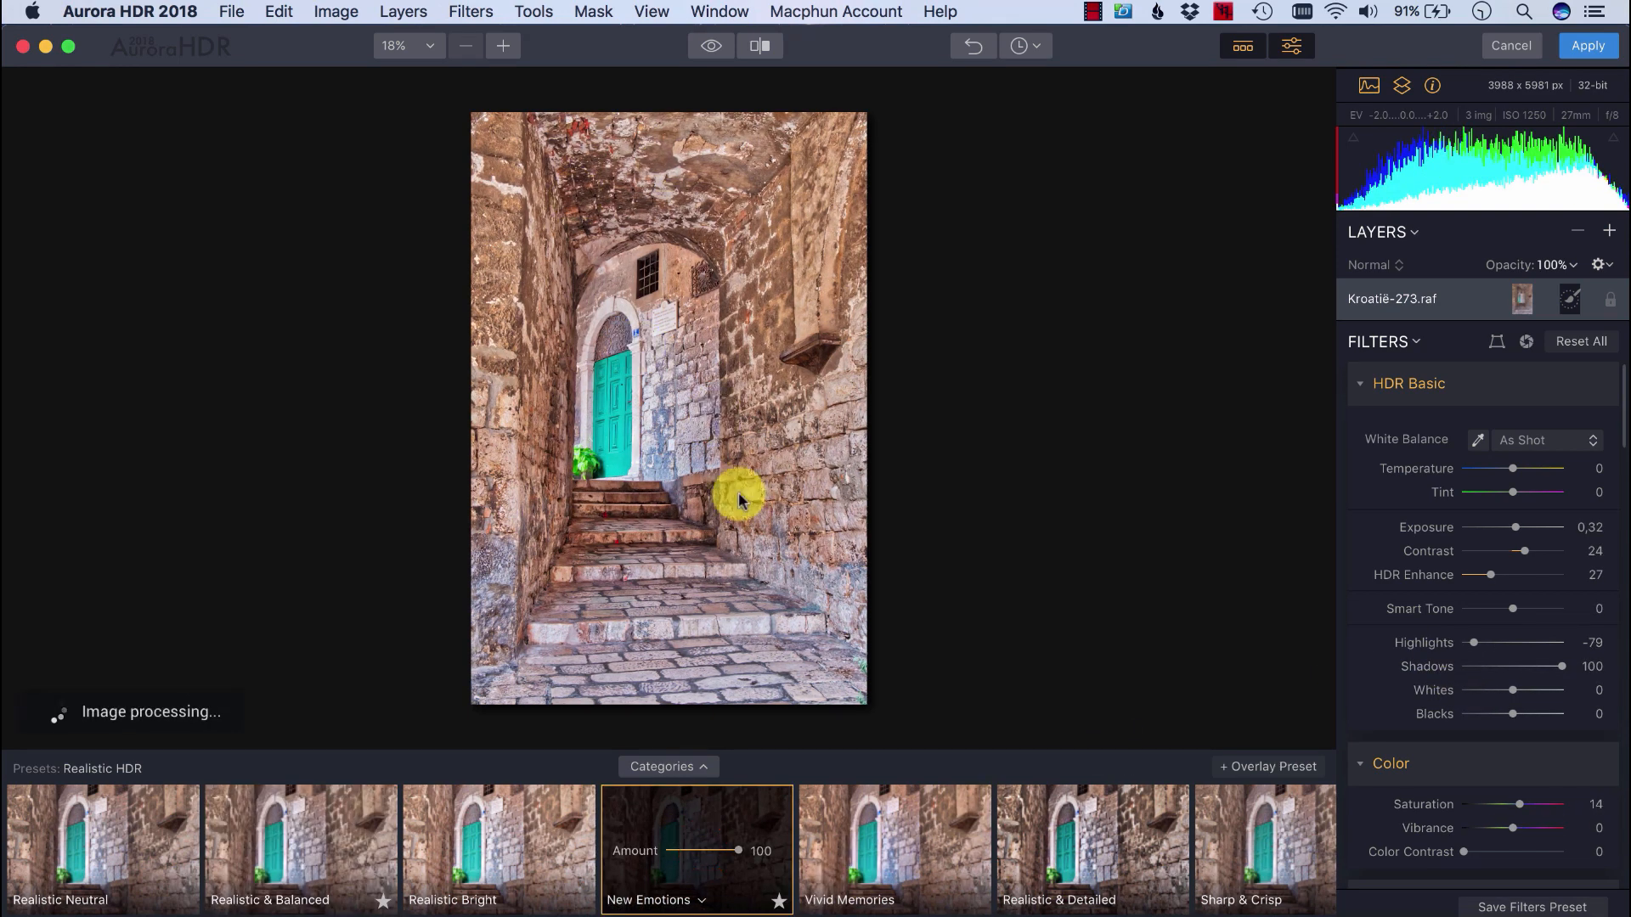
click(1082, 847)
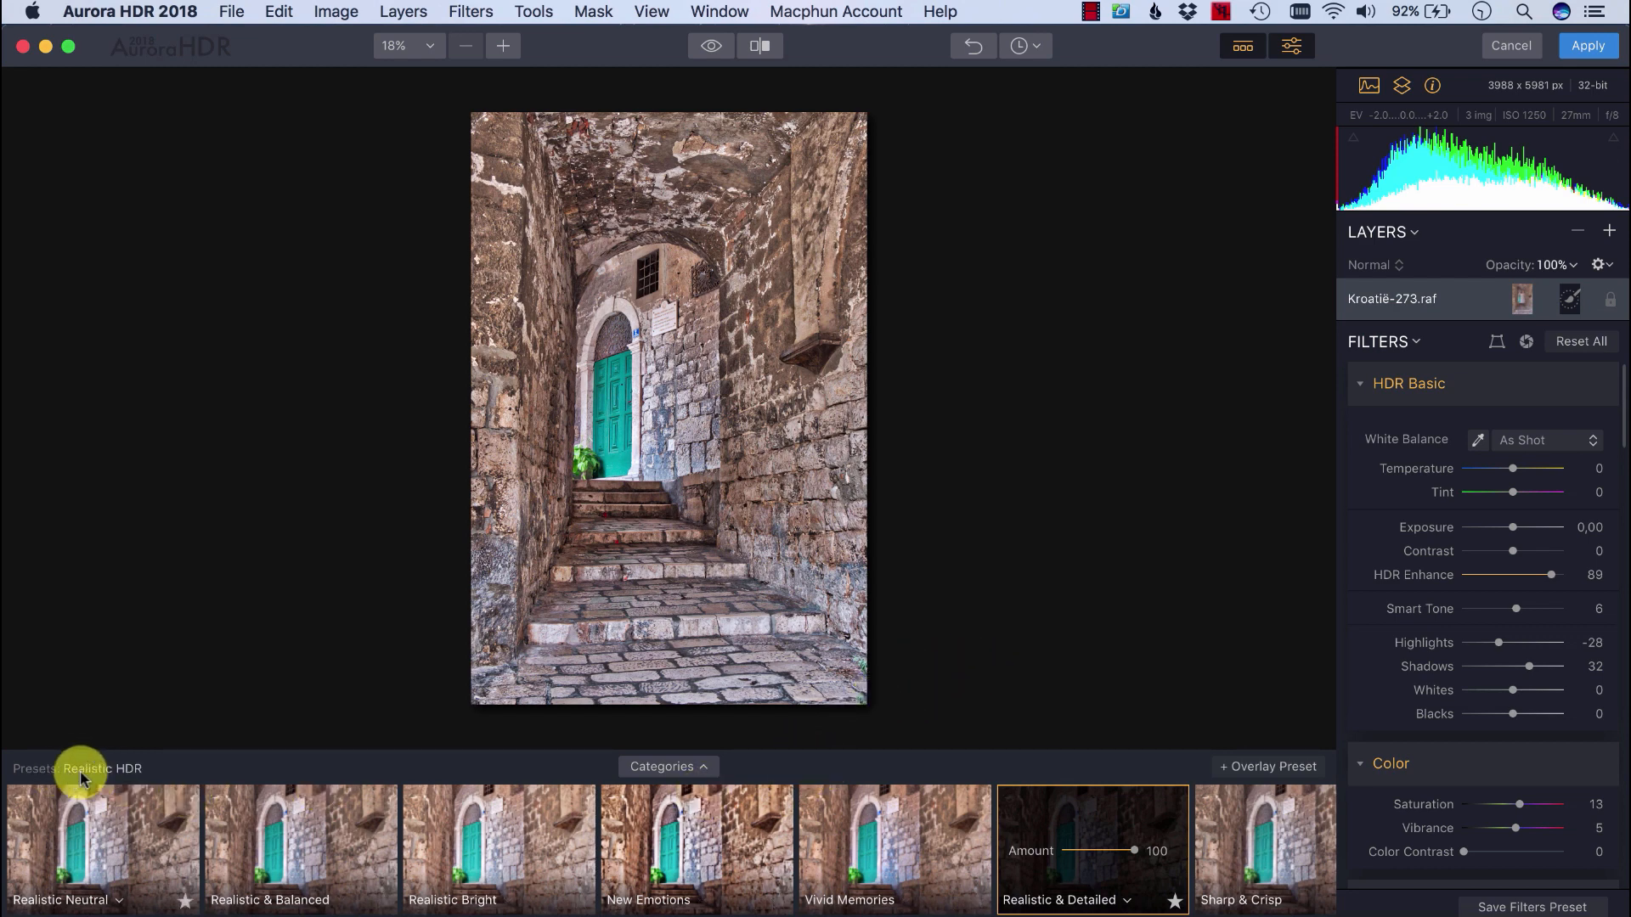
Step: Choose the Realistic HDR preset category, compare several of its presets and apply Realistic & Balanced
click(655, 764)
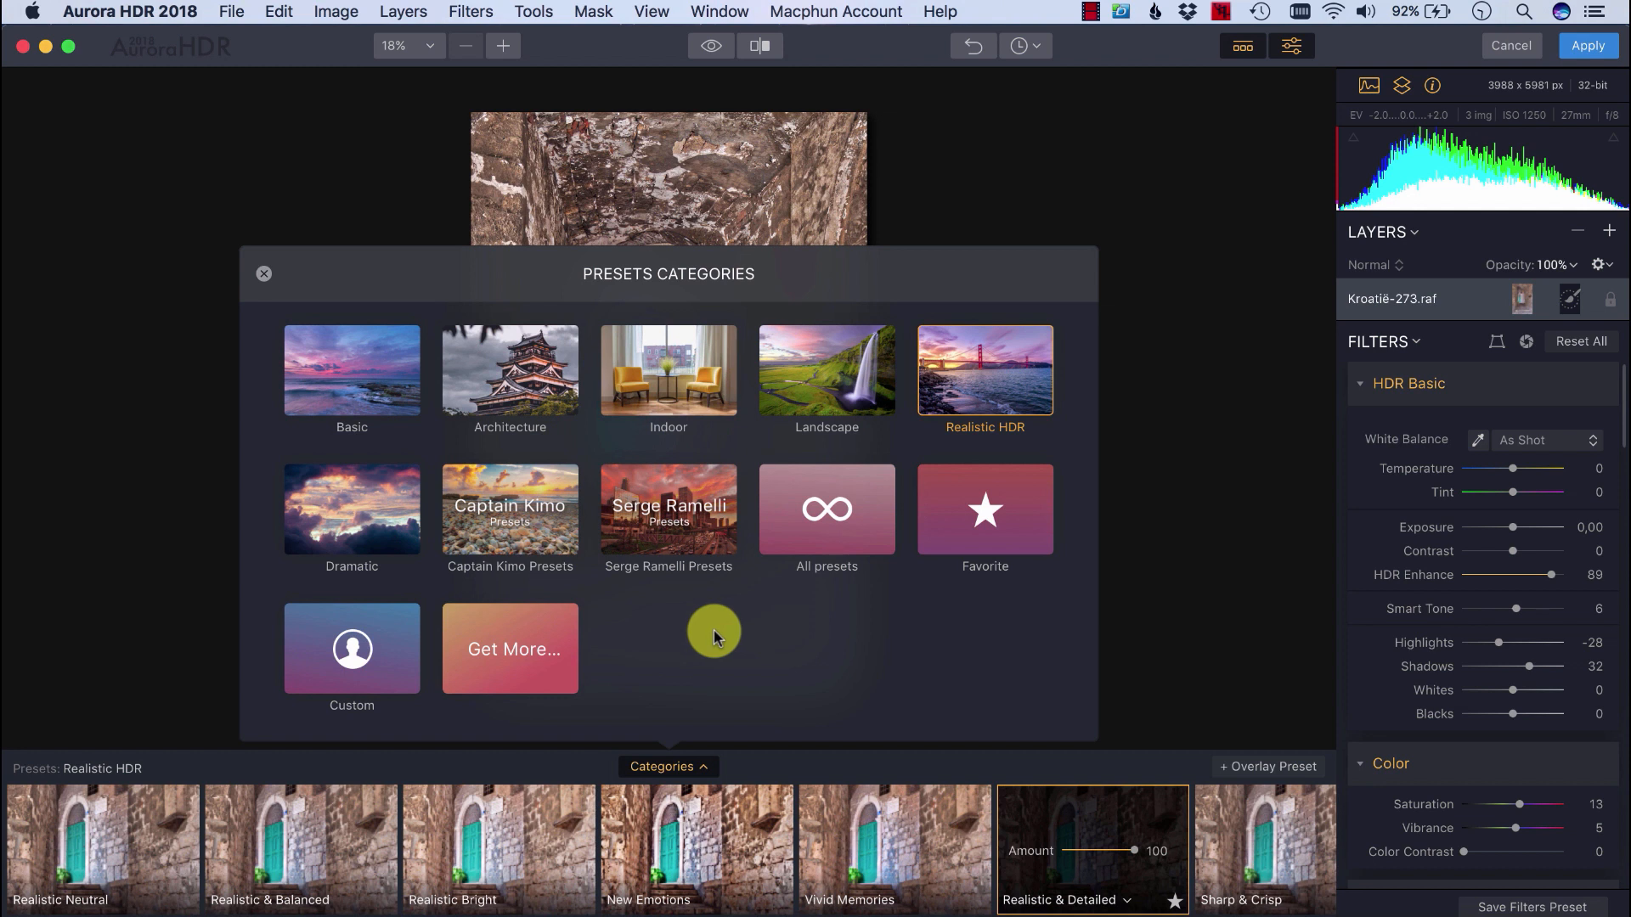
click(983, 371)
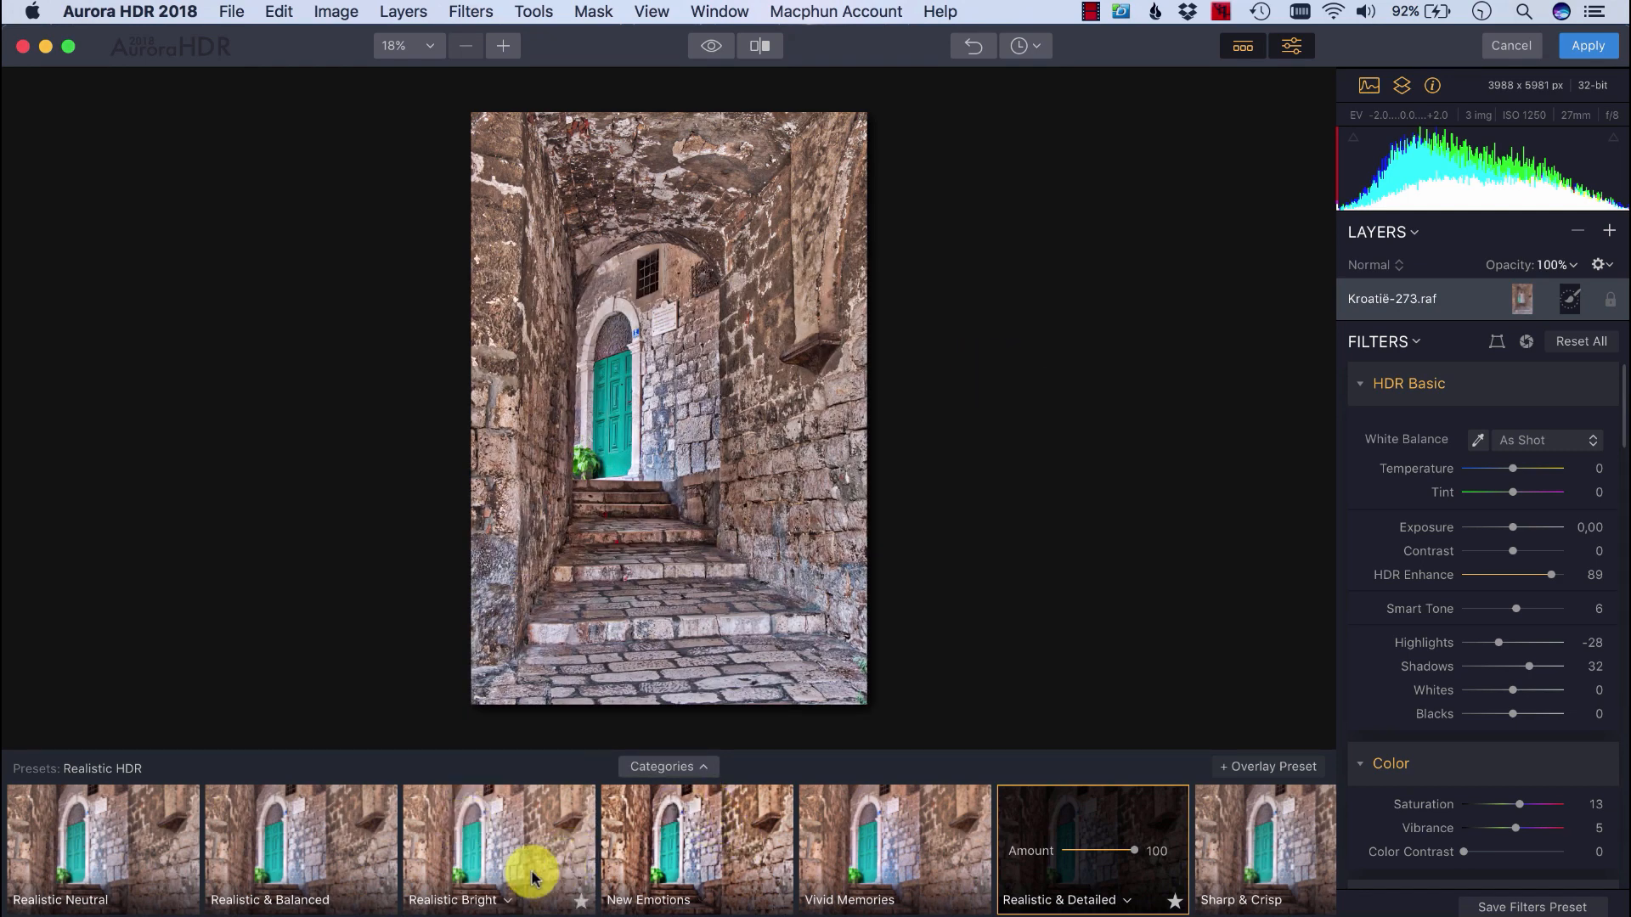
click(1256, 839)
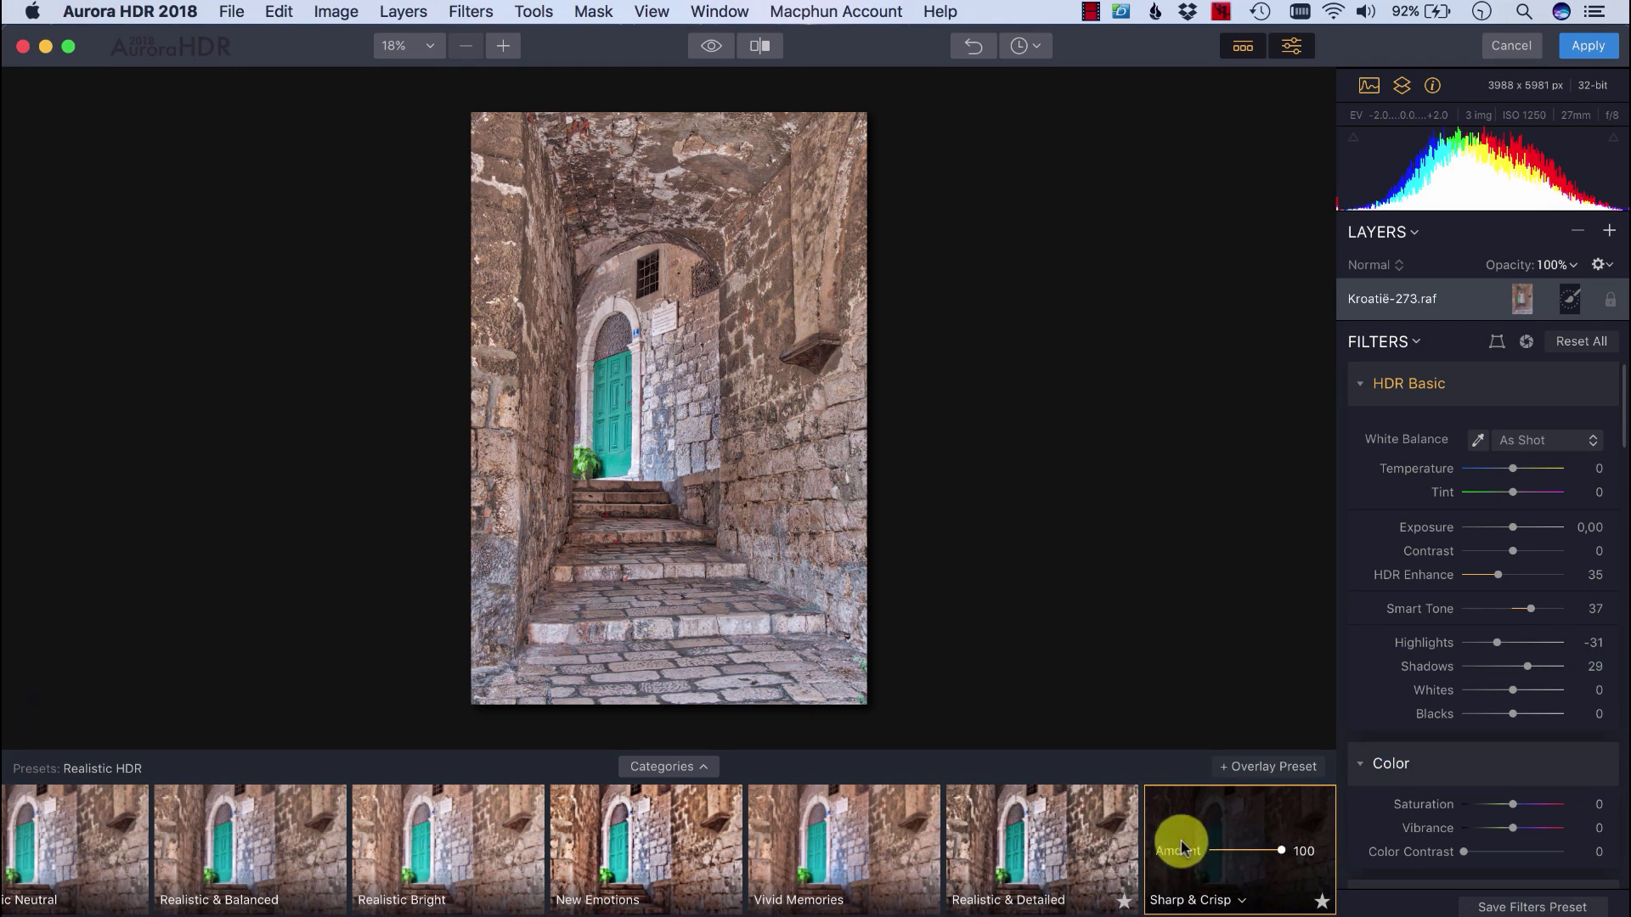
click(1057, 852)
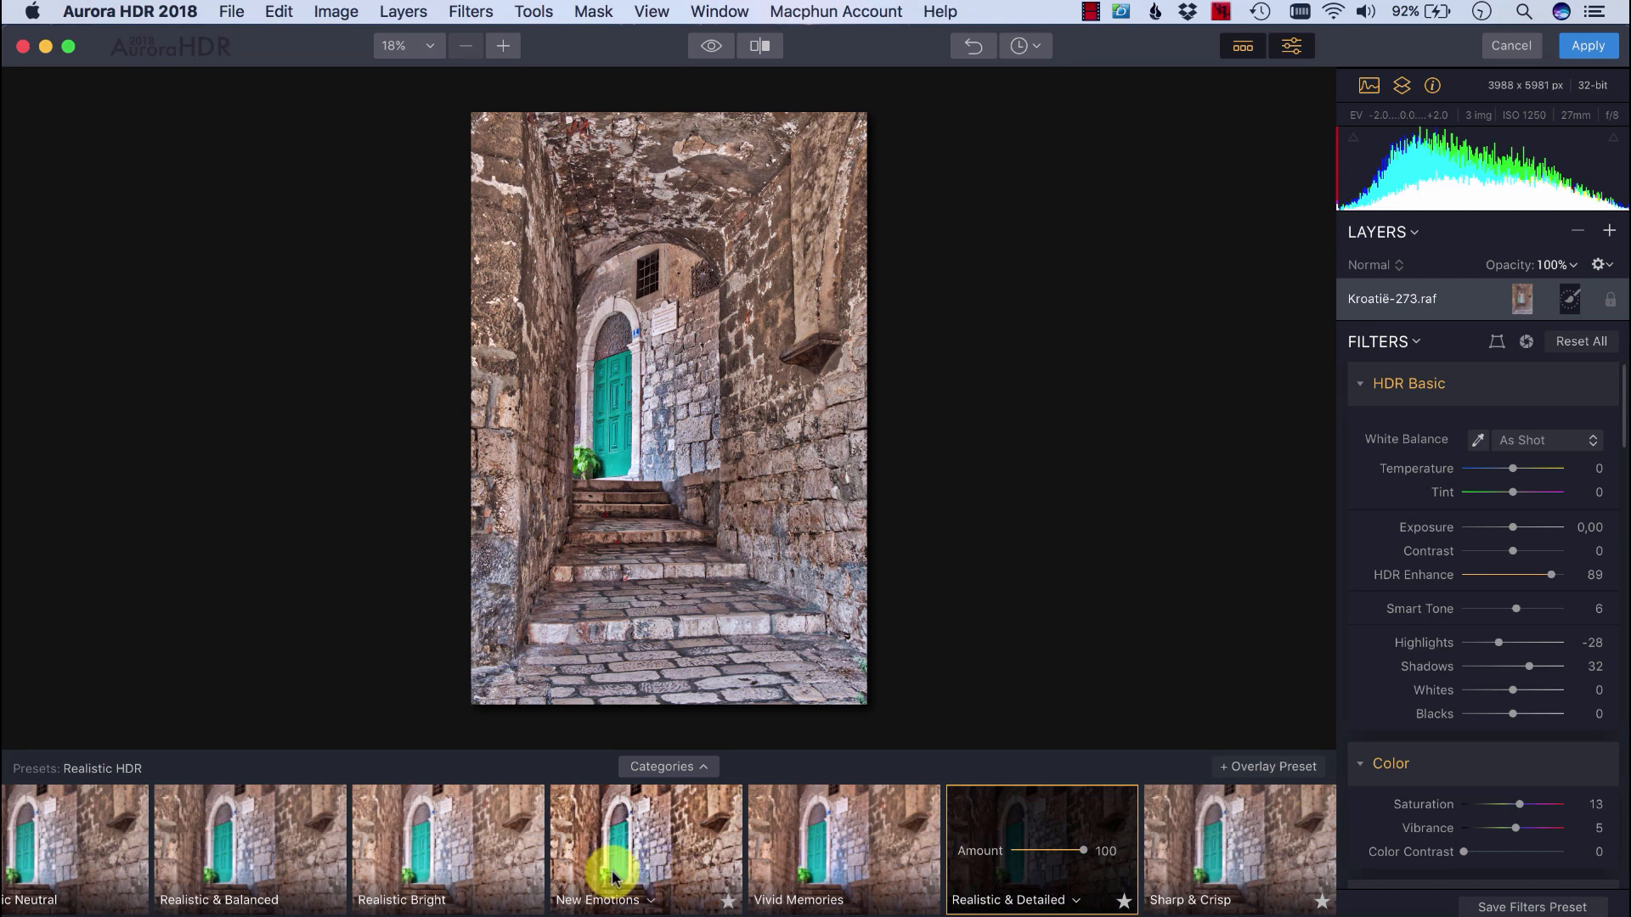
click(289, 825)
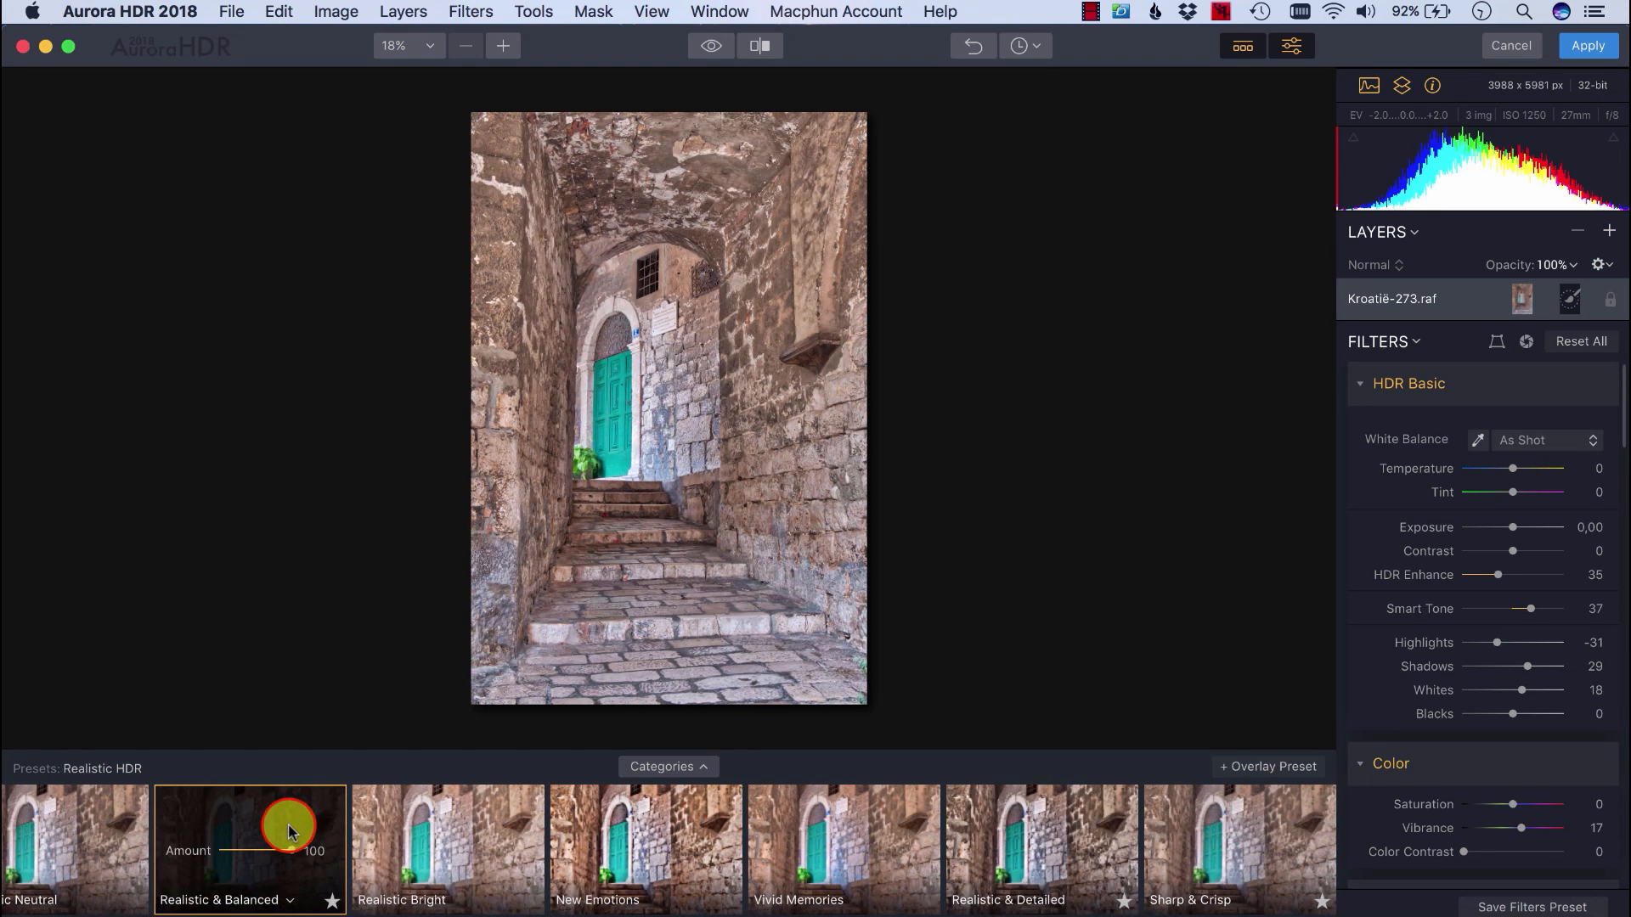
click(95, 840)
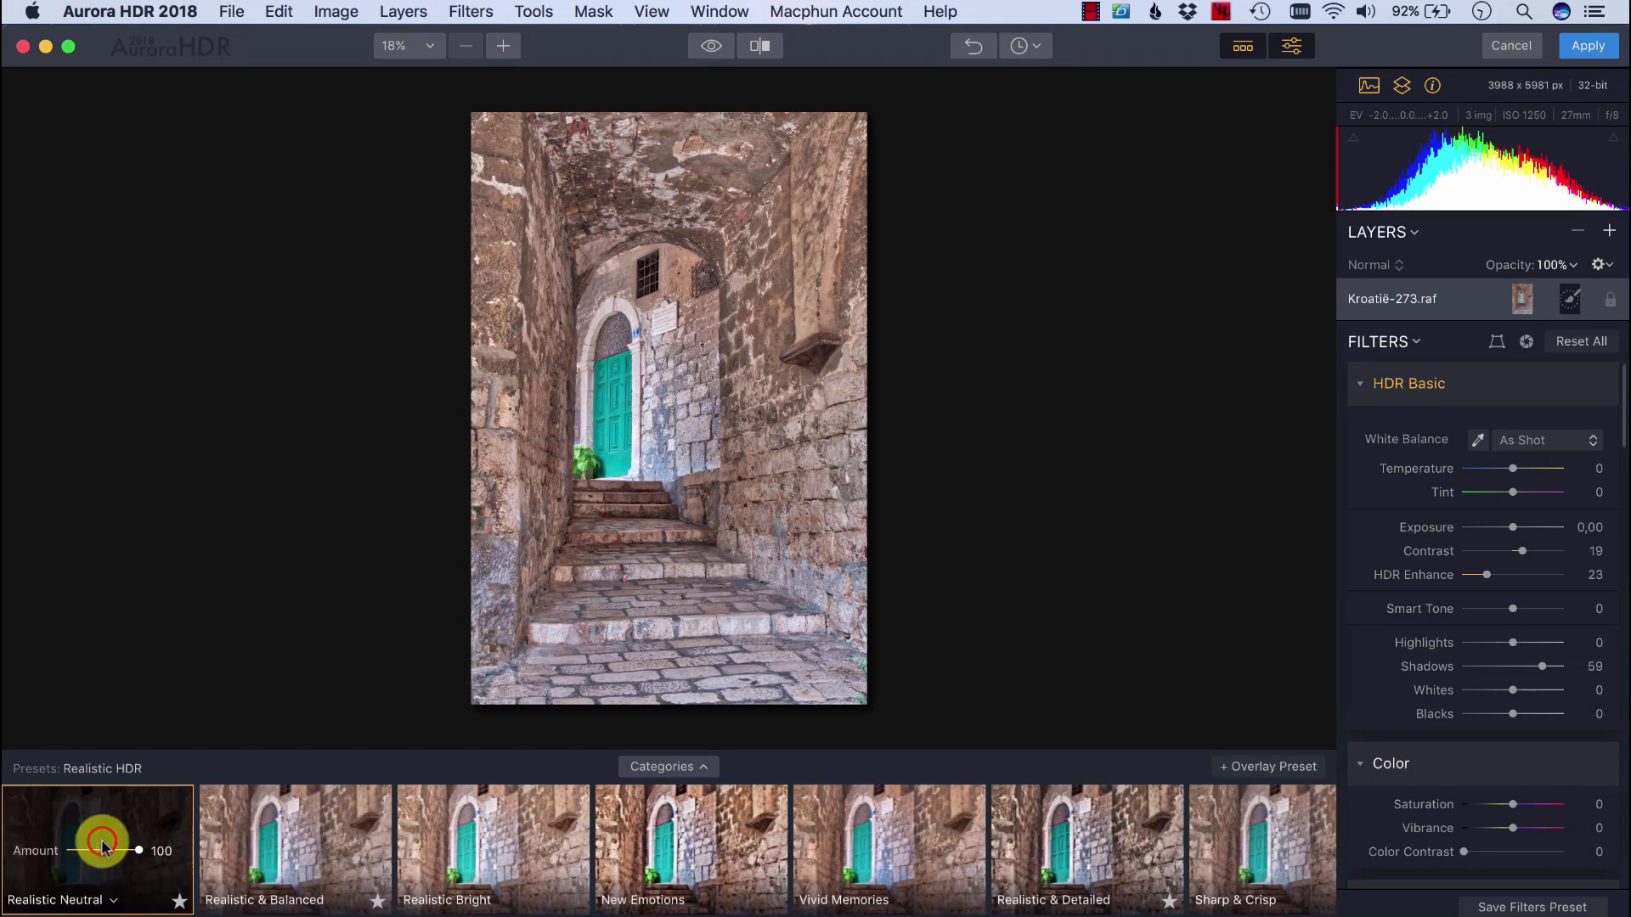
click(246, 847)
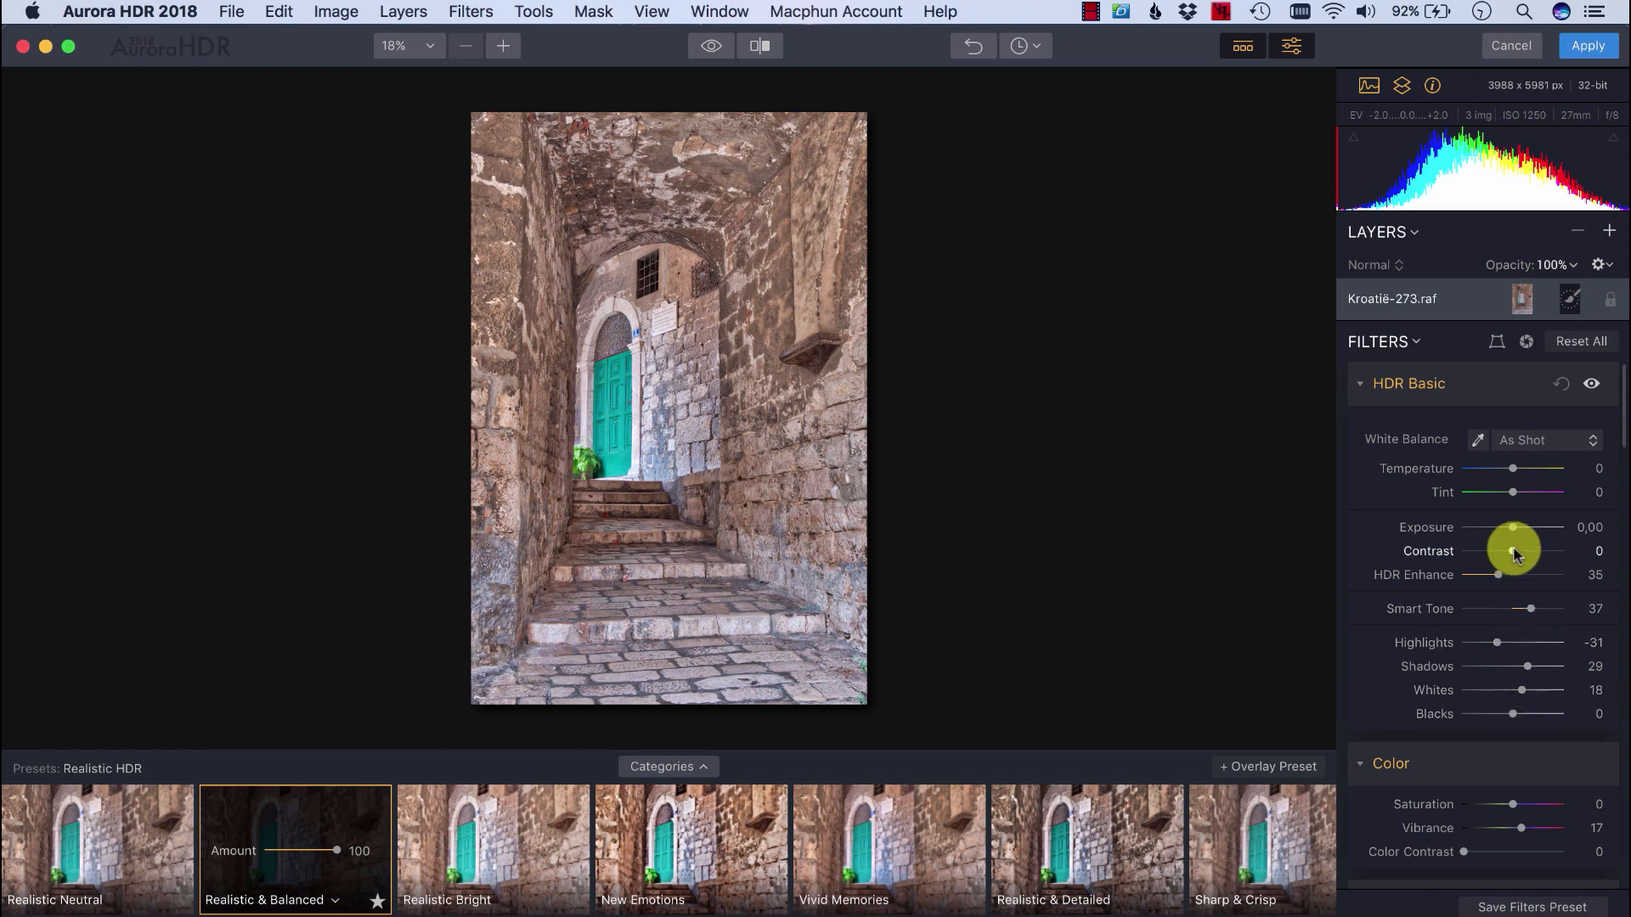
Step: Set the HDR Basic Contrast to 19 and Blacks to -3
mouse_move(1513, 553)
mouse_down()
mouse_move(1546, 553)
mouse_move(1519, 552)
mouse_up()
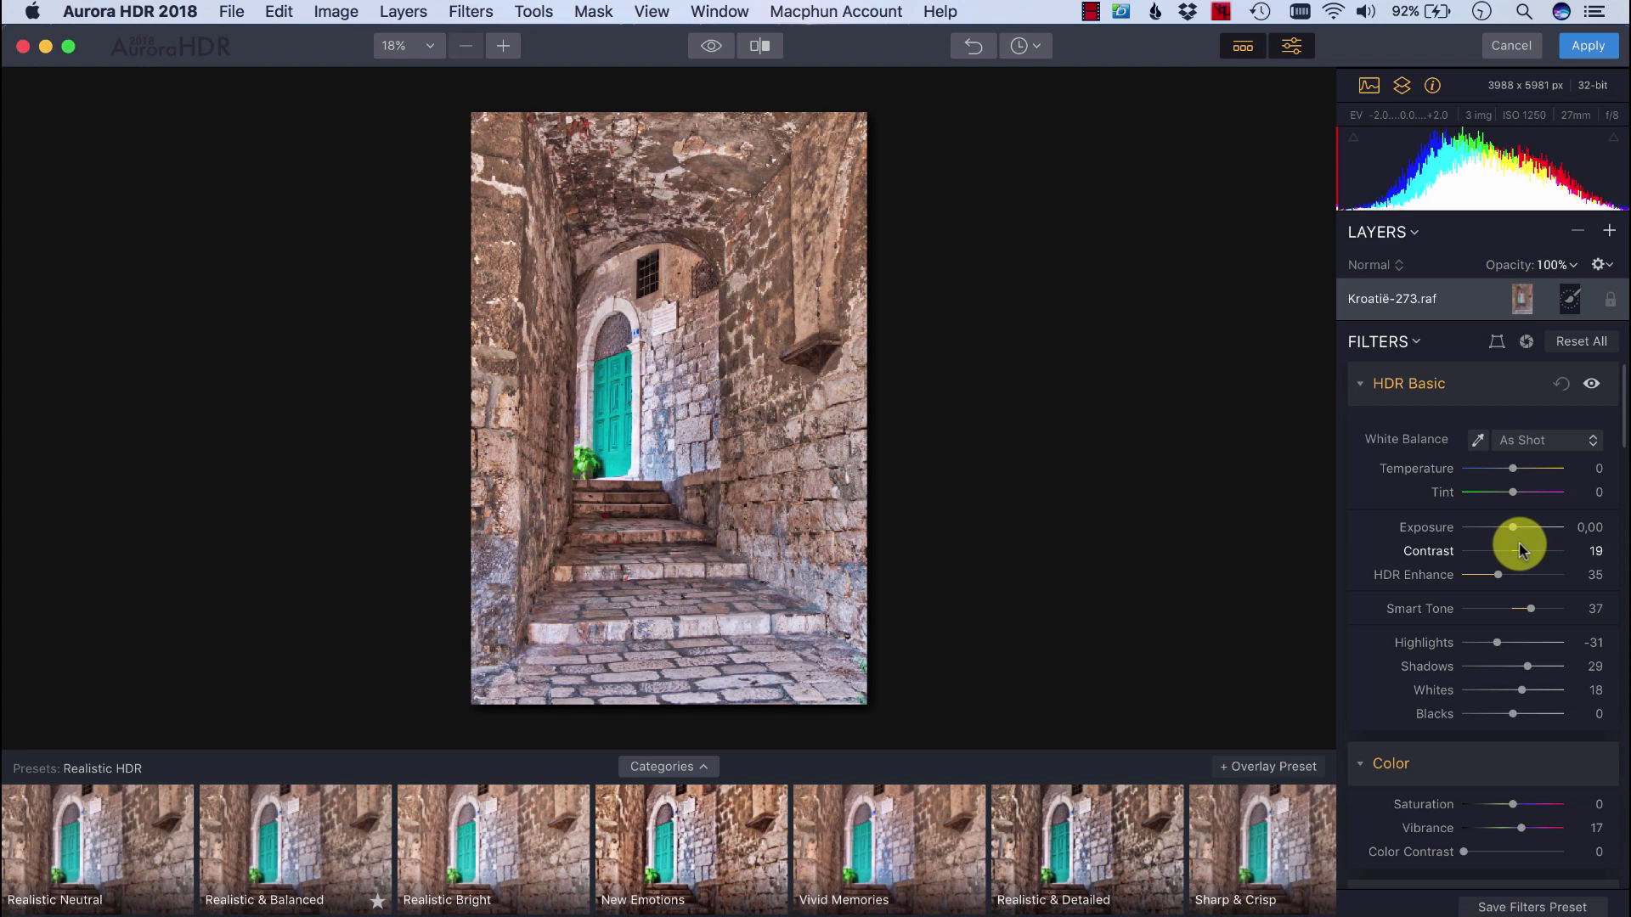
click(1511, 714)
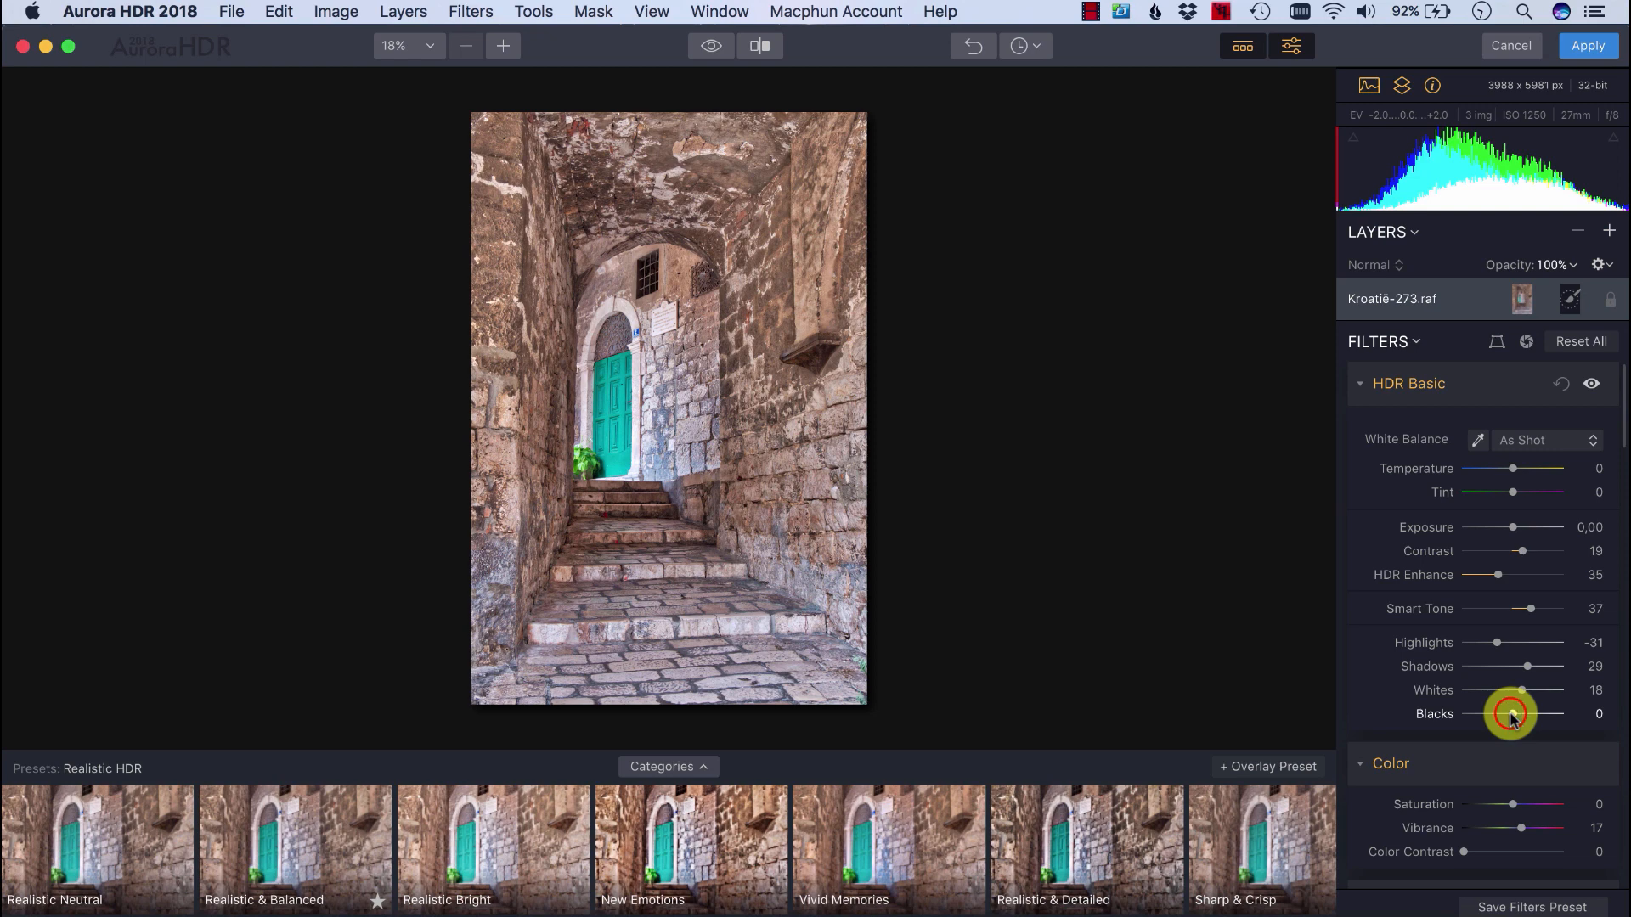
drag(1510, 716, 1510, 718)
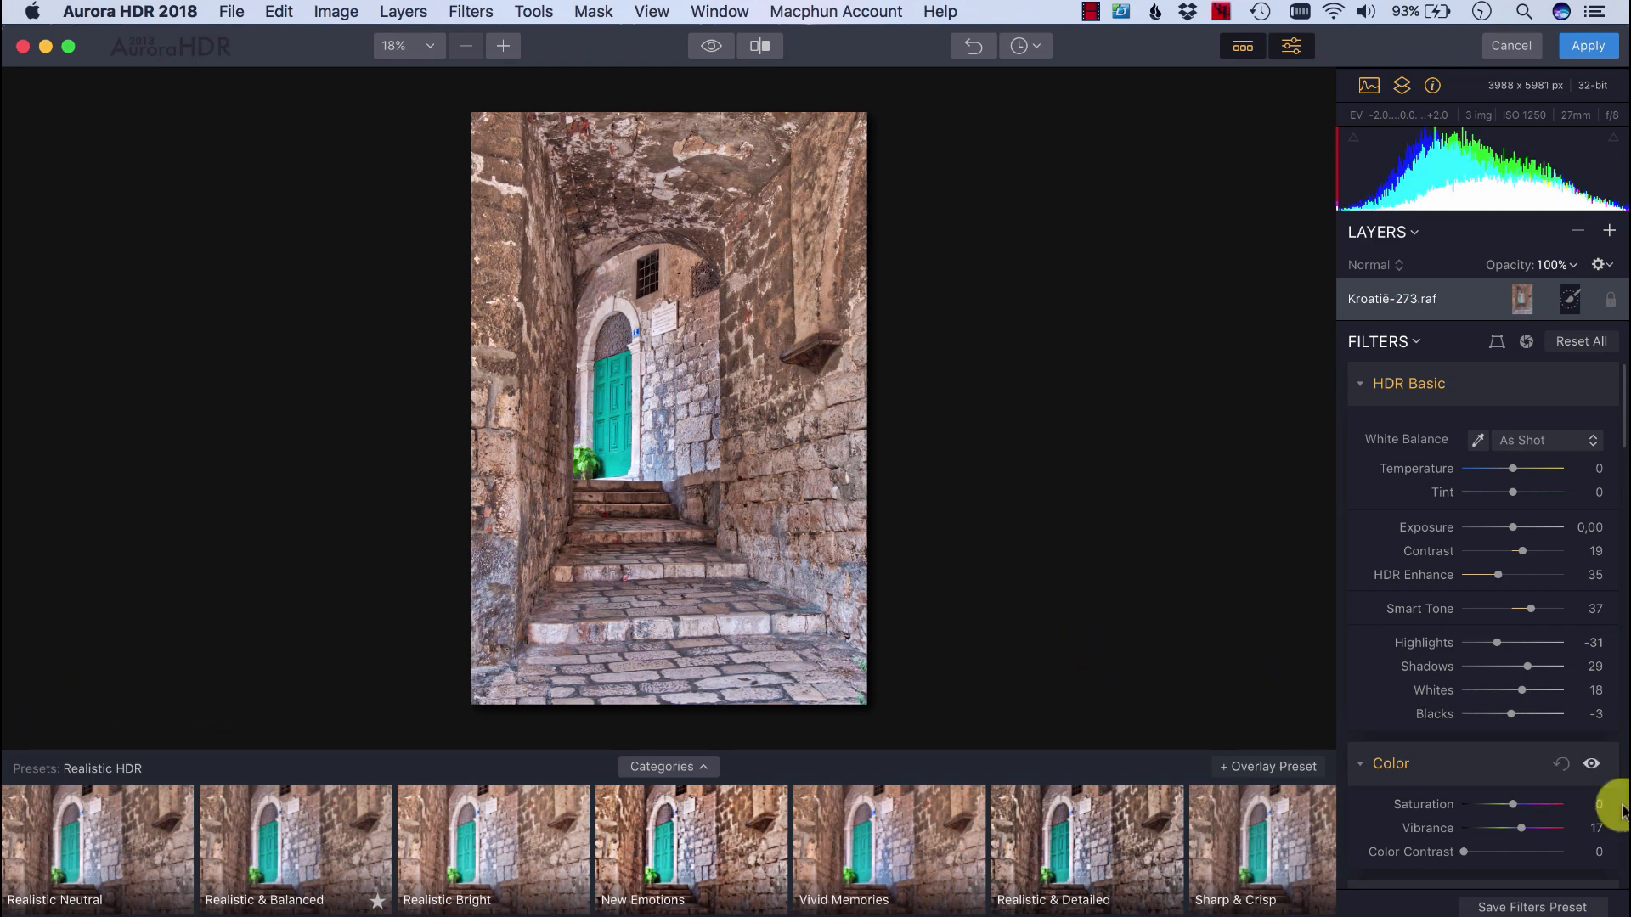
Step: Set the Color filter's Saturation to 7 and Vibrance to 16, testing a Vibrance of 72 on the way
scroll(1367, 700, down, 2)
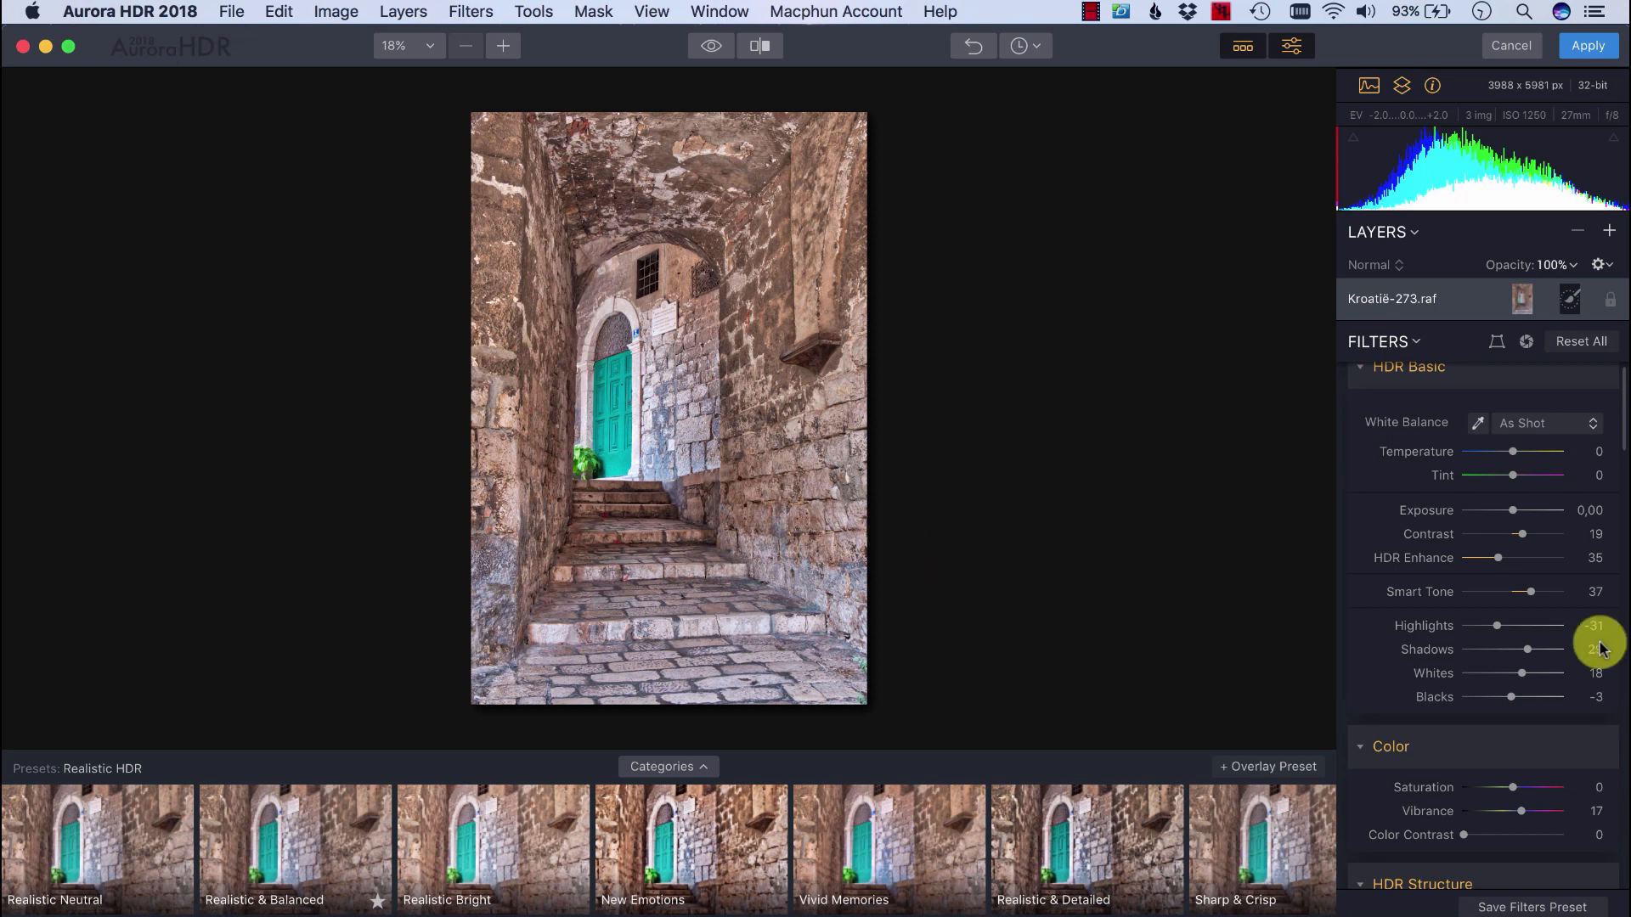
scroll(1389, 640, down, 2)
scroll(1386, 634, down, 3)
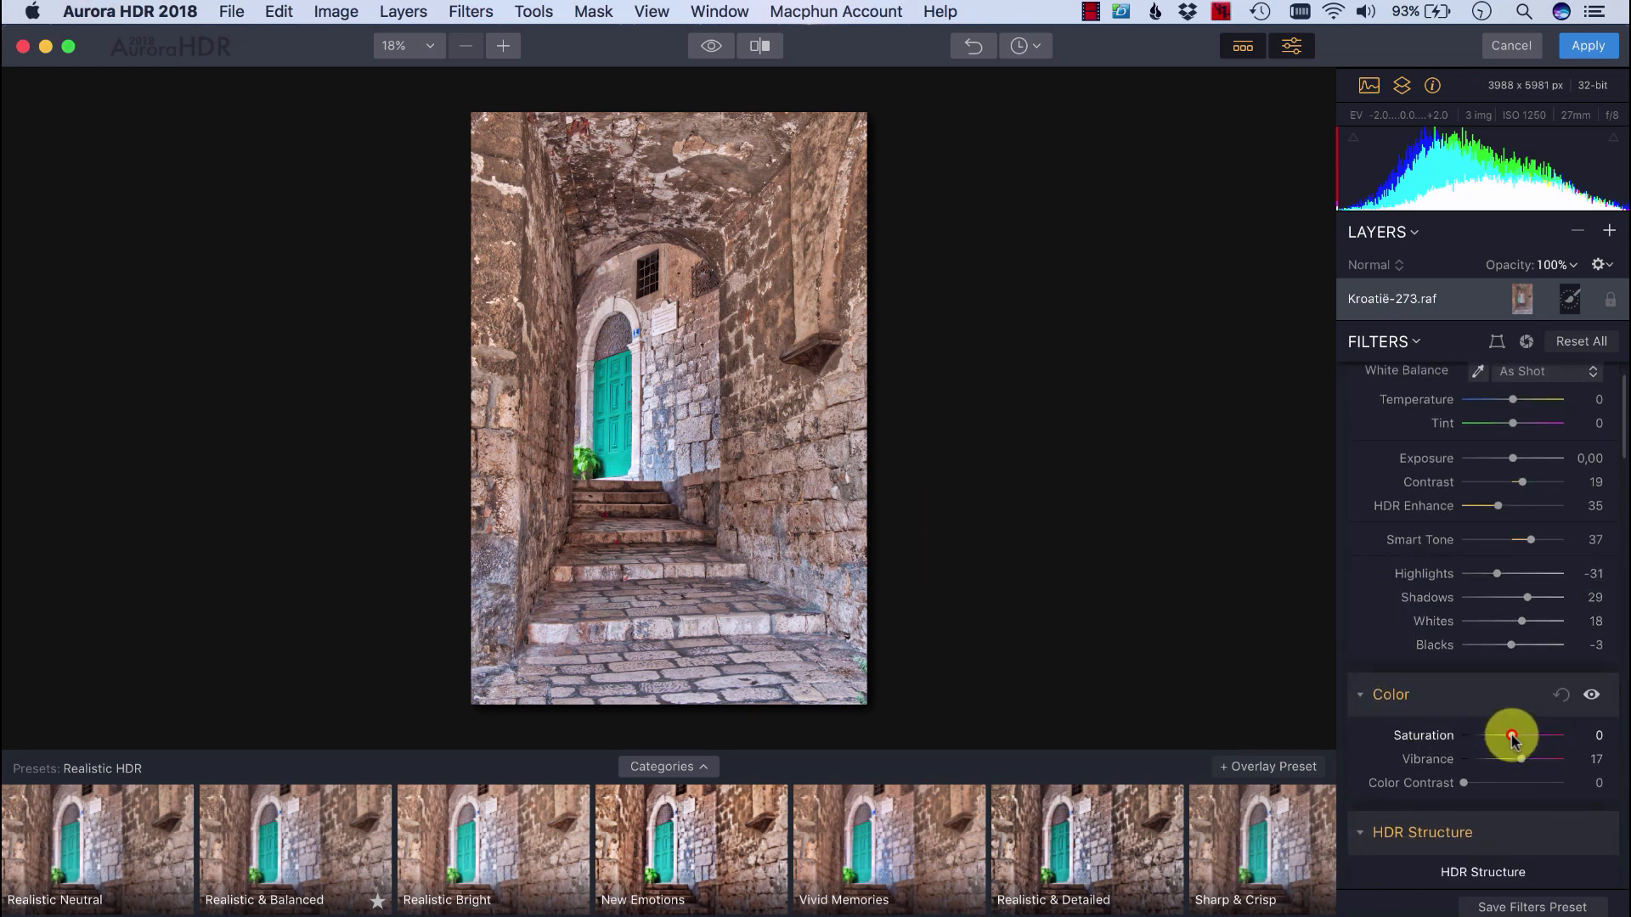
mouse_move(1511, 737)
mouse_down()
mouse_move(1533, 740)
mouse_move(1518, 739)
mouse_up()
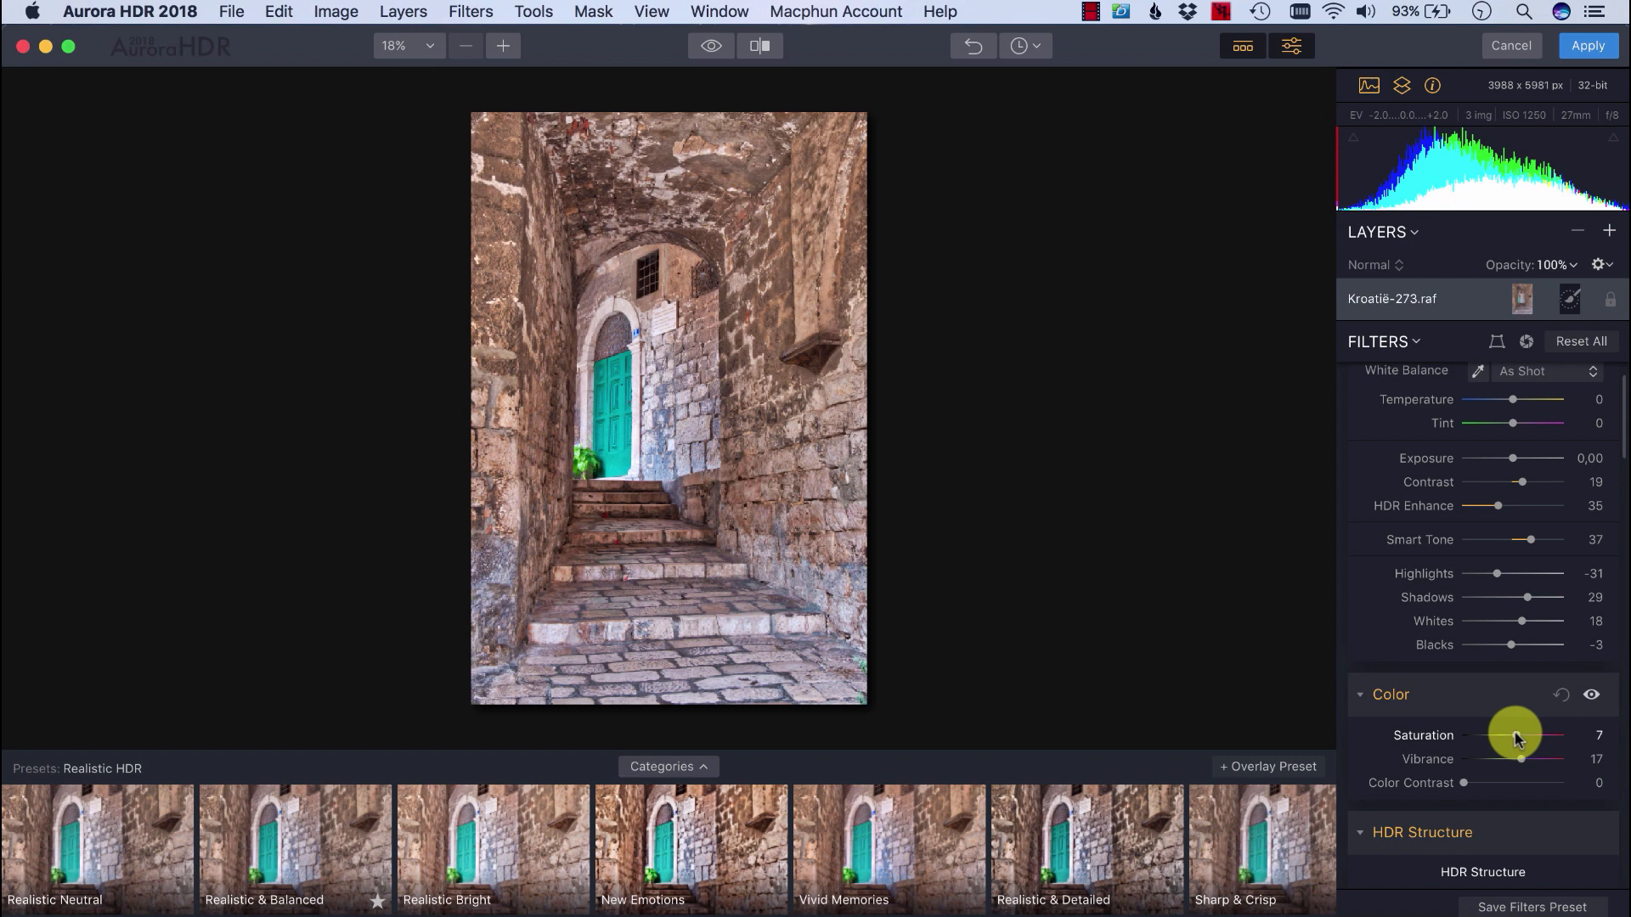
scroll(1359, 680, down, 1)
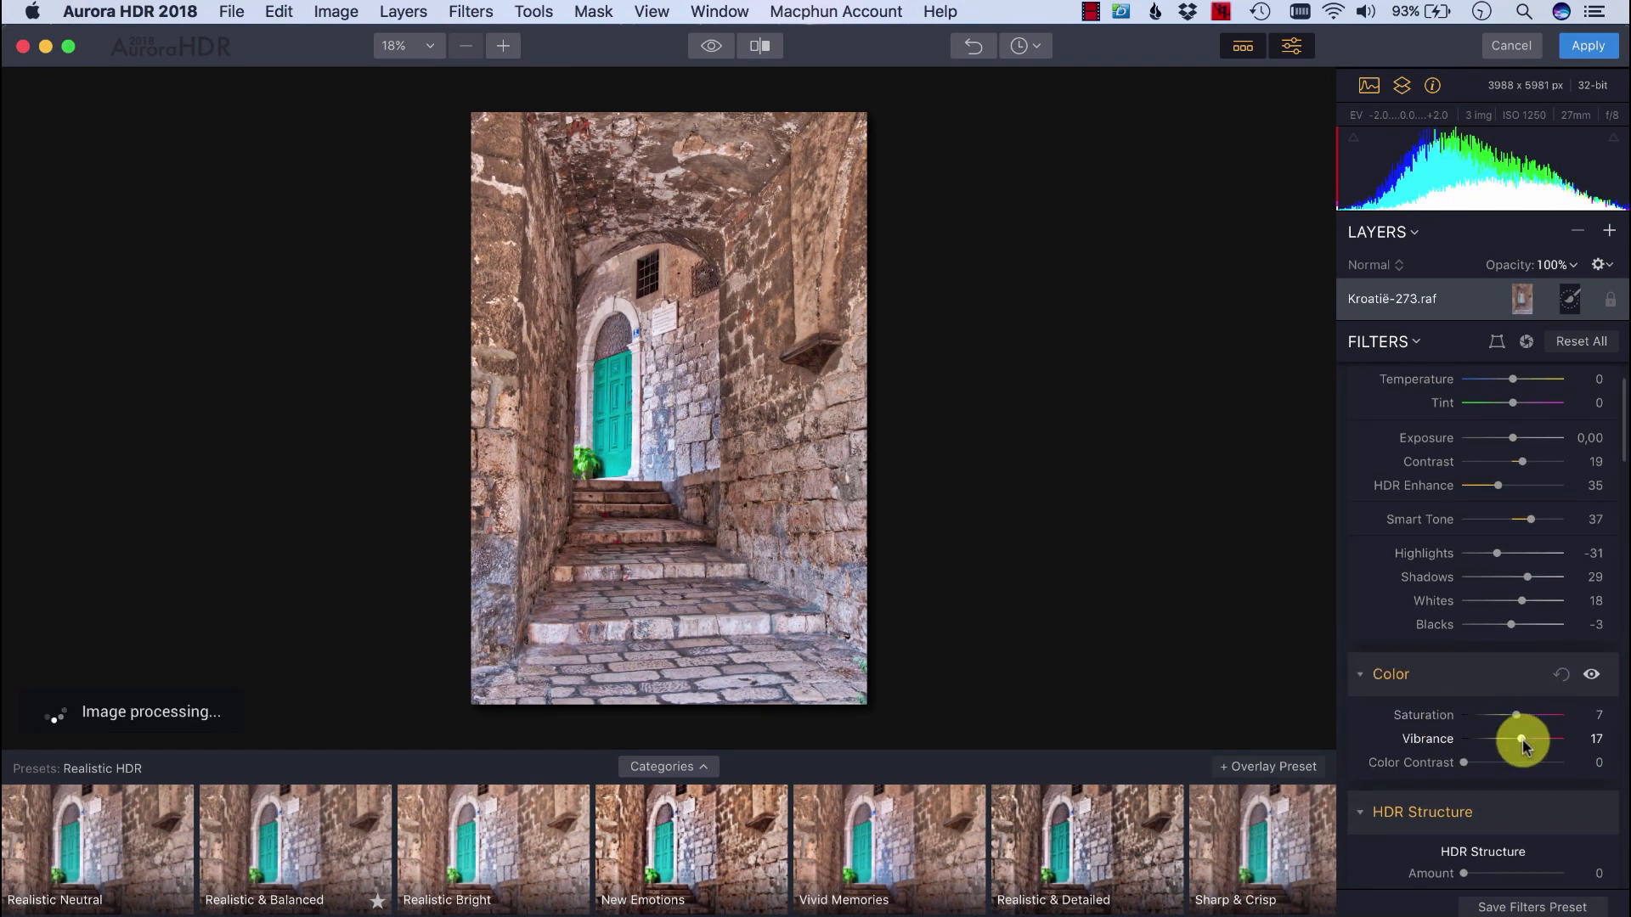
drag(1522, 742, 1526, 747)
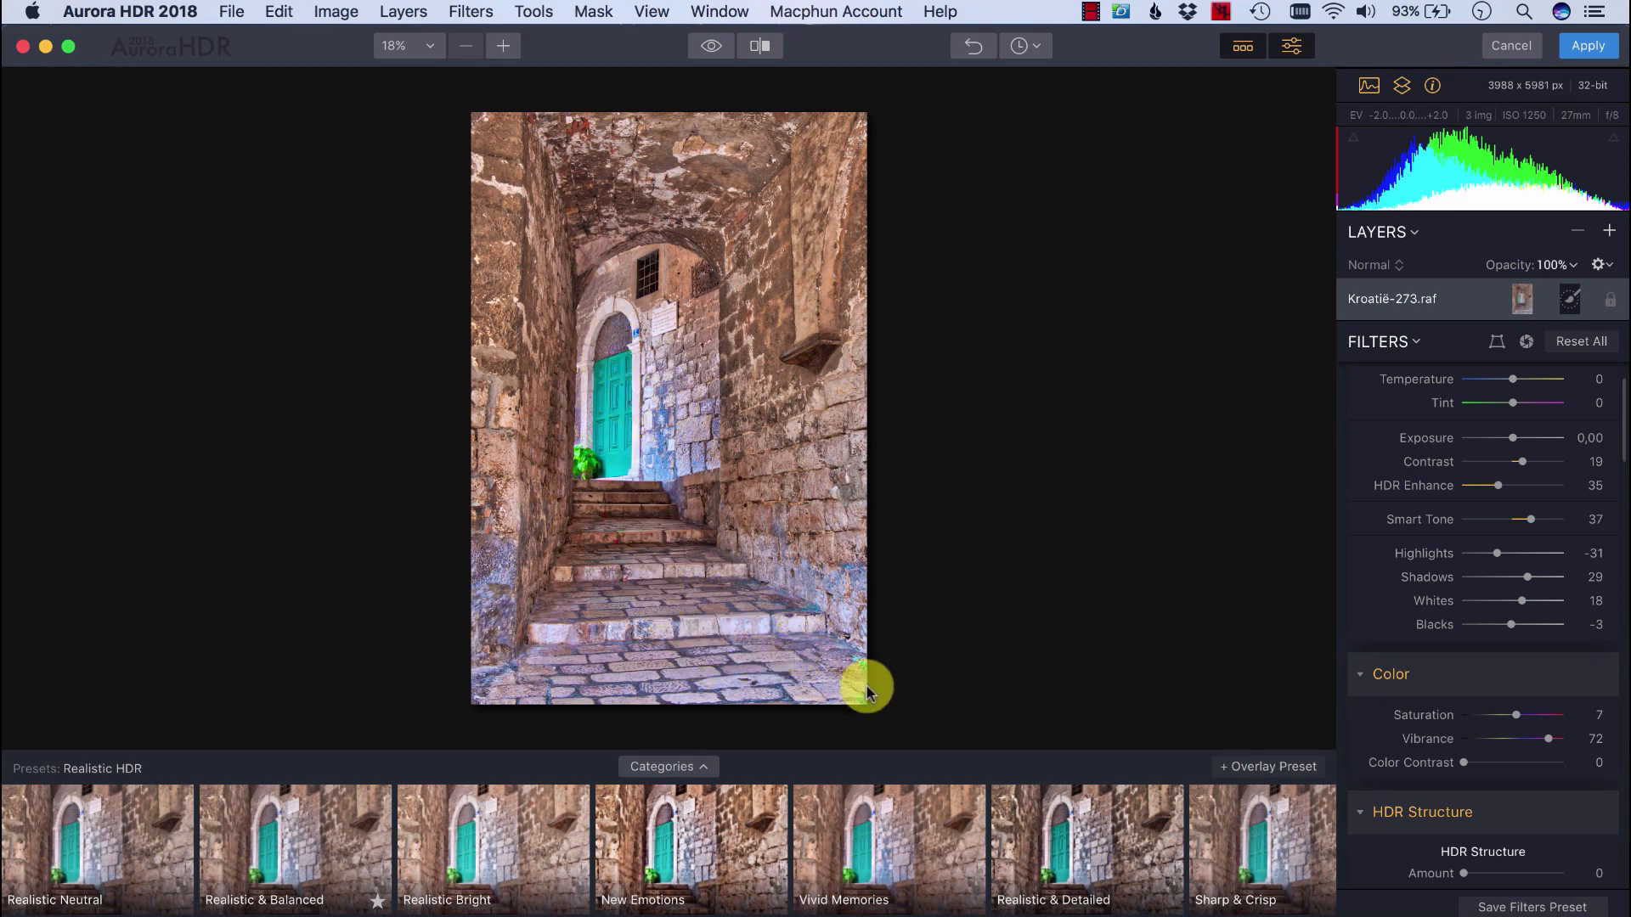
drag(1548, 741, 1518, 740)
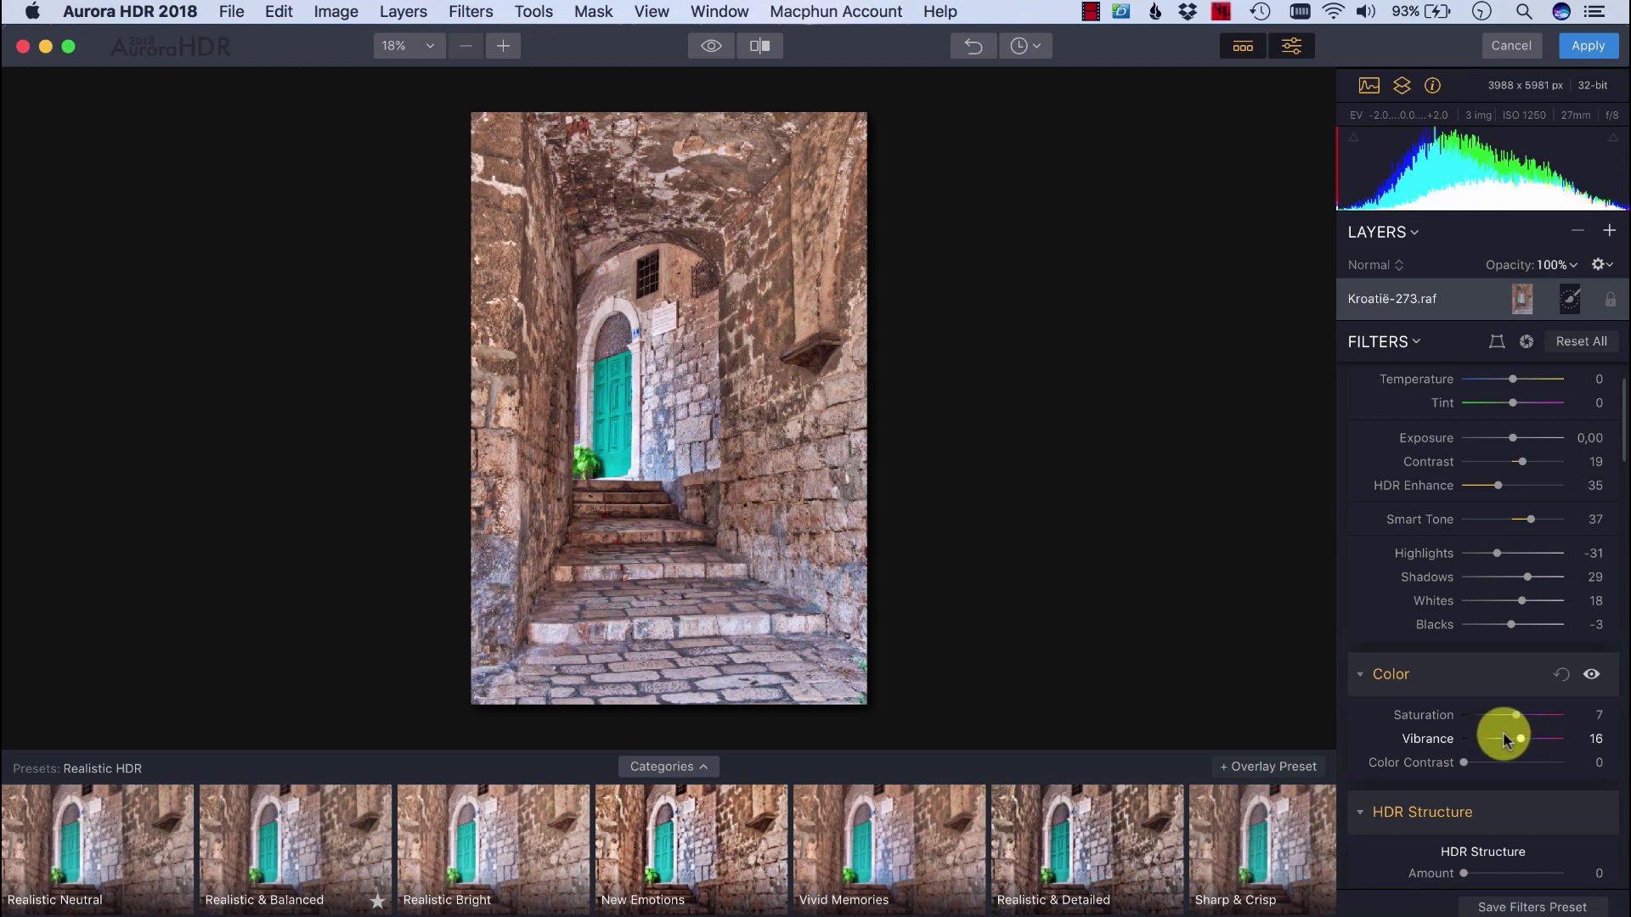
Step: Set the HDR Microstructure Amount to 57, testing 82 on the way
scroll(1384, 730, down, 5)
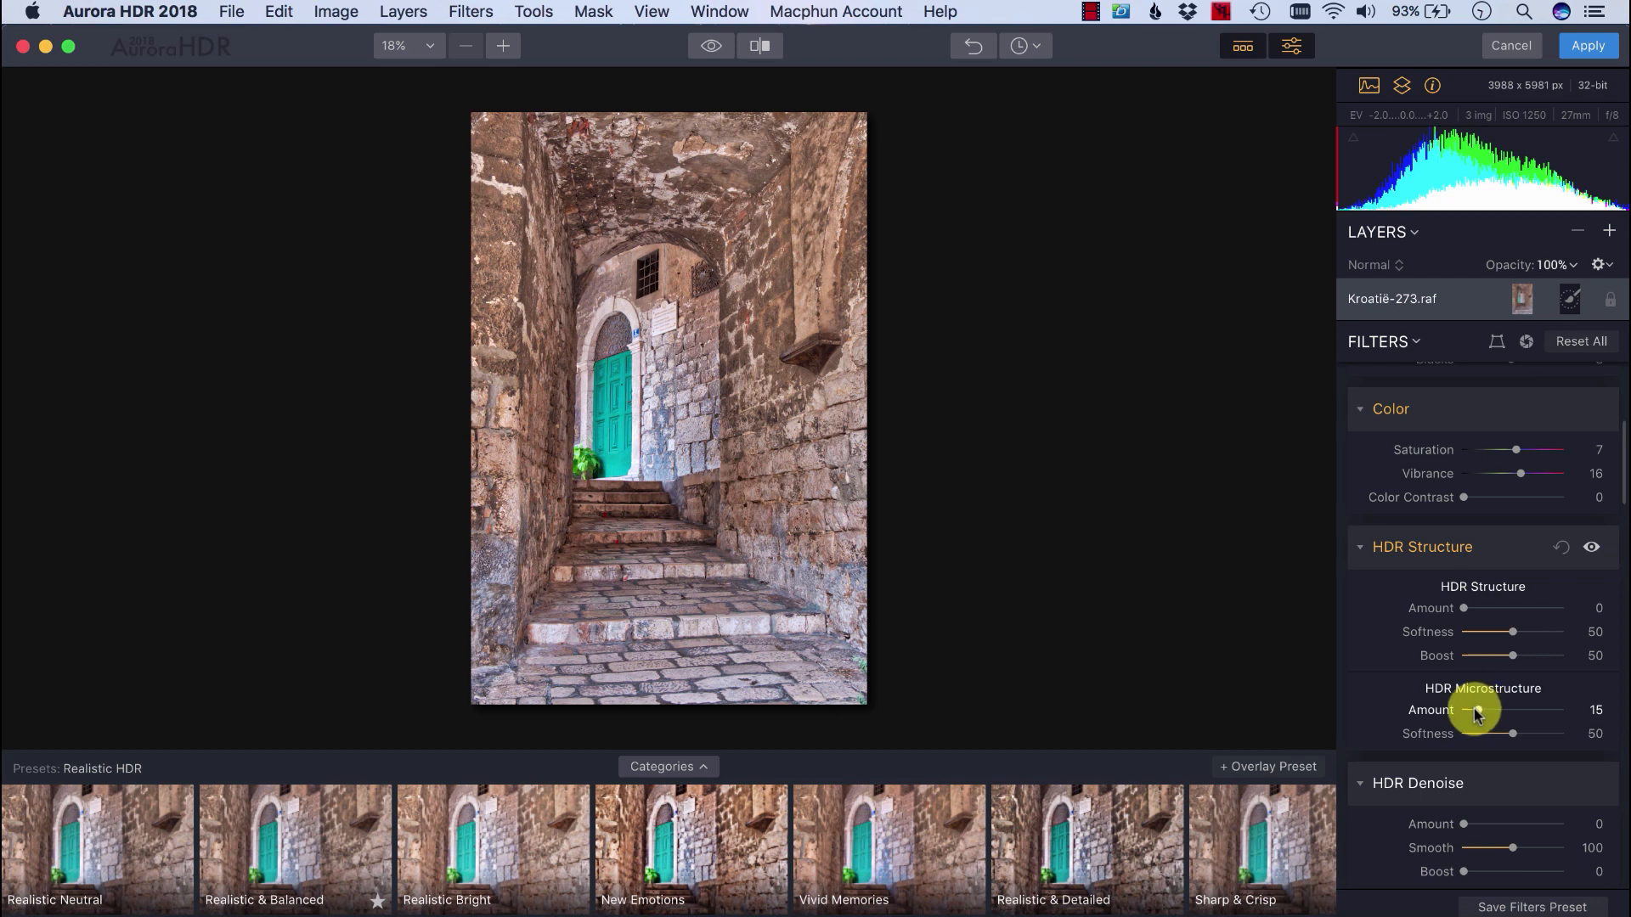
drag(1475, 712, 1537, 718)
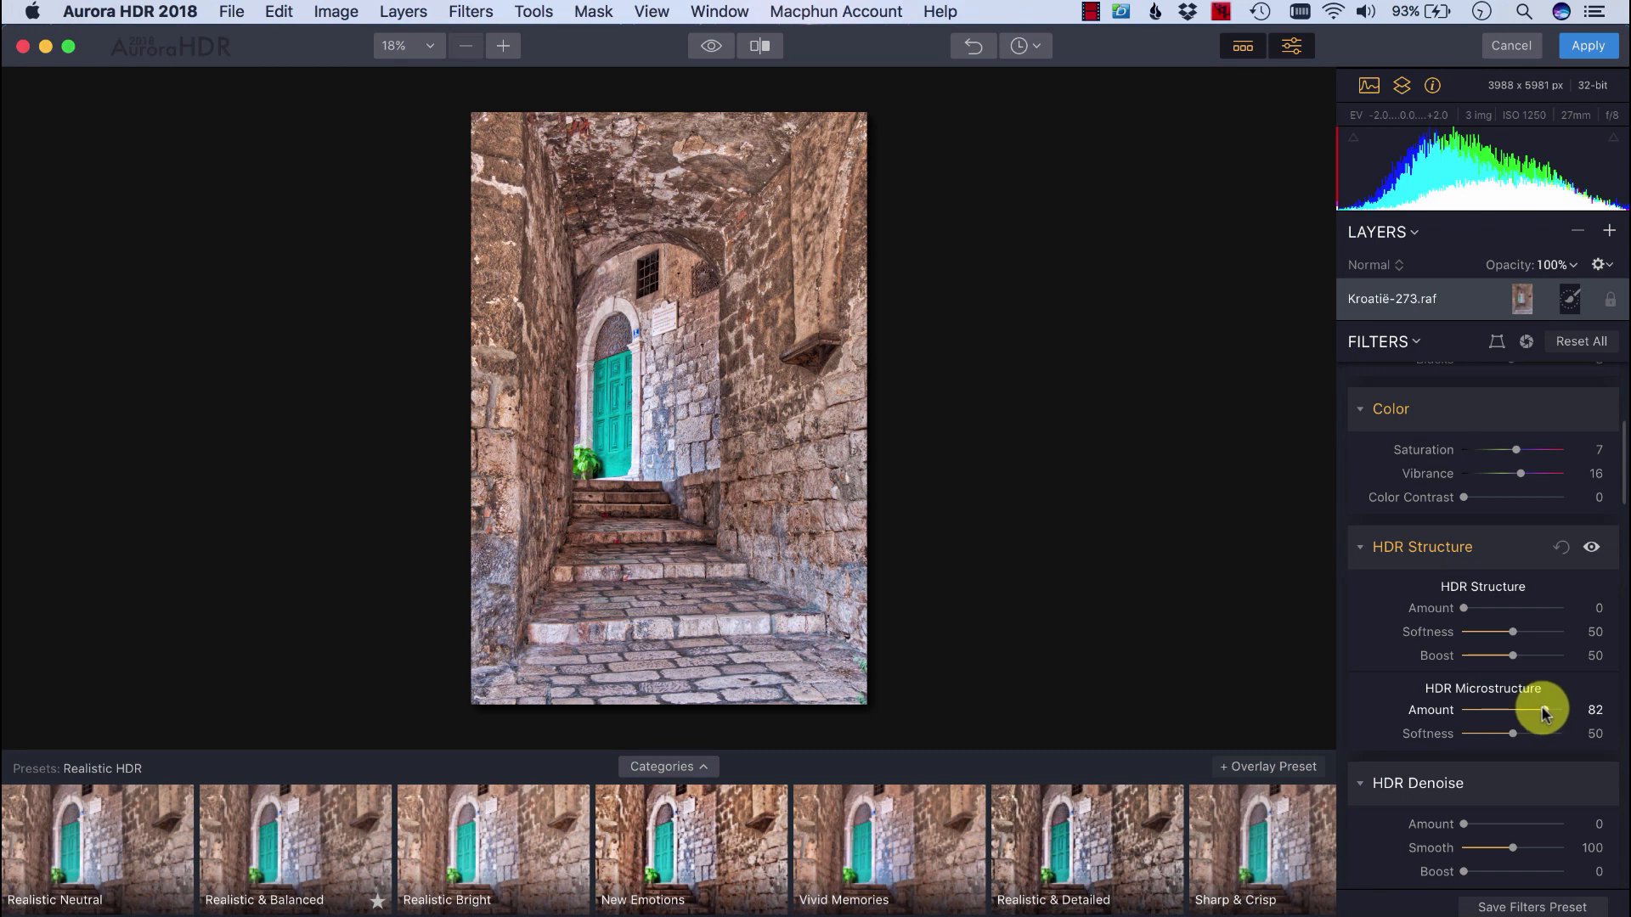
mouse_move(1543, 712)
mouse_down()
mouse_move(1498, 715)
mouse_move(1518, 713)
mouse_up()
Step: Try an HDR Structure Amount of 92, and set it back to 0
scroll(1401, 655, down, 2)
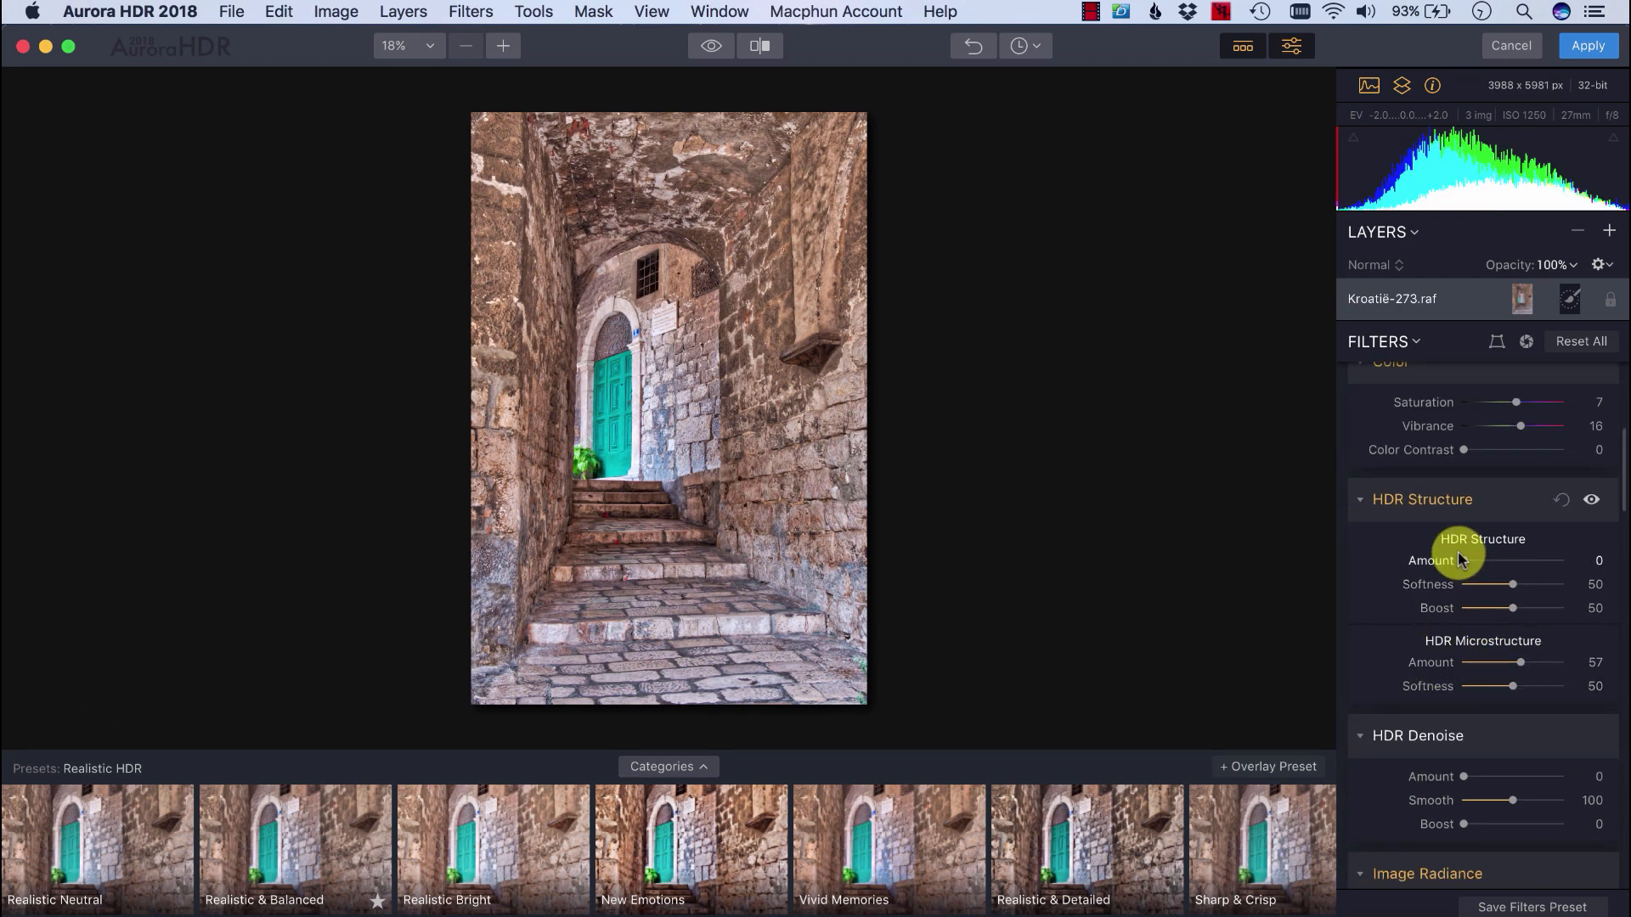
drag(1460, 559, 1532, 567)
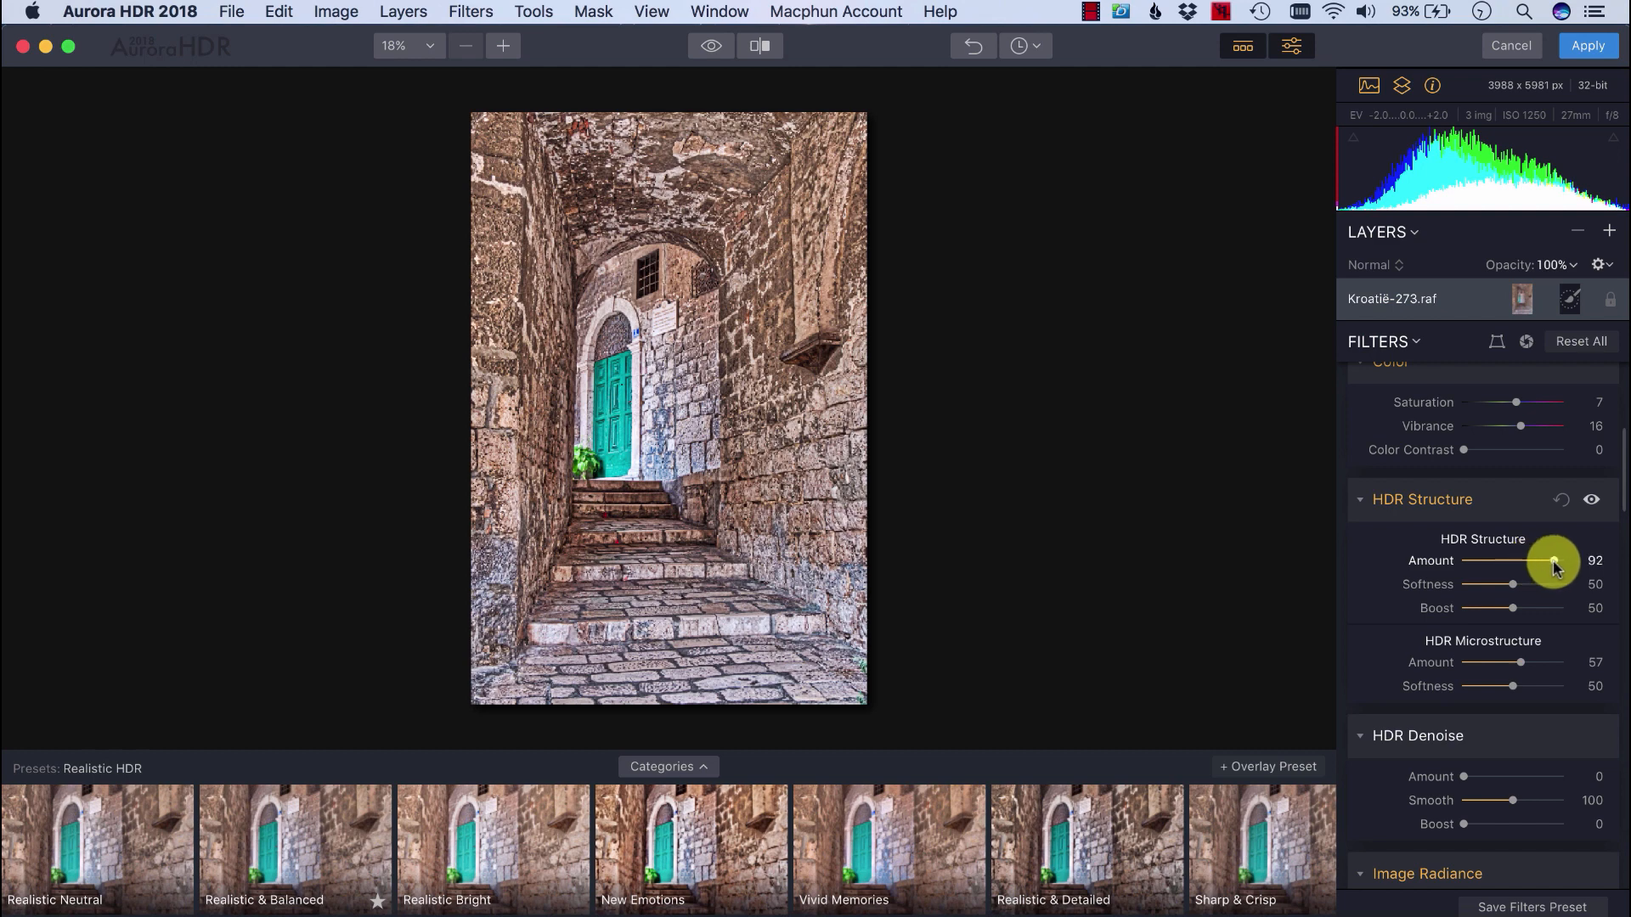
drag(1553, 565, 1384, 554)
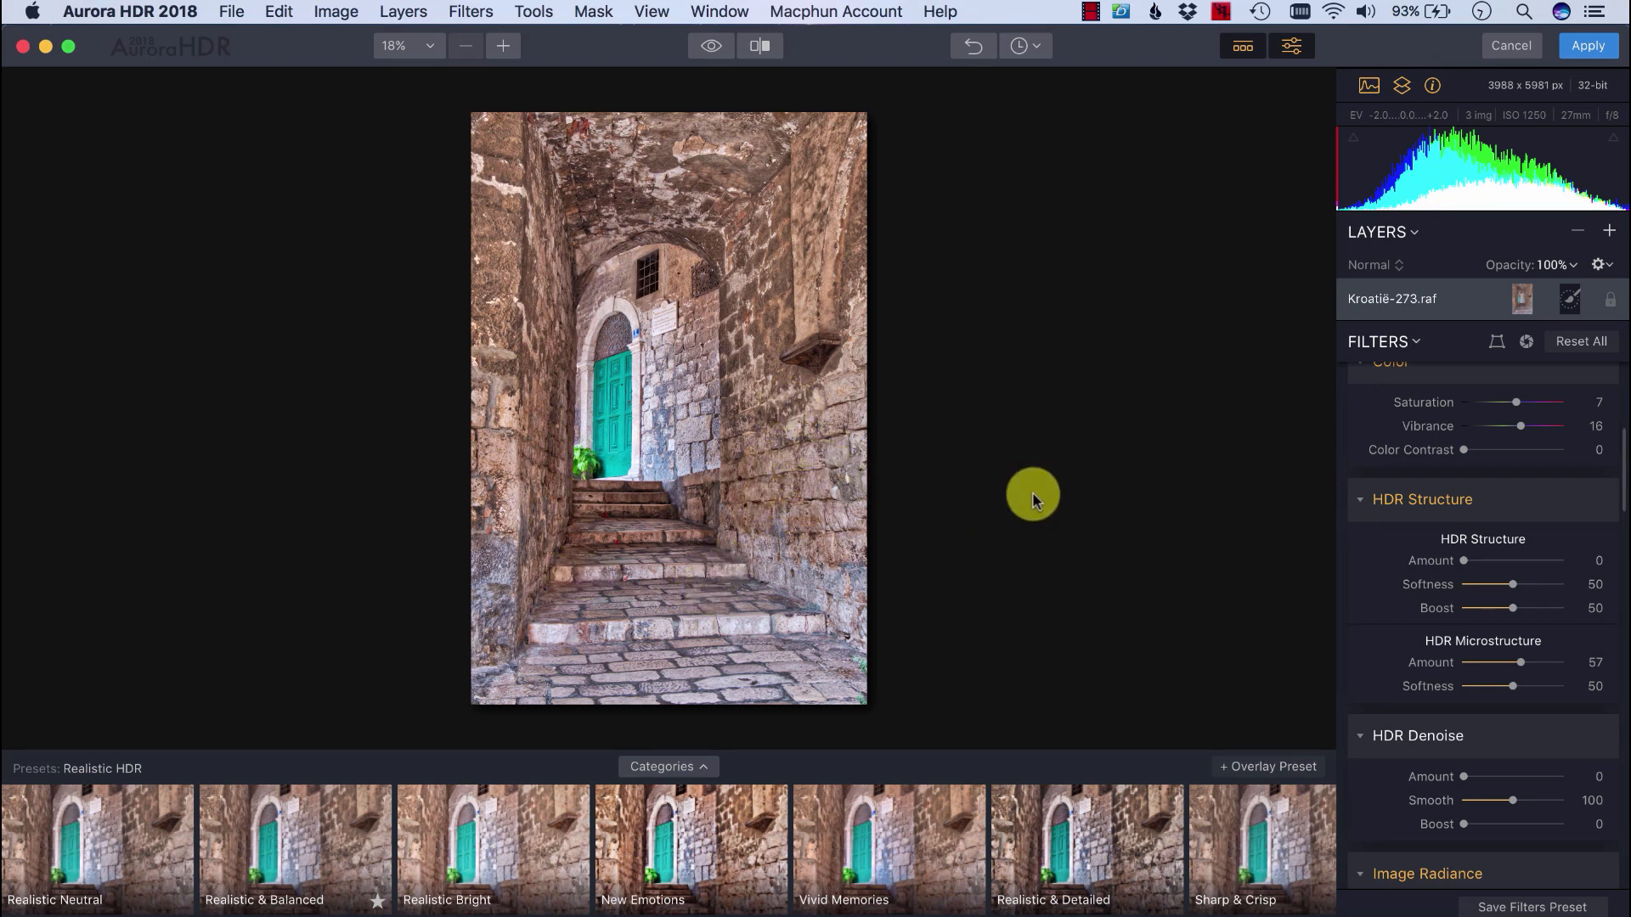
Step: Look through the remaining filters from HDR Denoise down to Vignette, and return to the HDR Basic settings
scroll(1402, 666, down, 5)
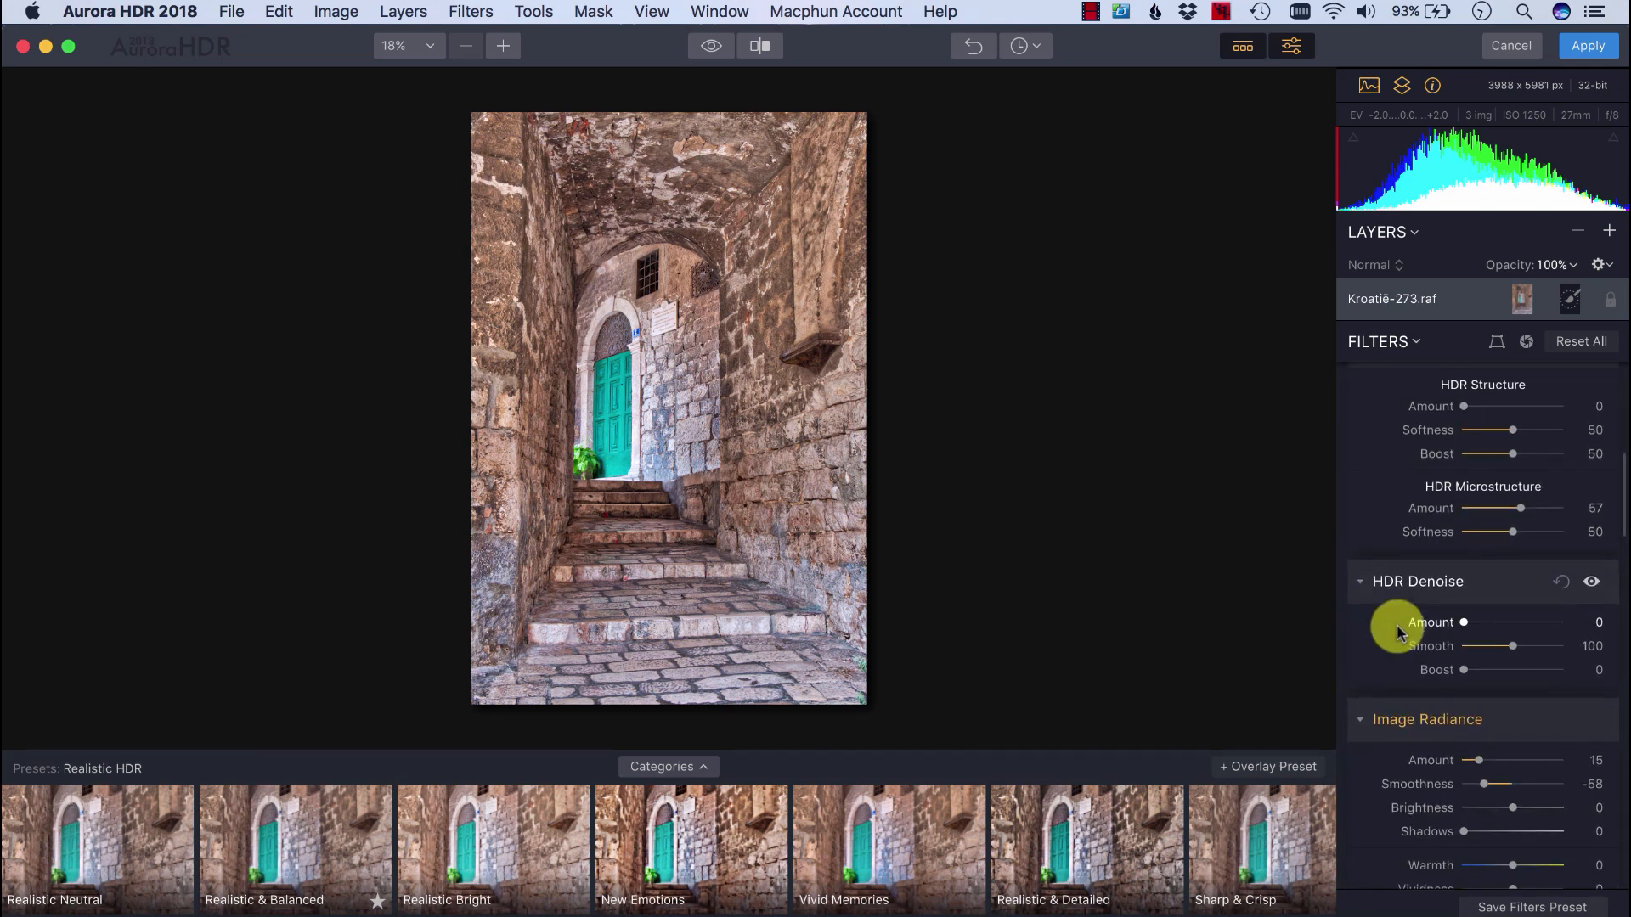
scroll(1406, 638, down, 2)
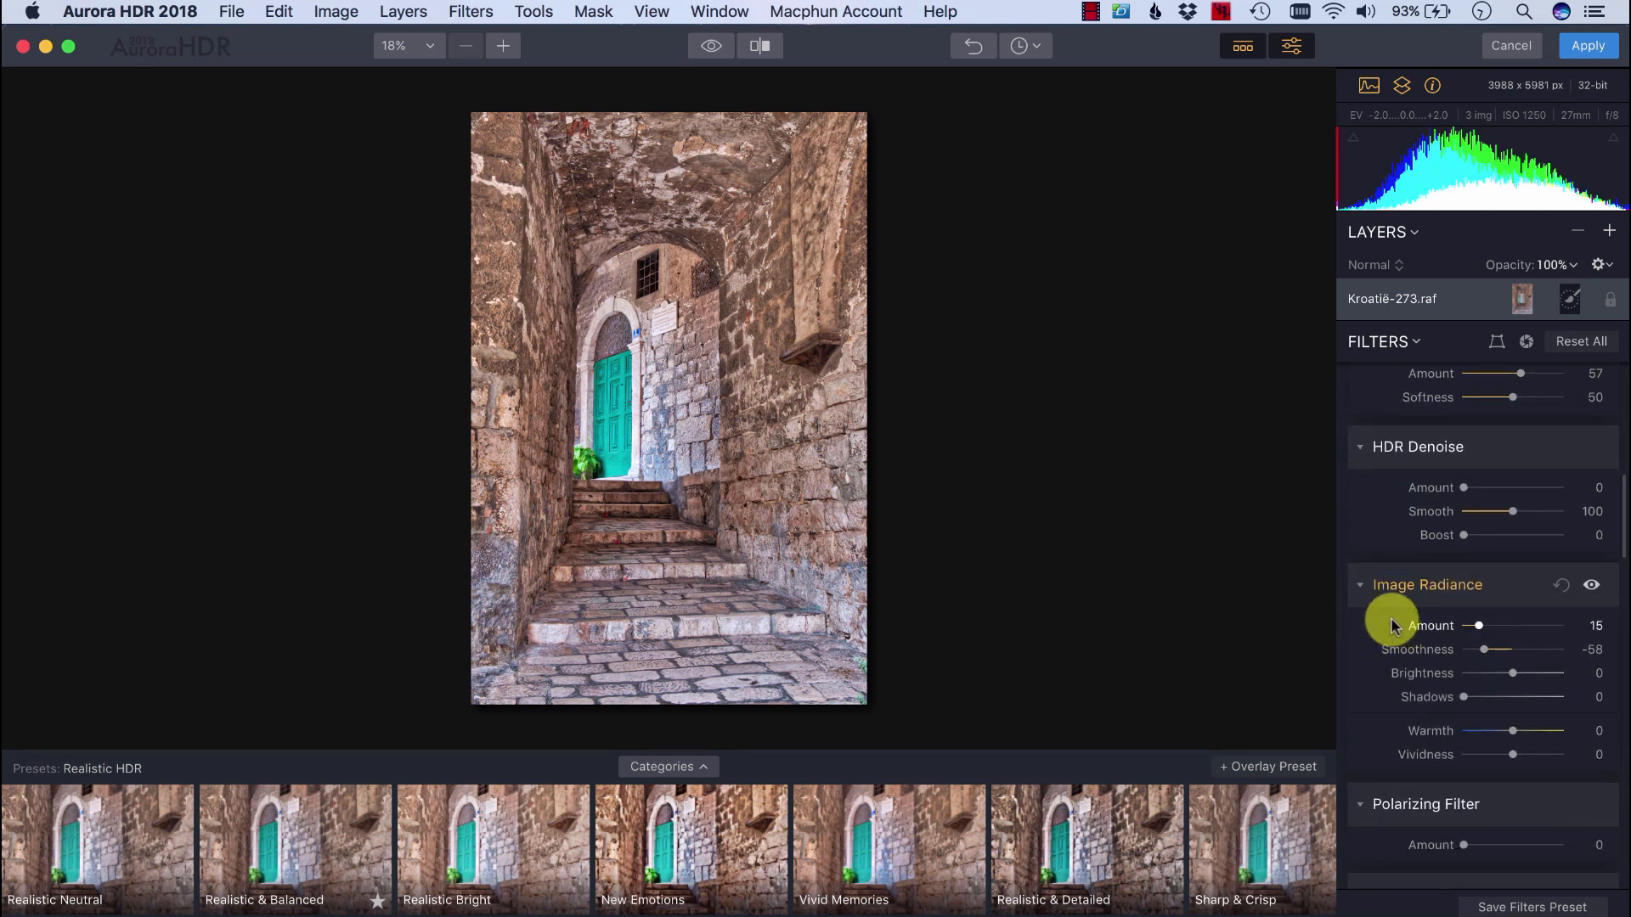
scroll(1393, 626, down, 5)
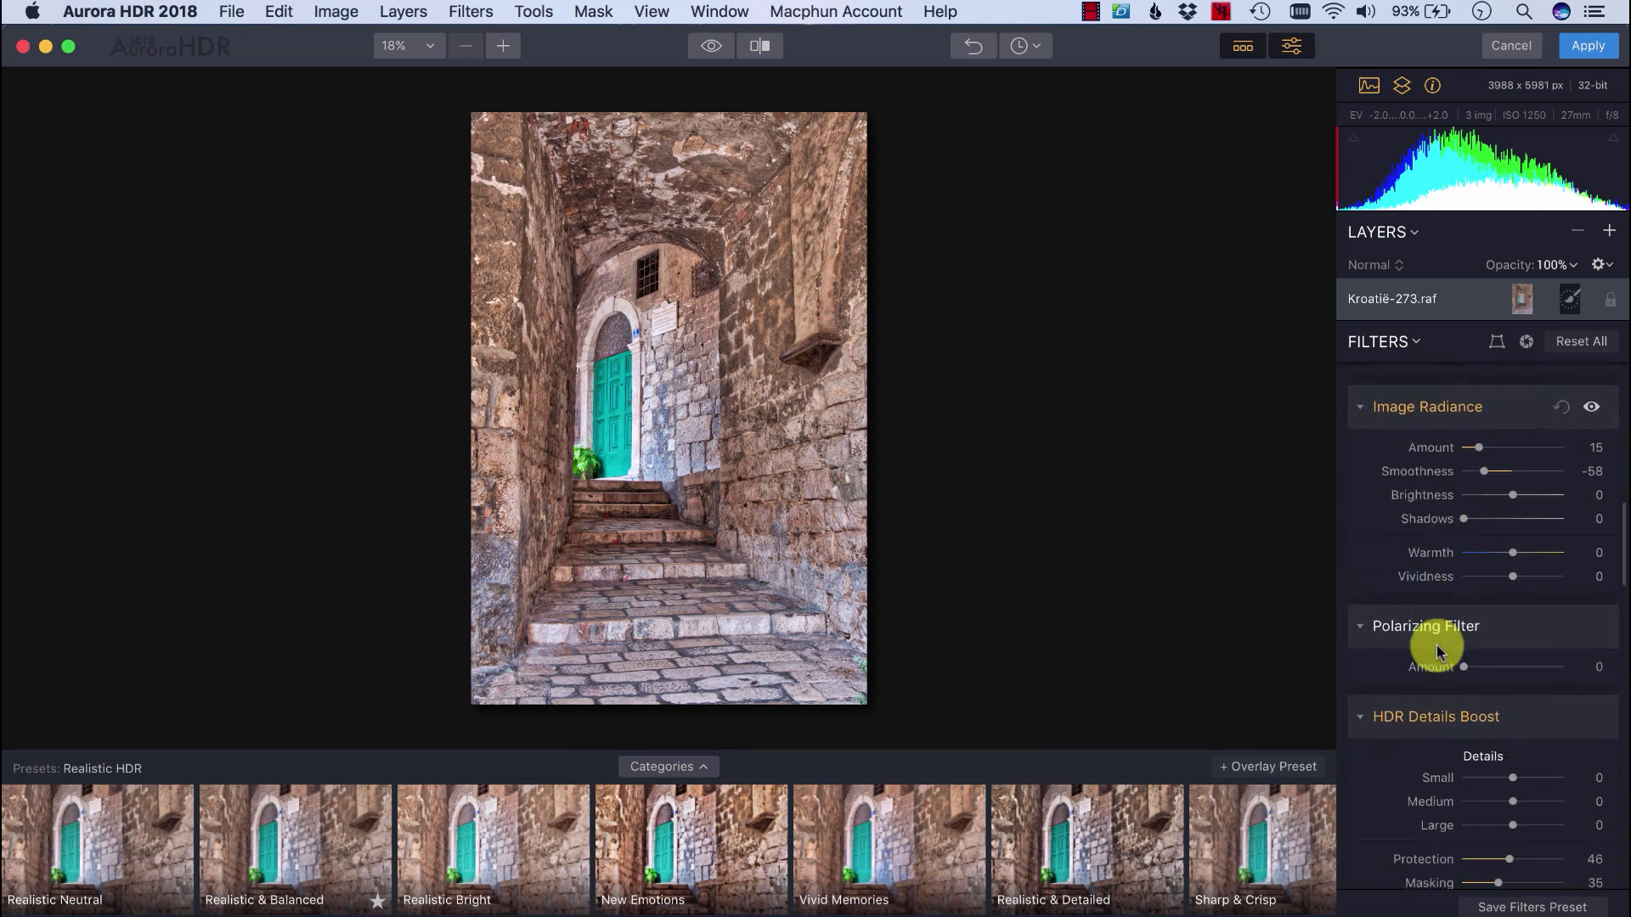
scroll(1429, 643, down, 2)
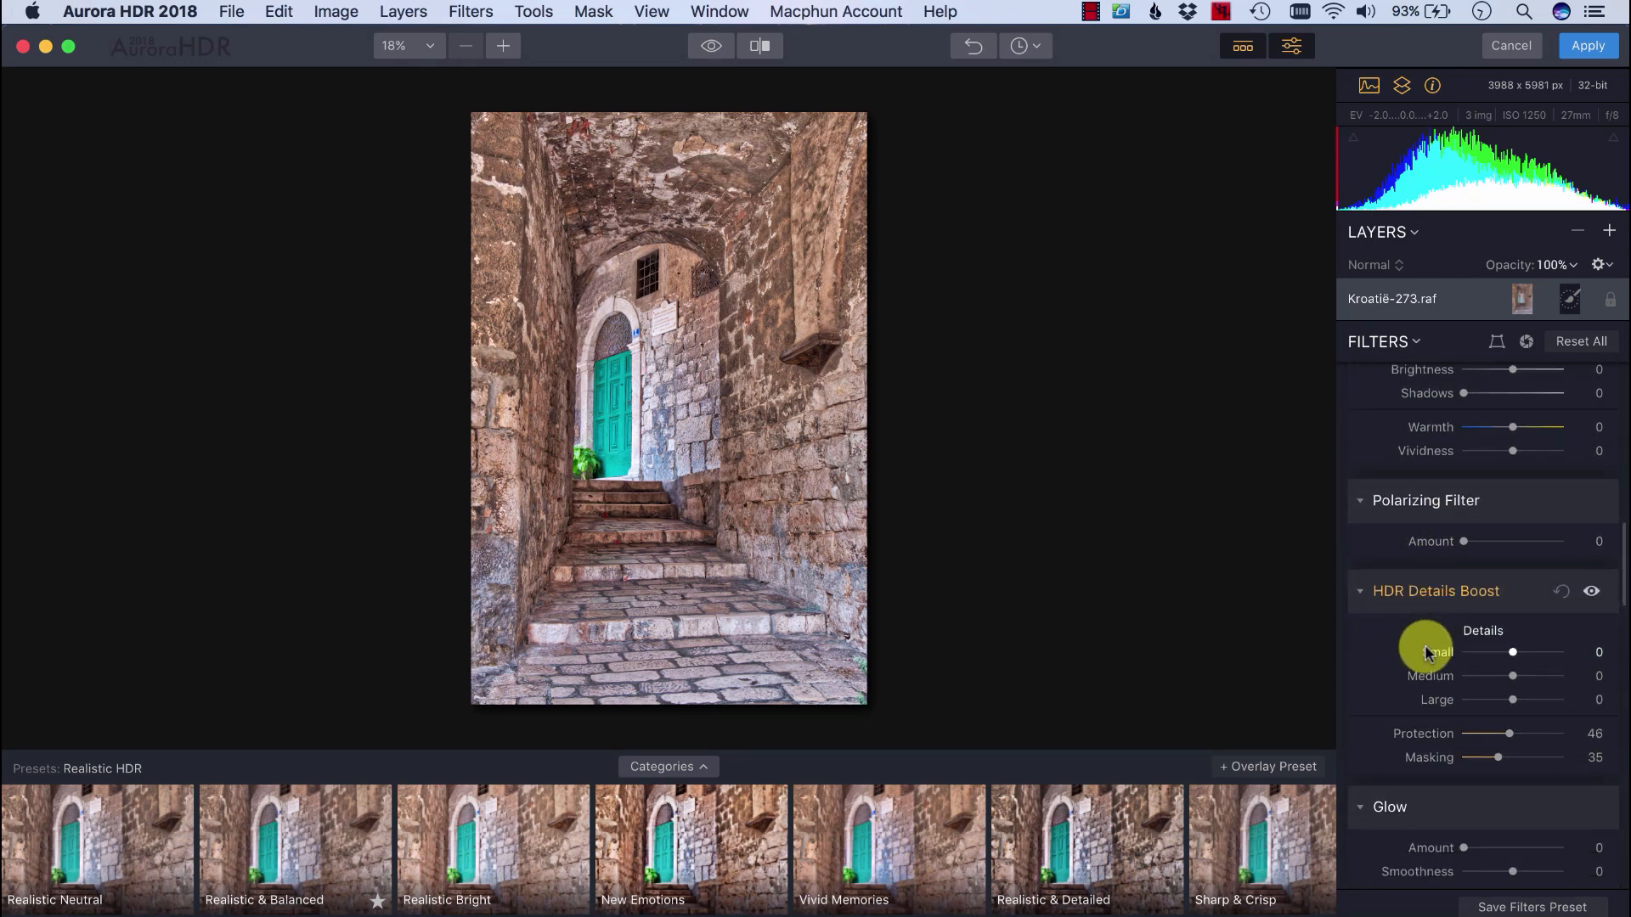
scroll(1420, 672, down, 2)
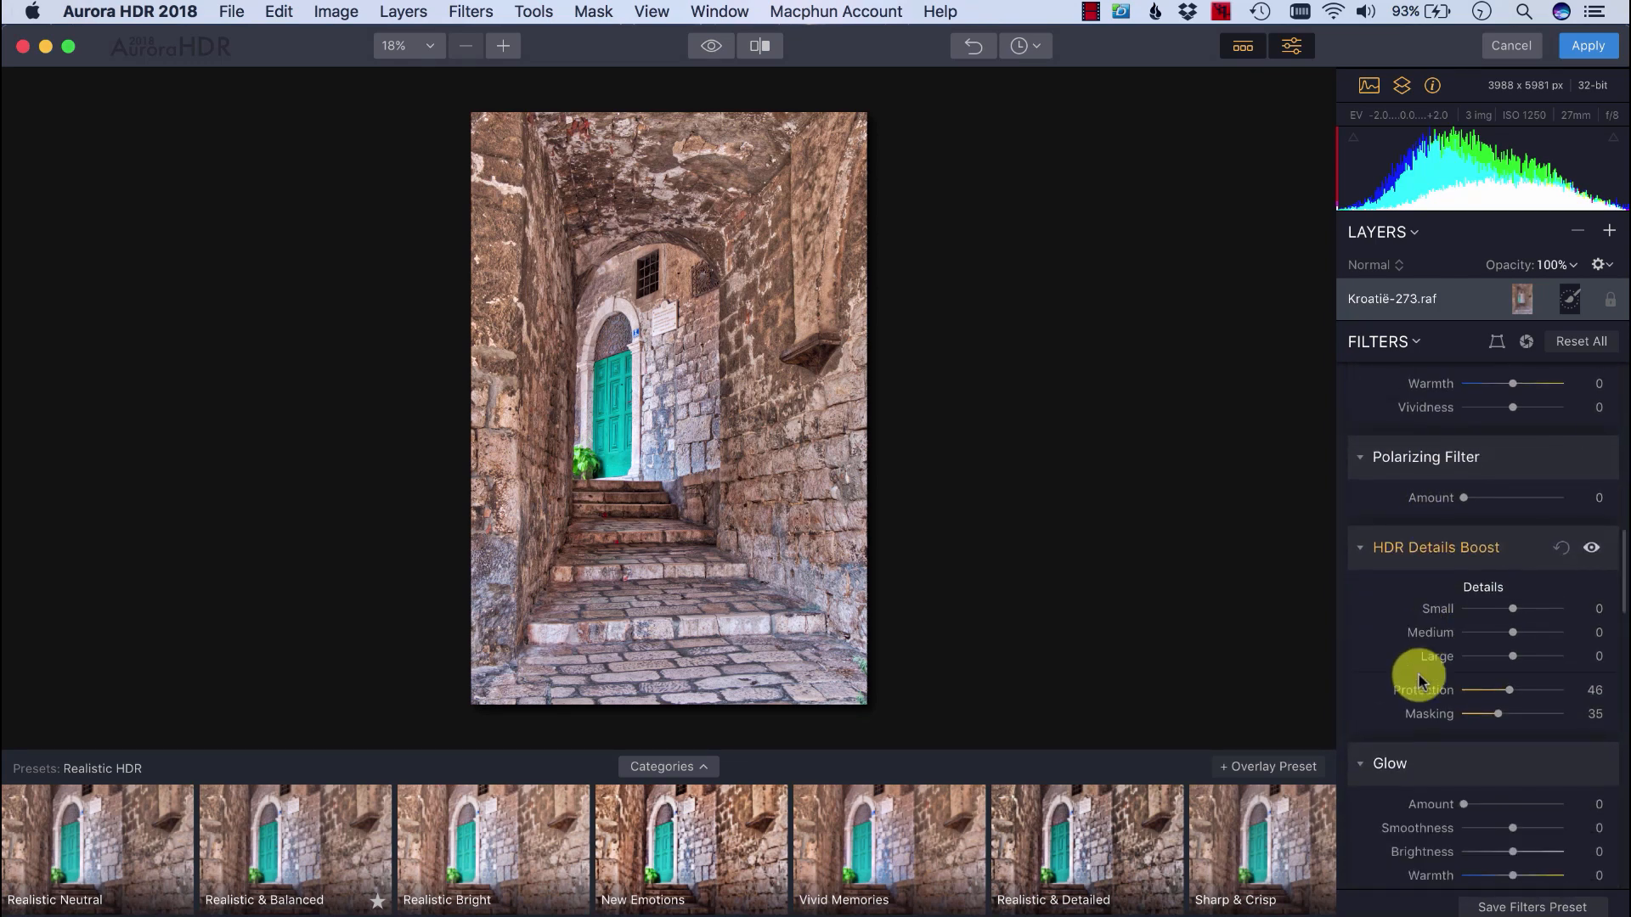
scroll(1421, 680, down, 1)
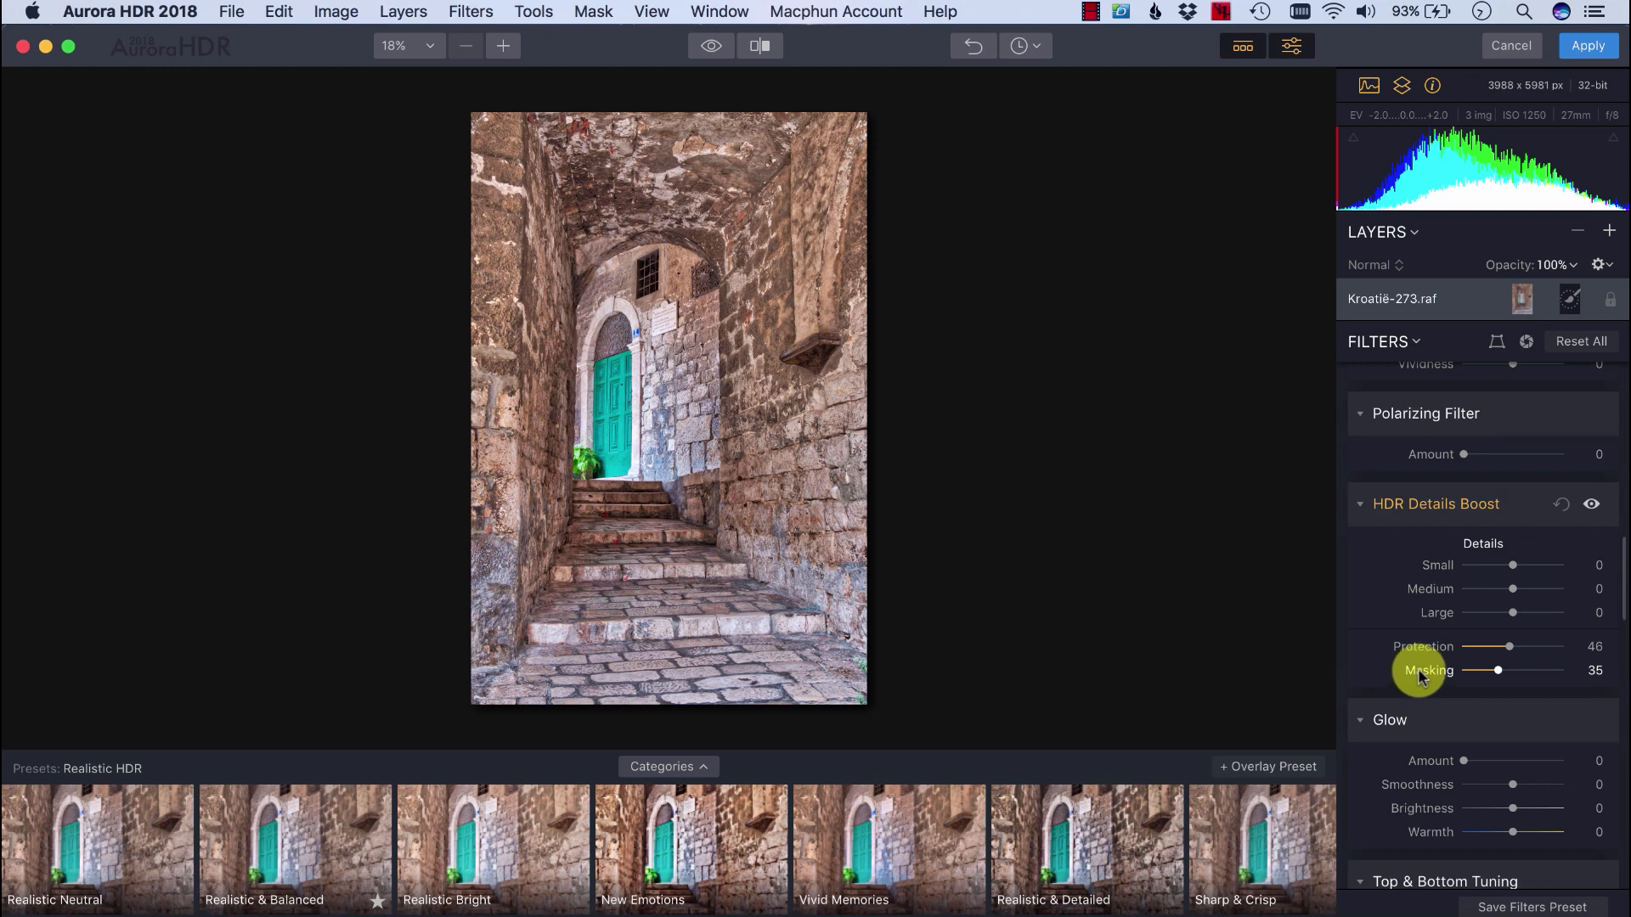
scroll(1421, 677, down, 1)
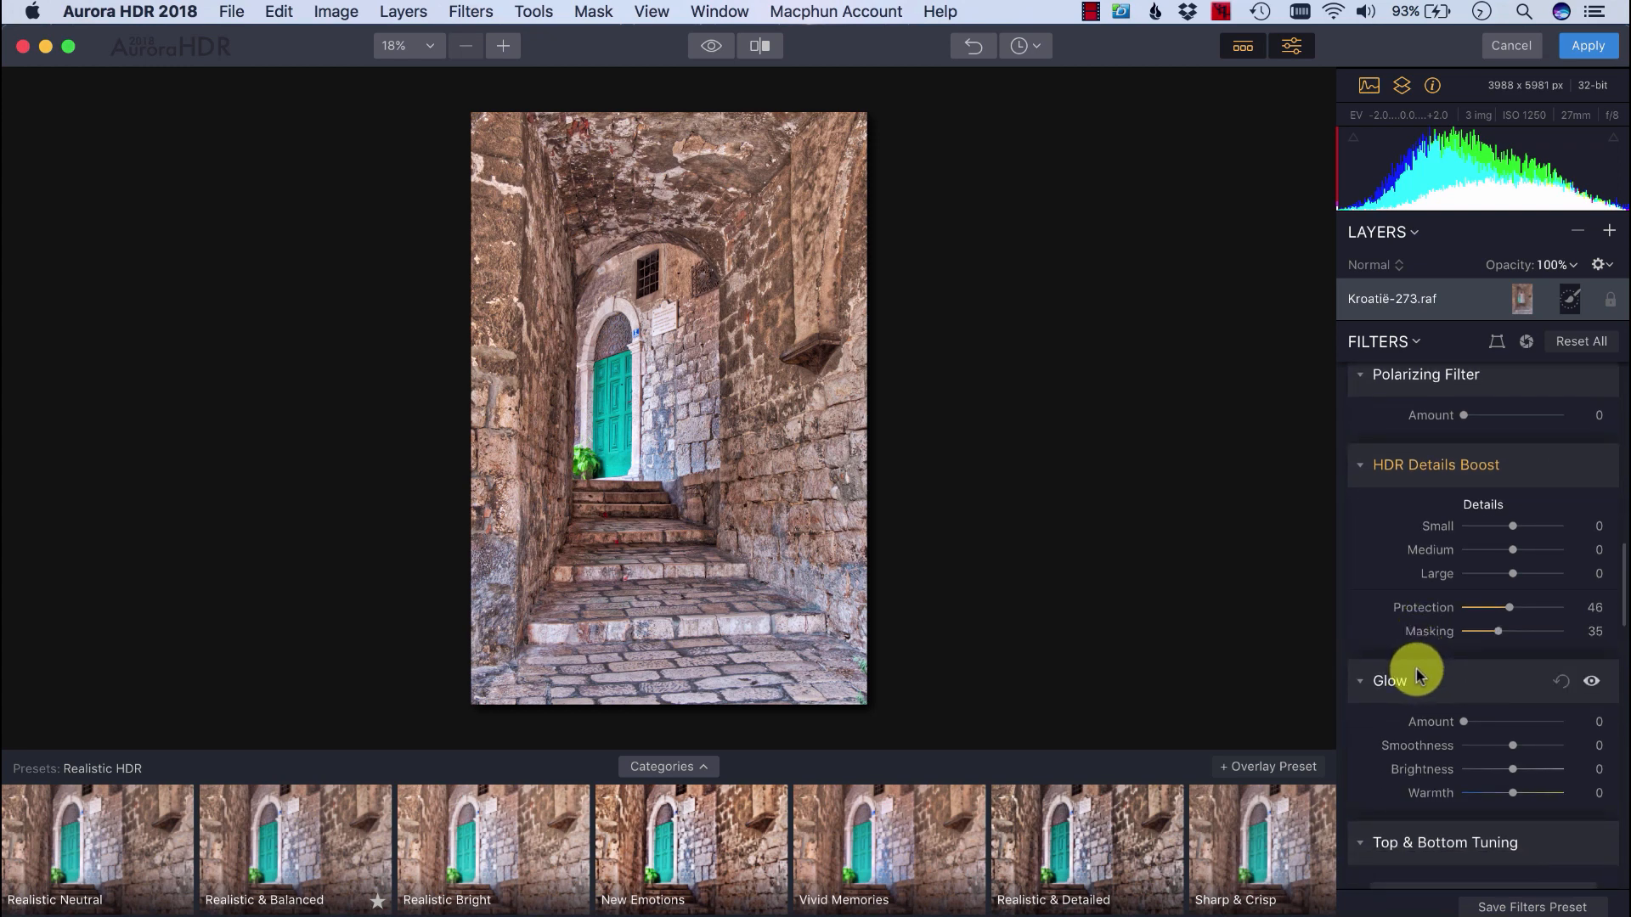
scroll(1418, 666, down, 2)
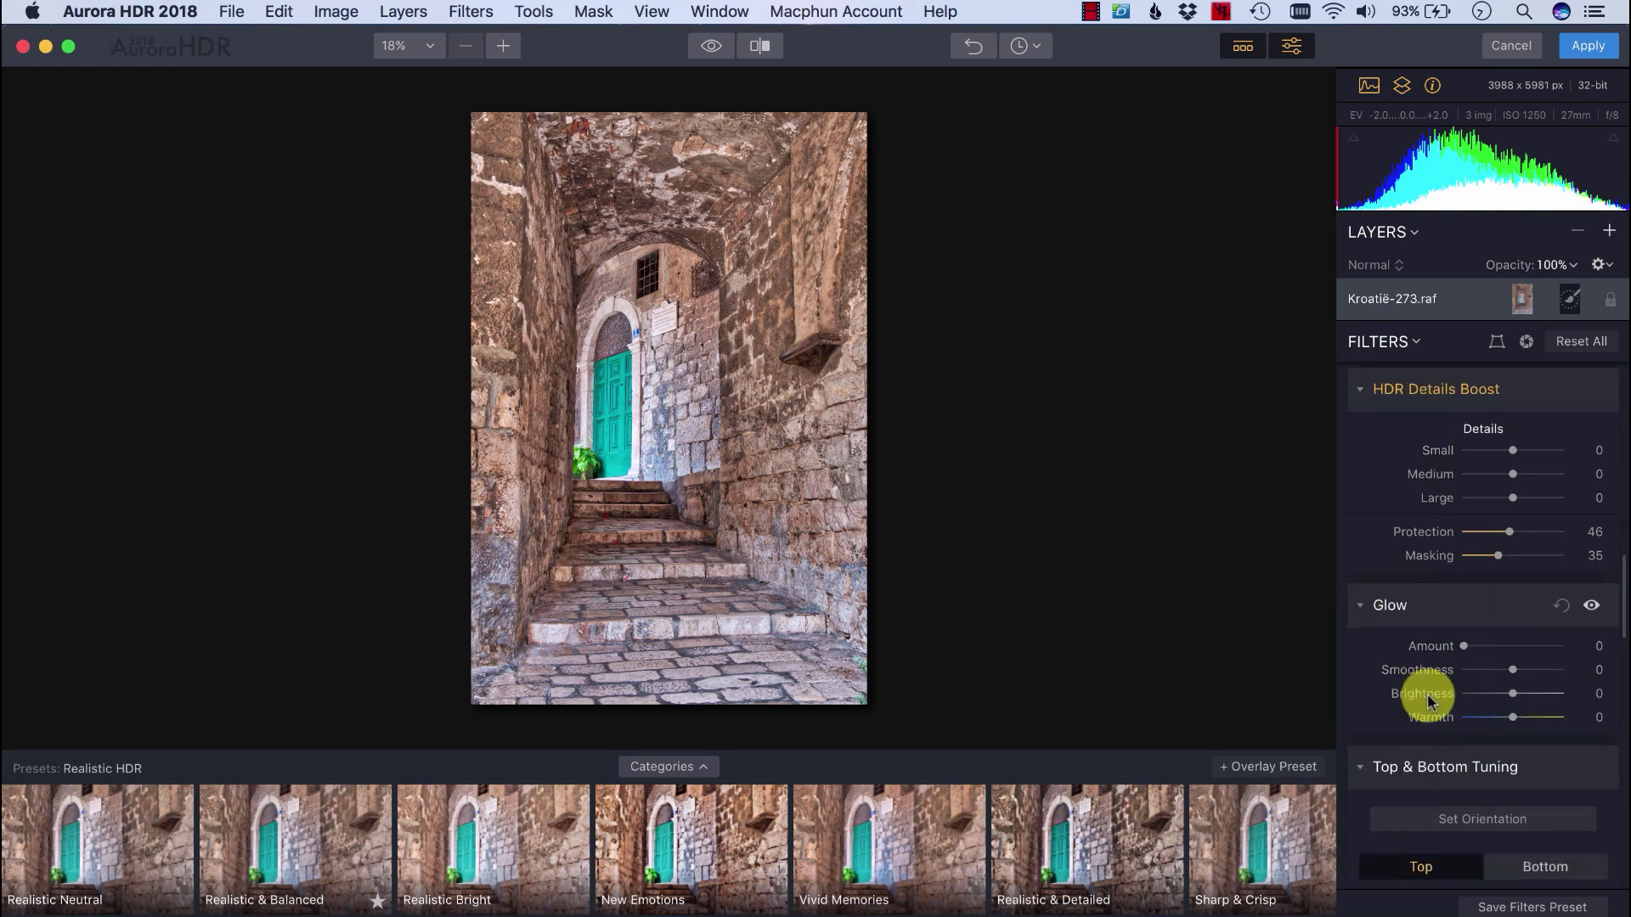
scroll(1404, 639, down, 2)
scroll(1404, 641, down, 7)
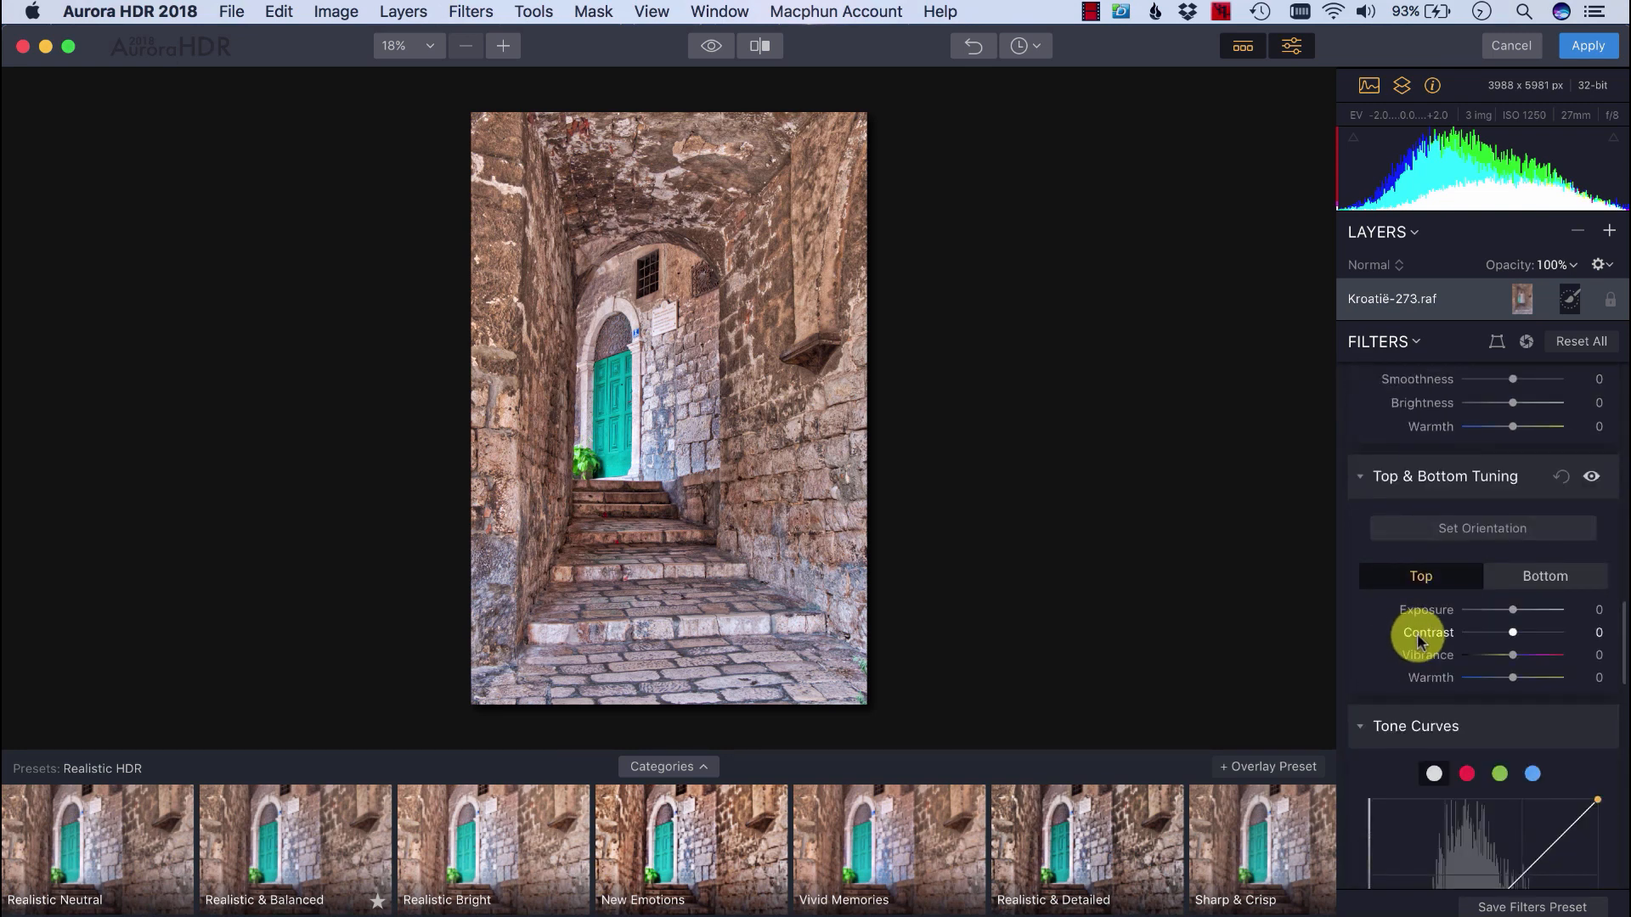
scroll(1439, 645, down, 5)
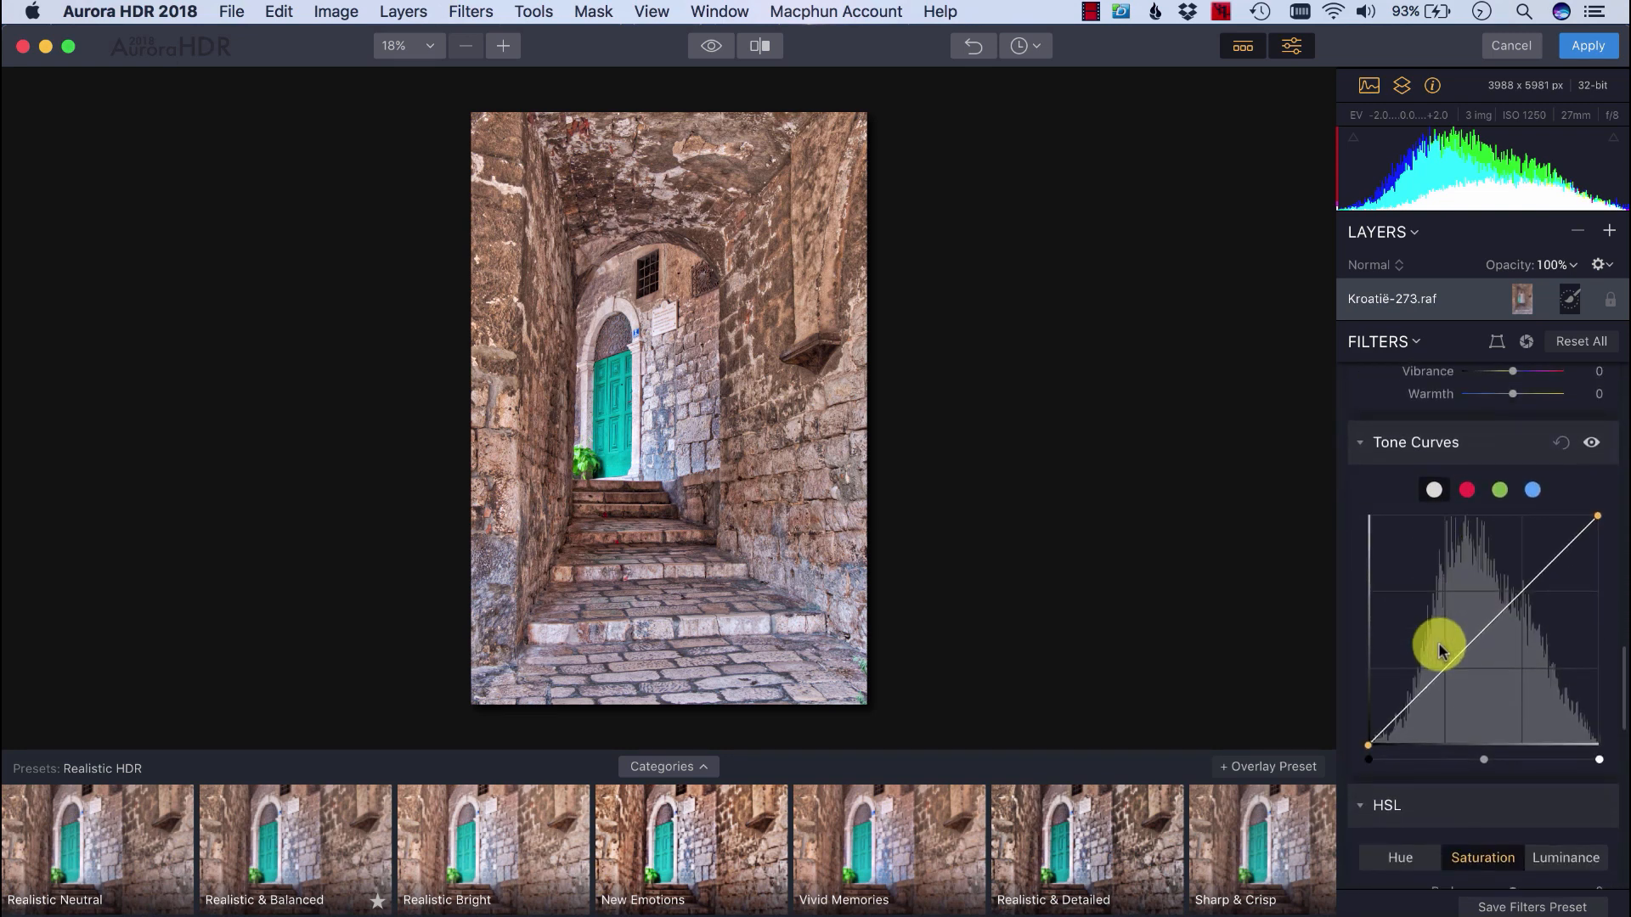
scroll(1427, 628, down, 15)
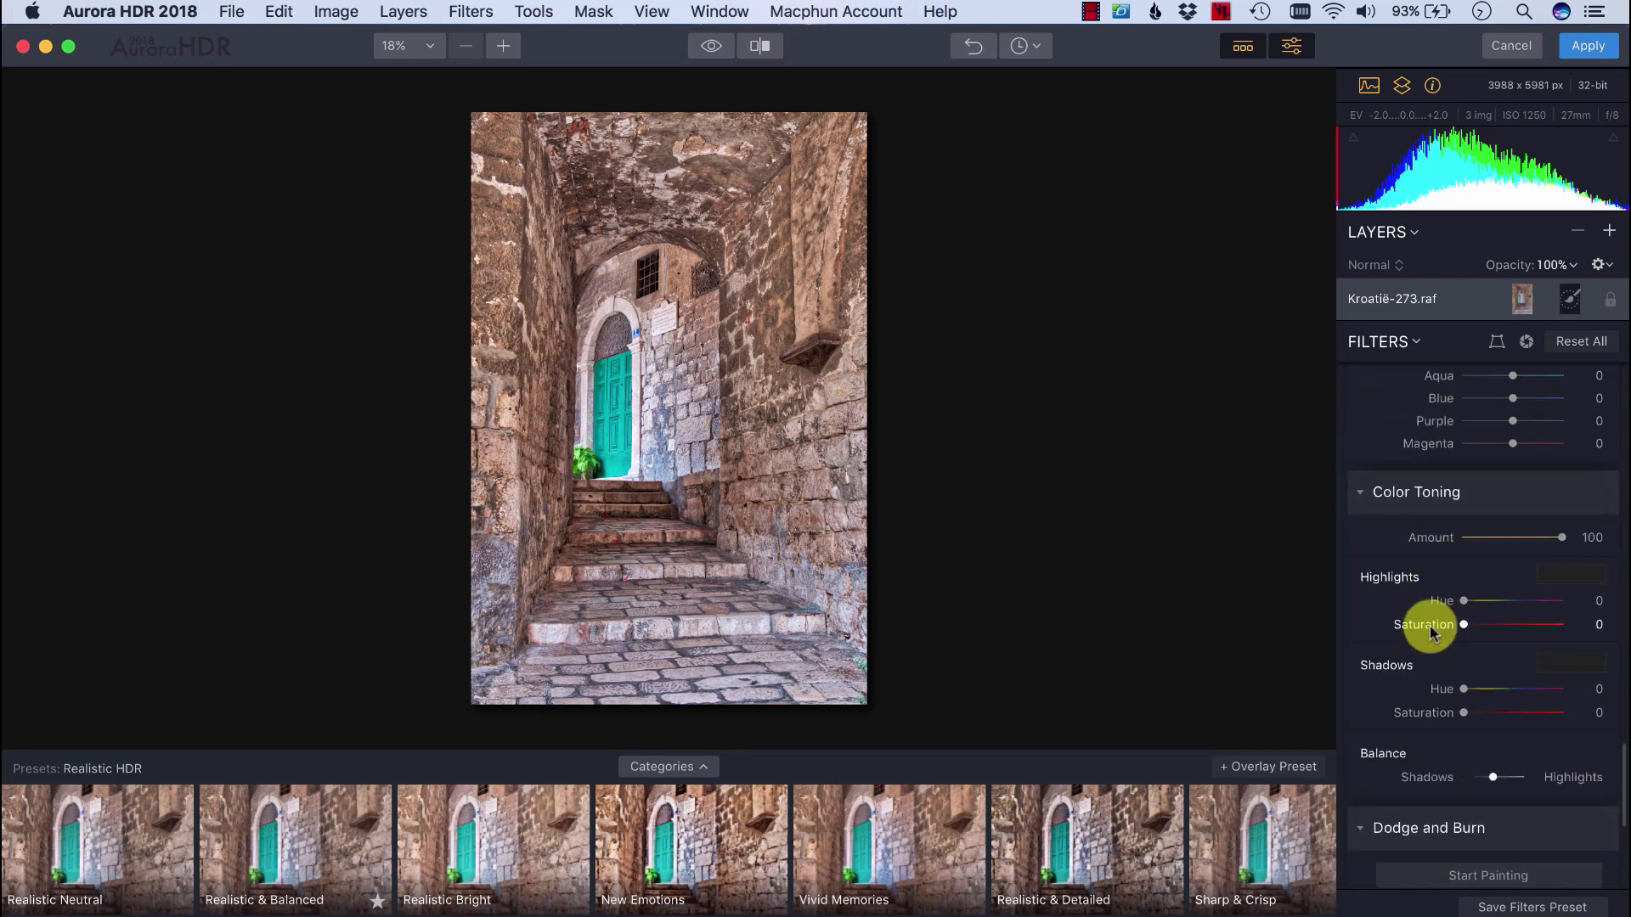
scroll(1429, 625, down, 1)
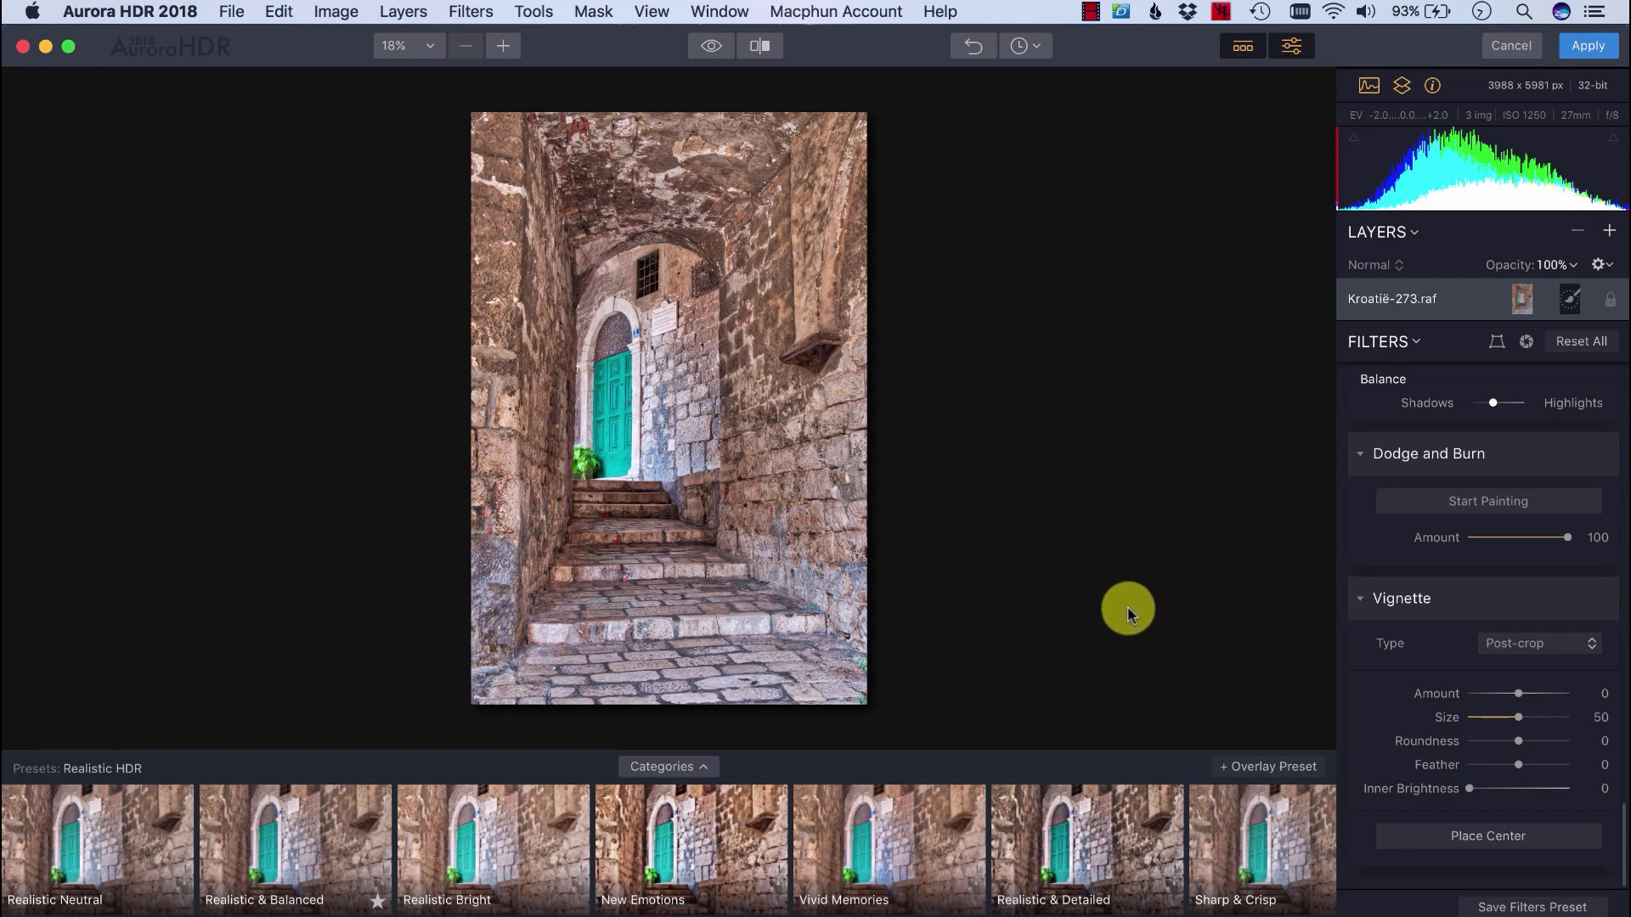
drag(1621, 824, 1624, 372)
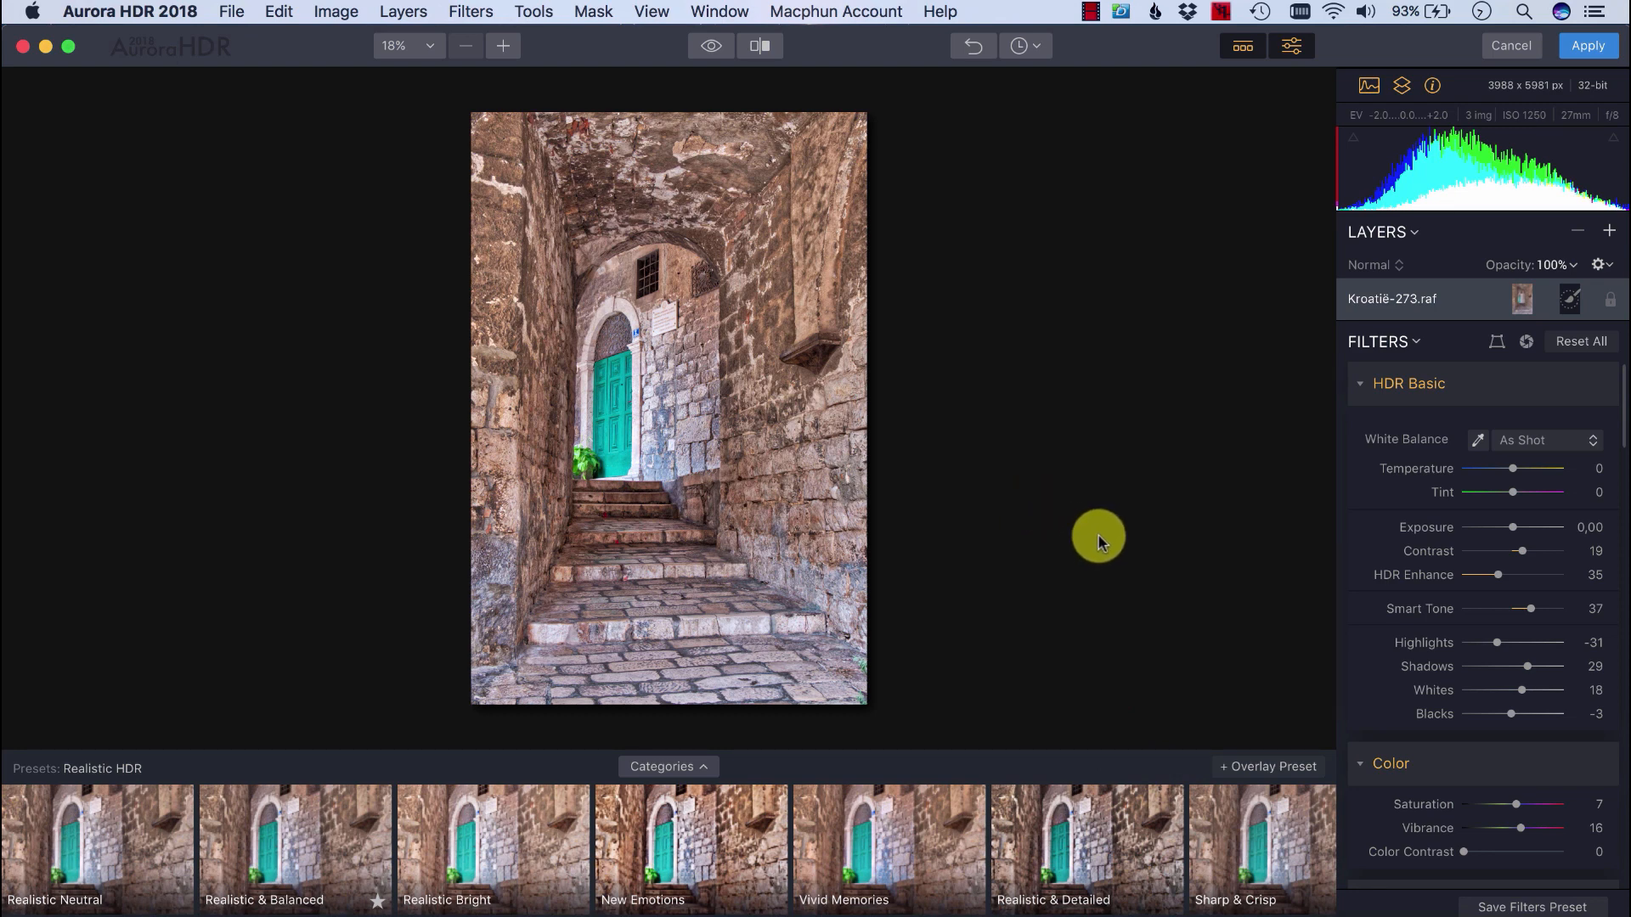
Step: Apply the HDR edits, switch to Lightroom, open the resulting Kroatië-273.tiff at the end of the filmstrip, and hide the filmstrip
click(1587, 46)
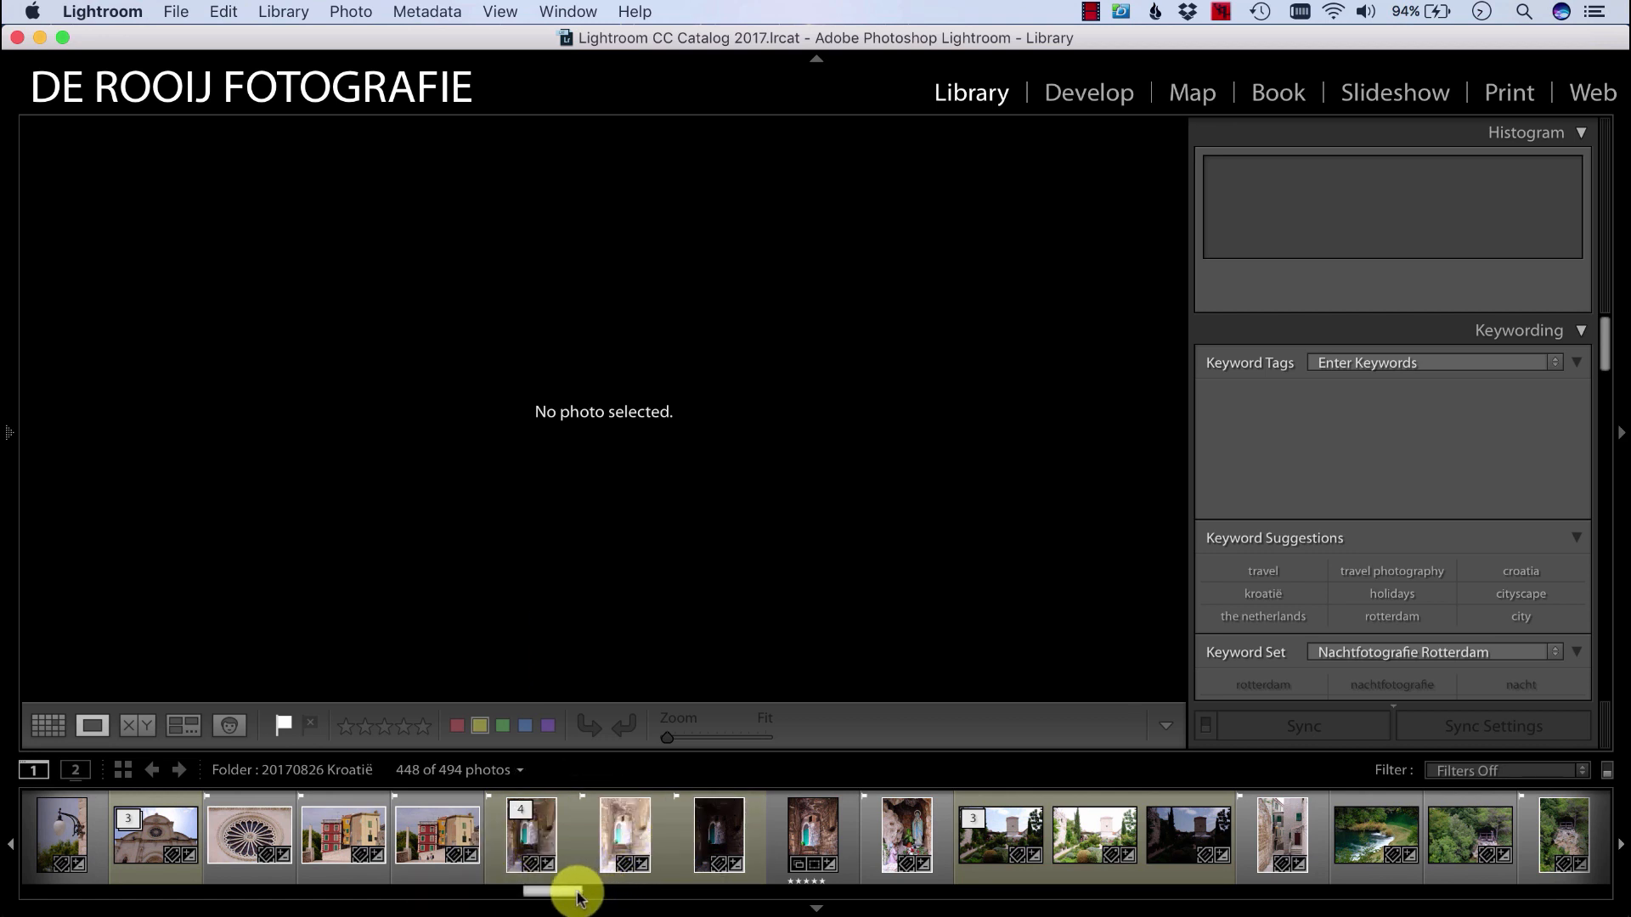
drag(571, 892, 1588, 871)
click(1557, 831)
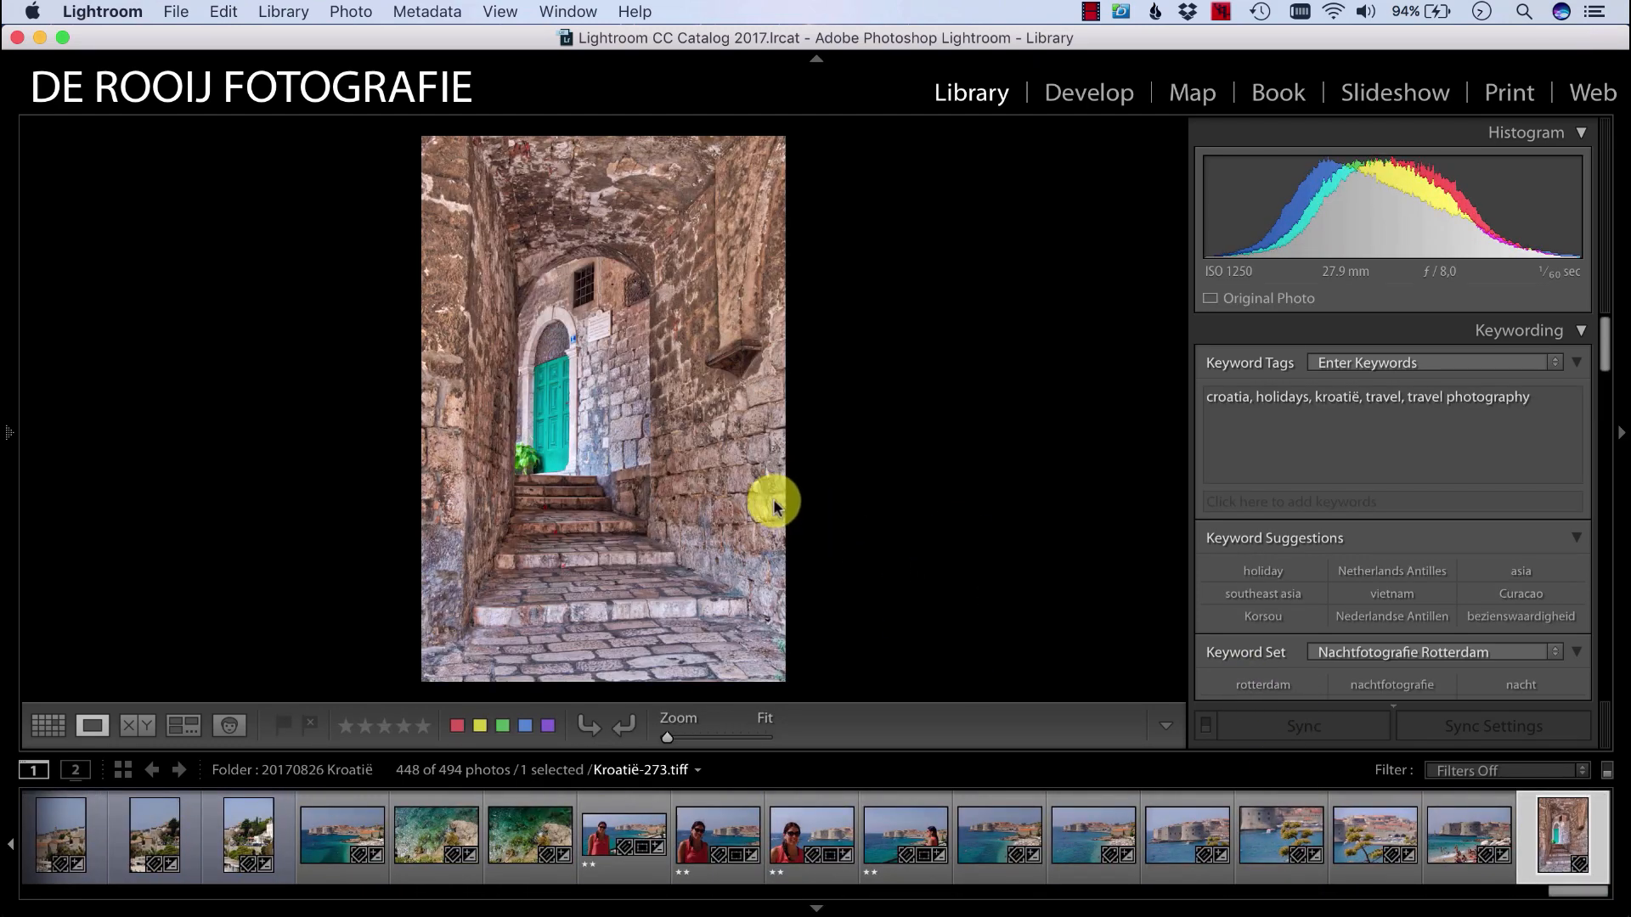
click(815, 909)
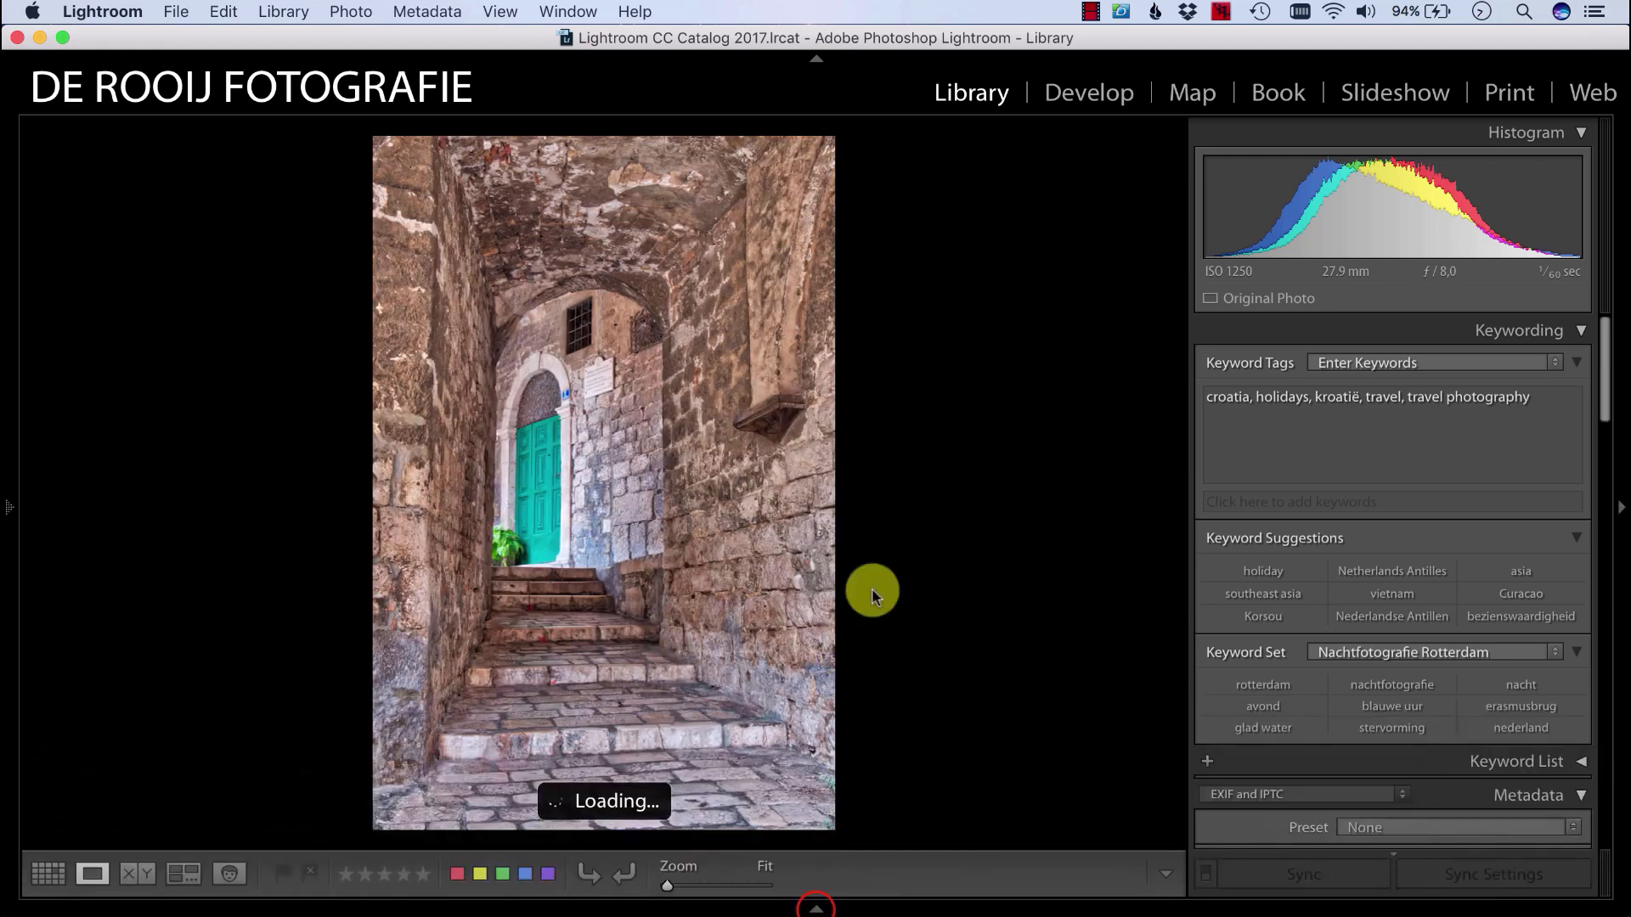
Step: In the Develop module, add a post-crop vignette with Amount −55, Midpoint 28, Roundness −6 and Feather 70
click(1116, 91)
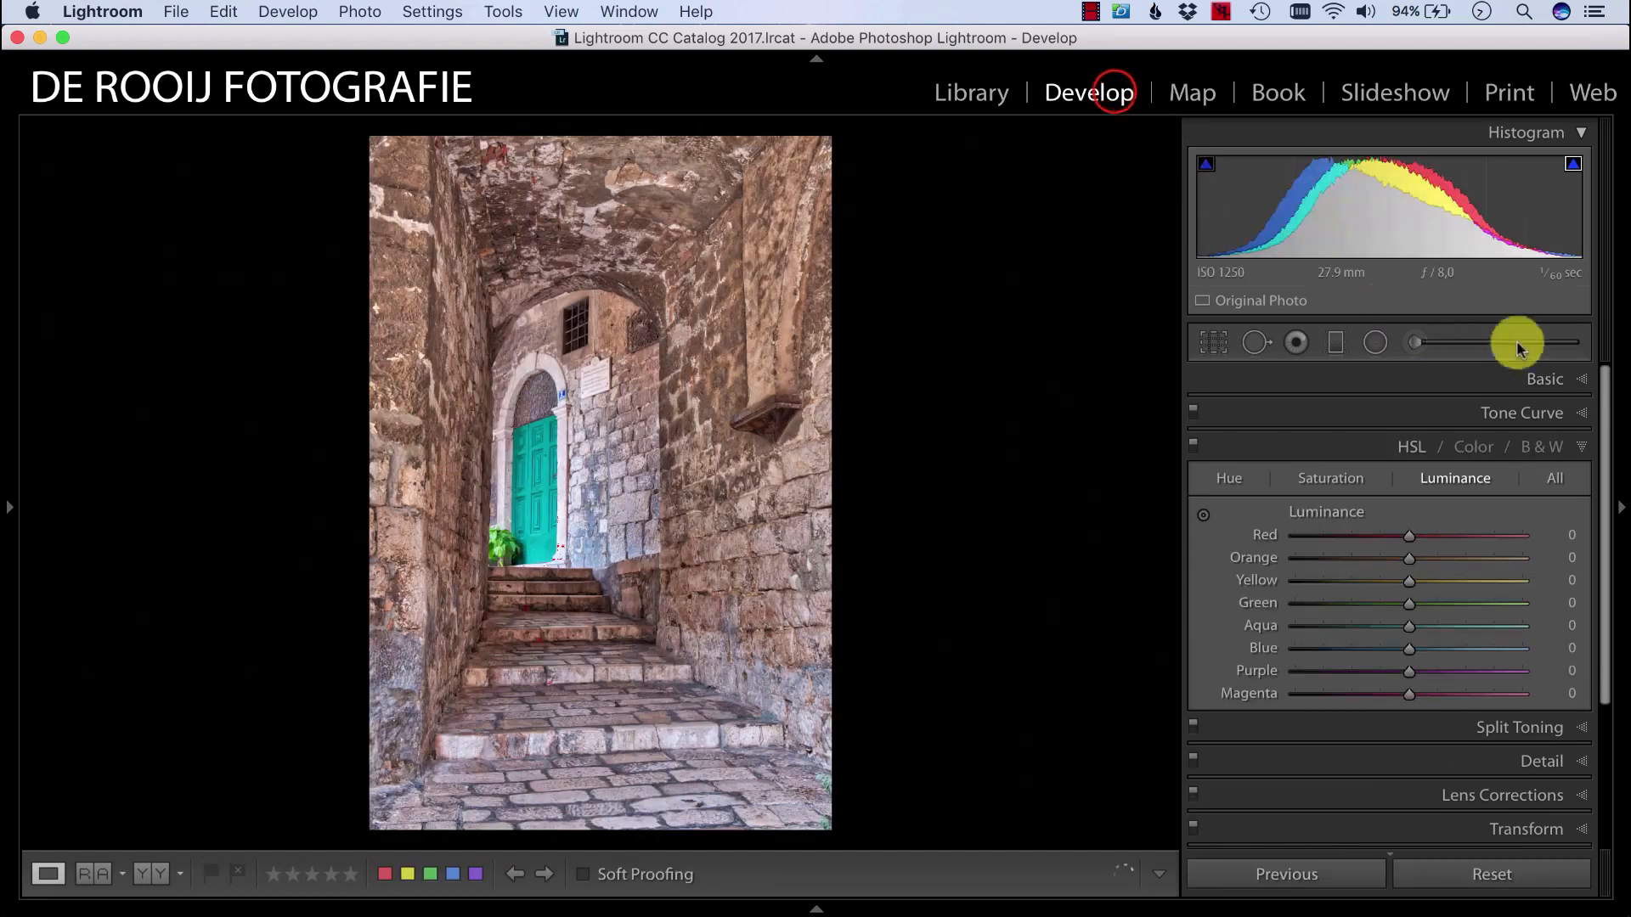
drag(1600, 377, 1595, 476)
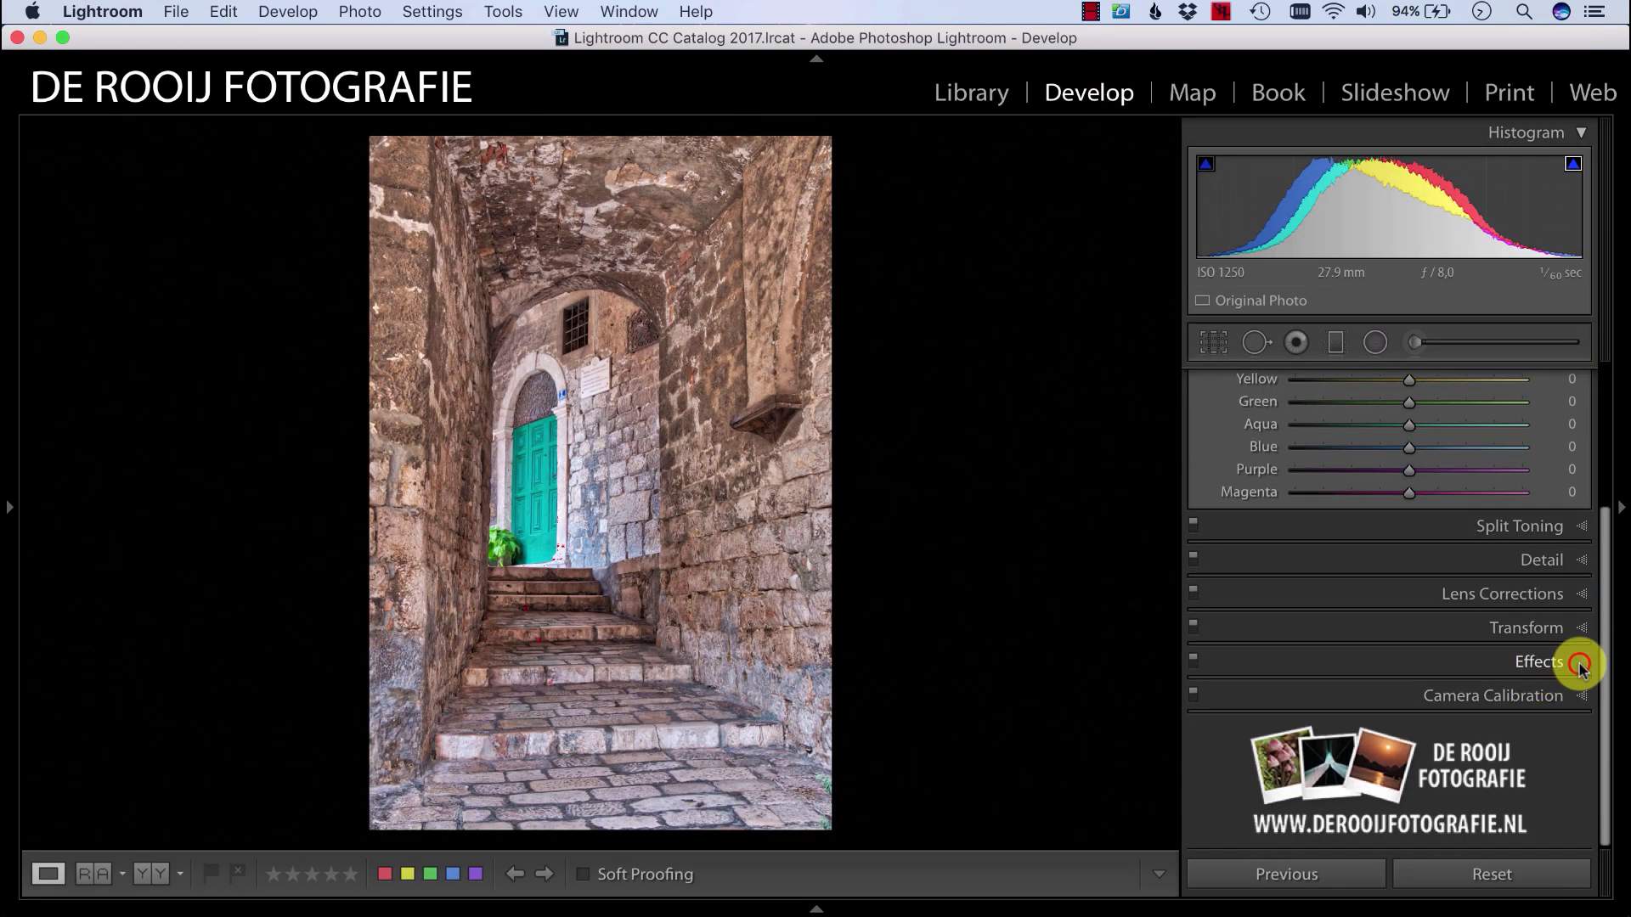
click(1580, 667)
mouse_move(1400, 584)
mouse_down()
mouse_move(1348, 590)
mouse_move(1343, 606)
mouse_move(1394, 612)
mouse_up()
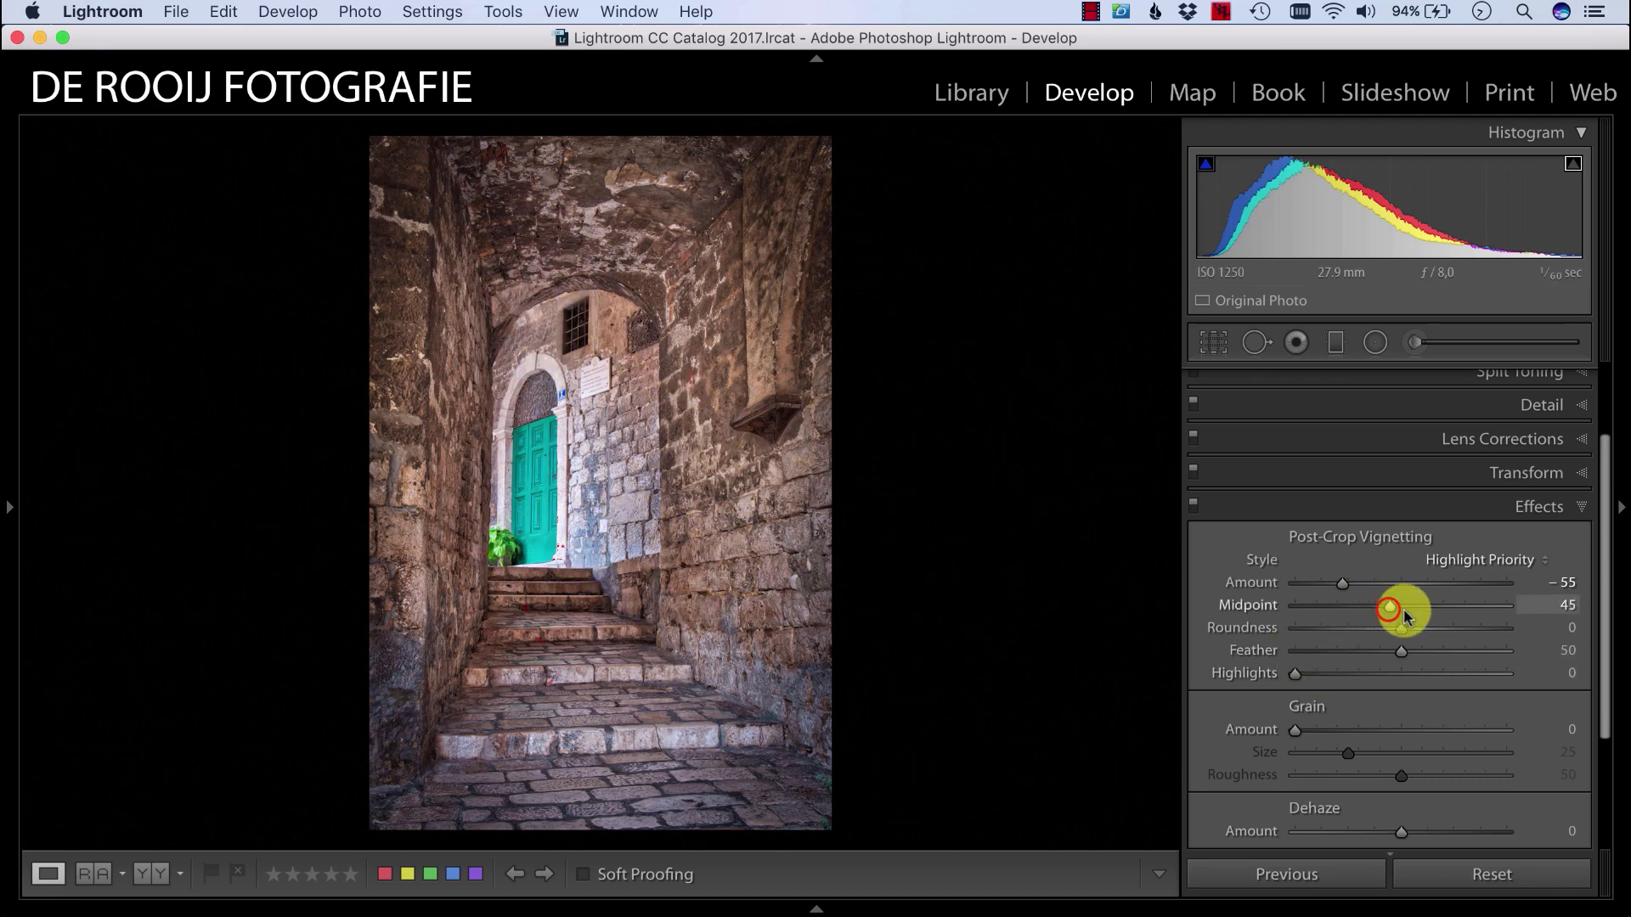
drag(1403, 613, 1354, 613)
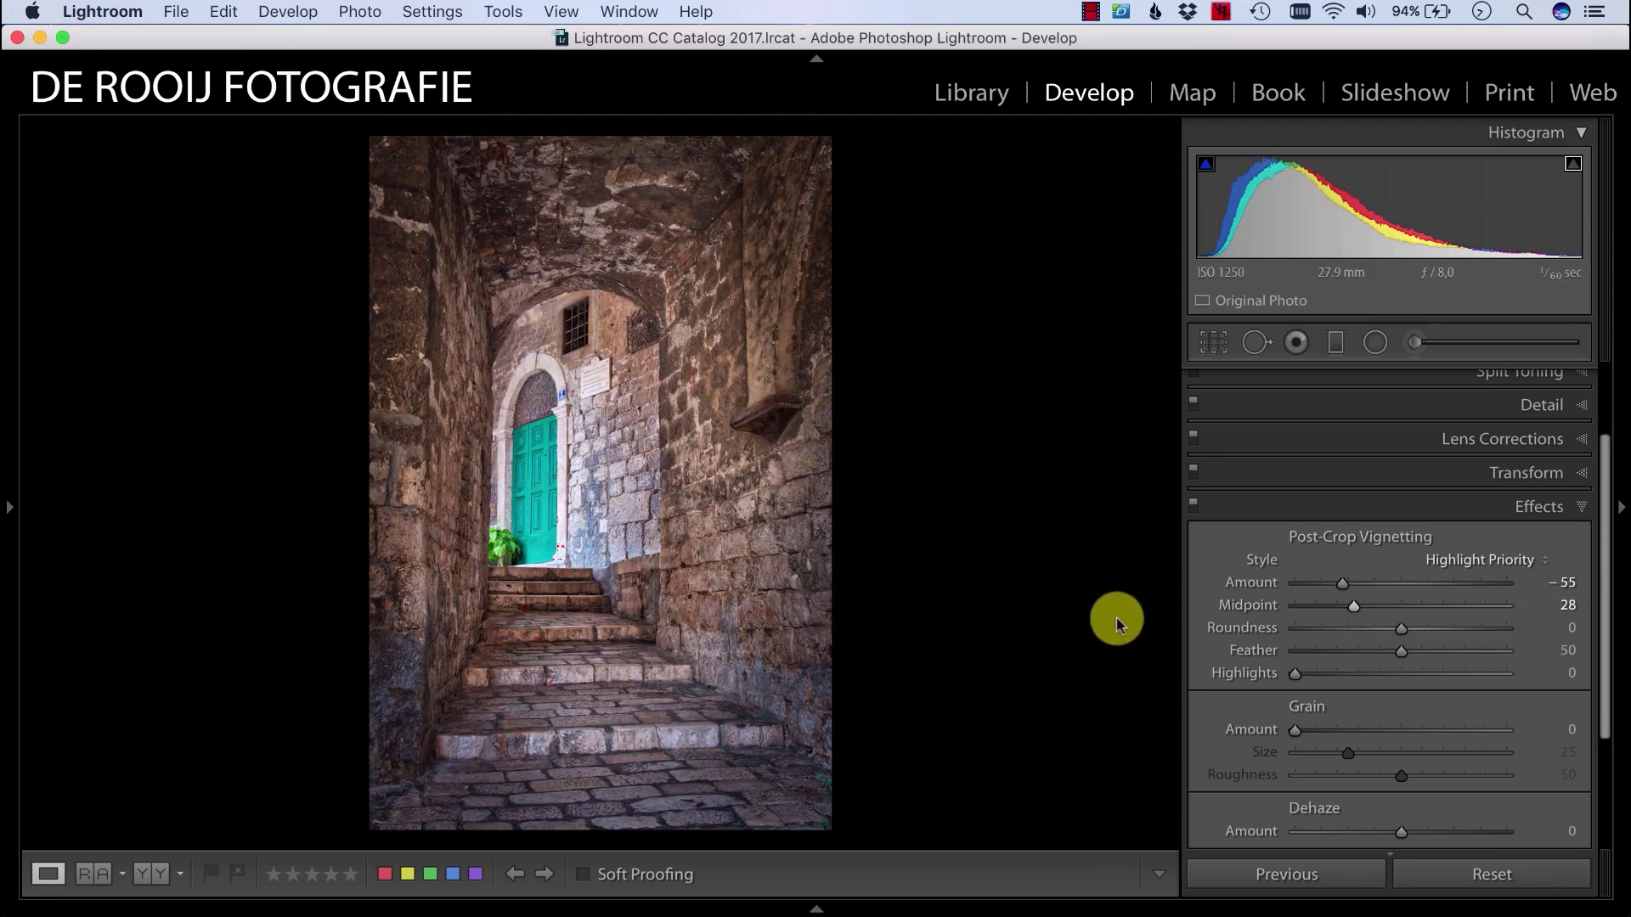
drag(1399, 630, 1417, 671)
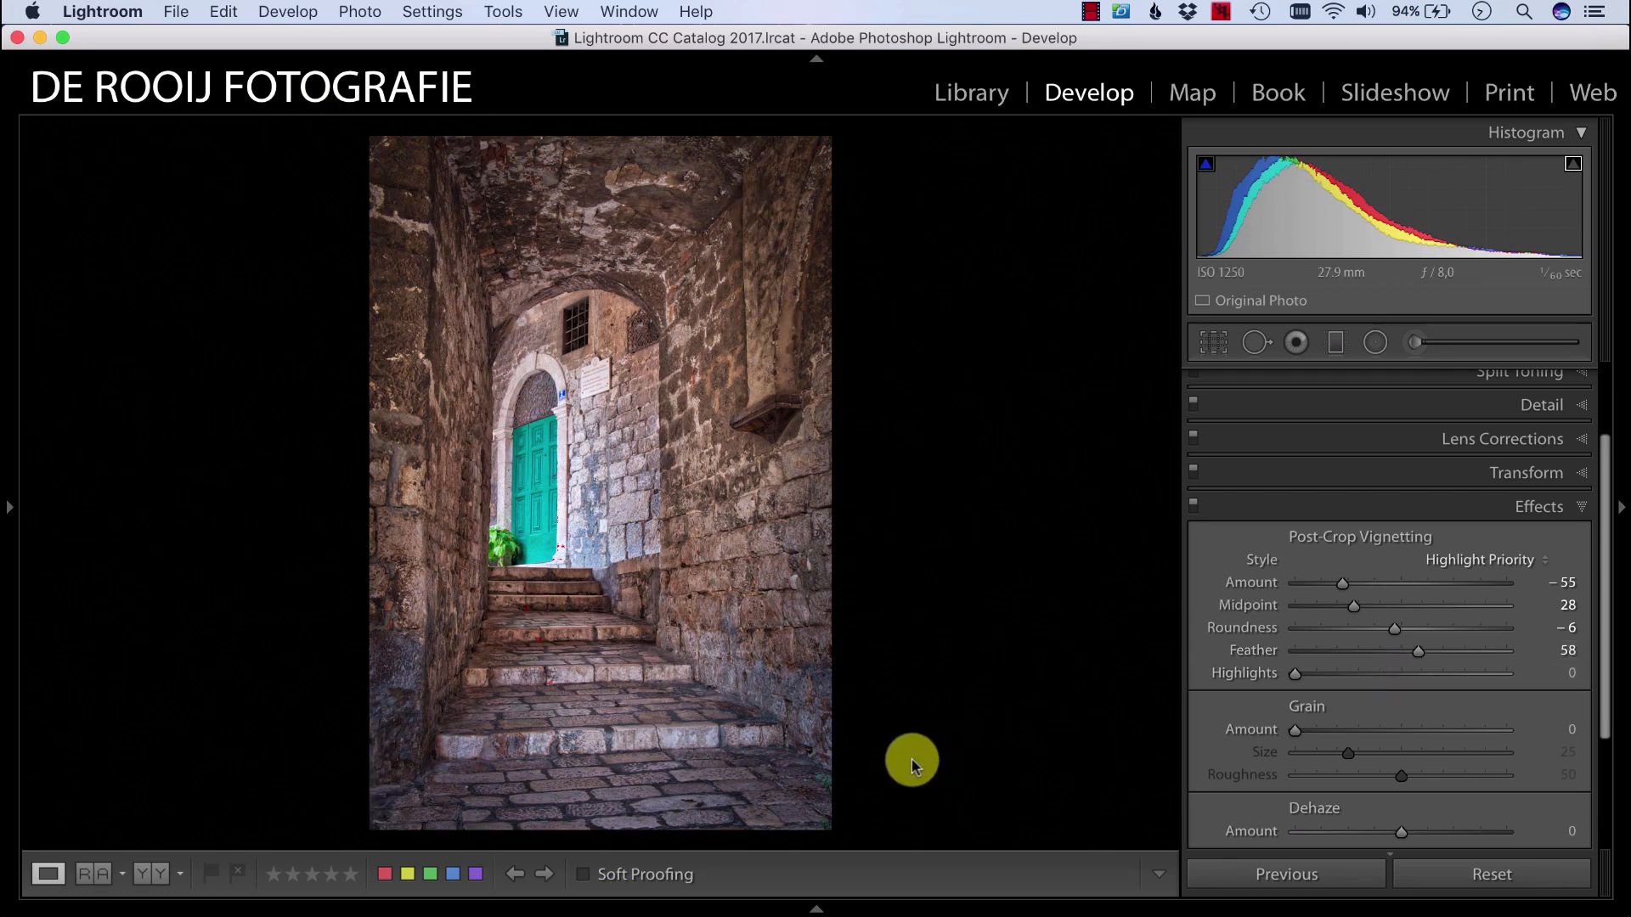
click(1416, 653)
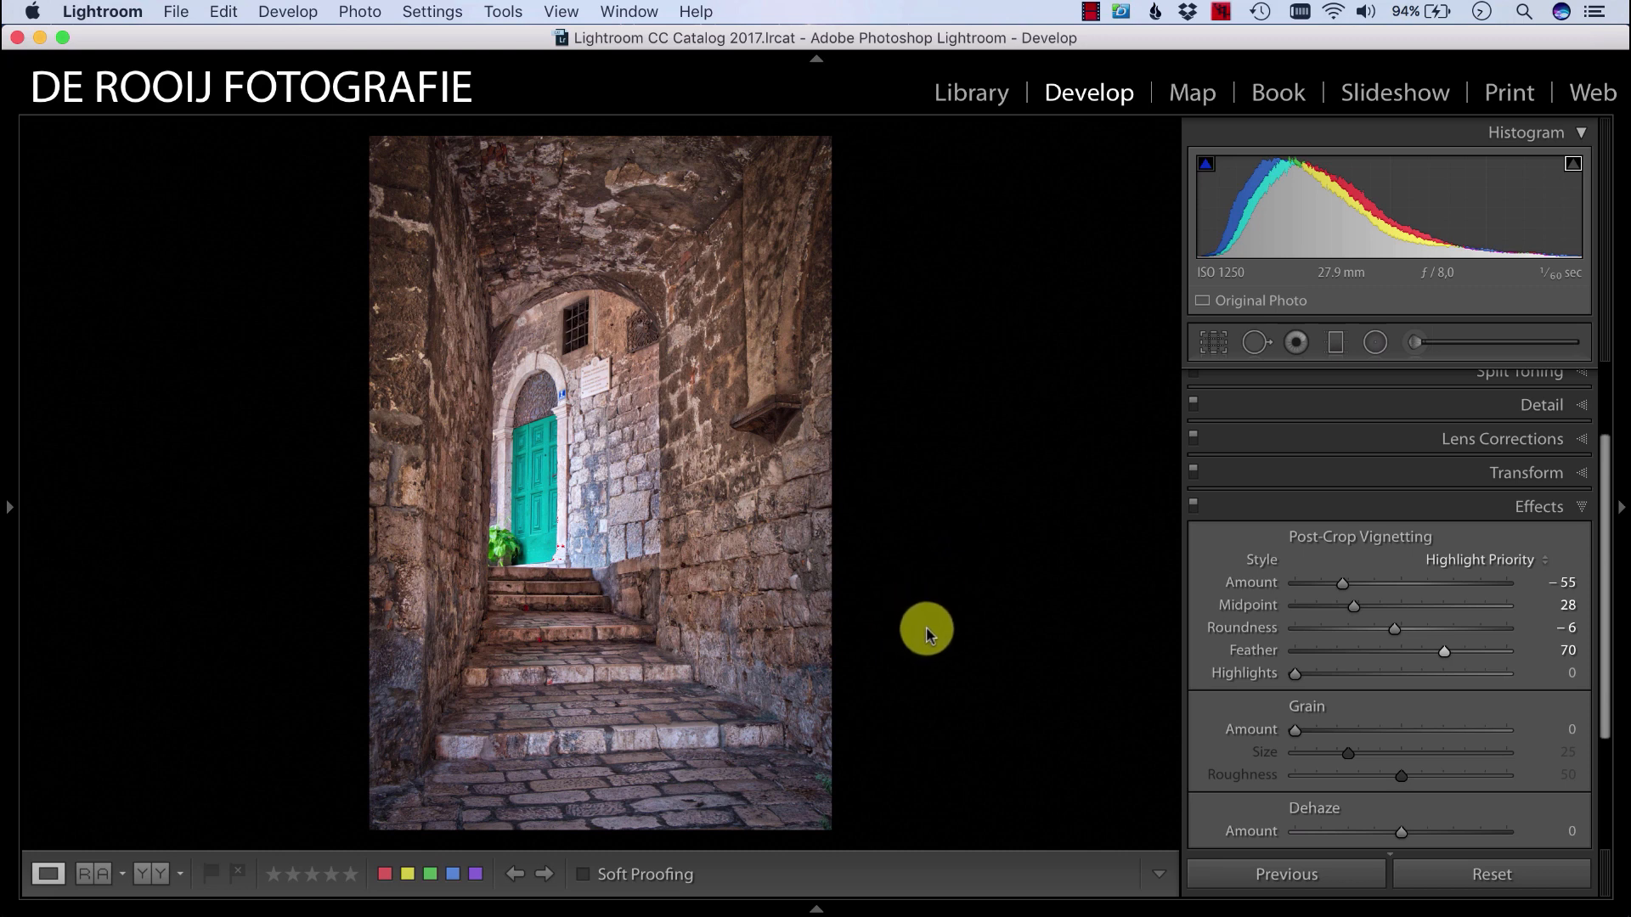
Step: Paint over the stone steps with the Adjustment Brush, using Temp 0 and Exposure 1.23, and delete the first trial stroke
click(1419, 341)
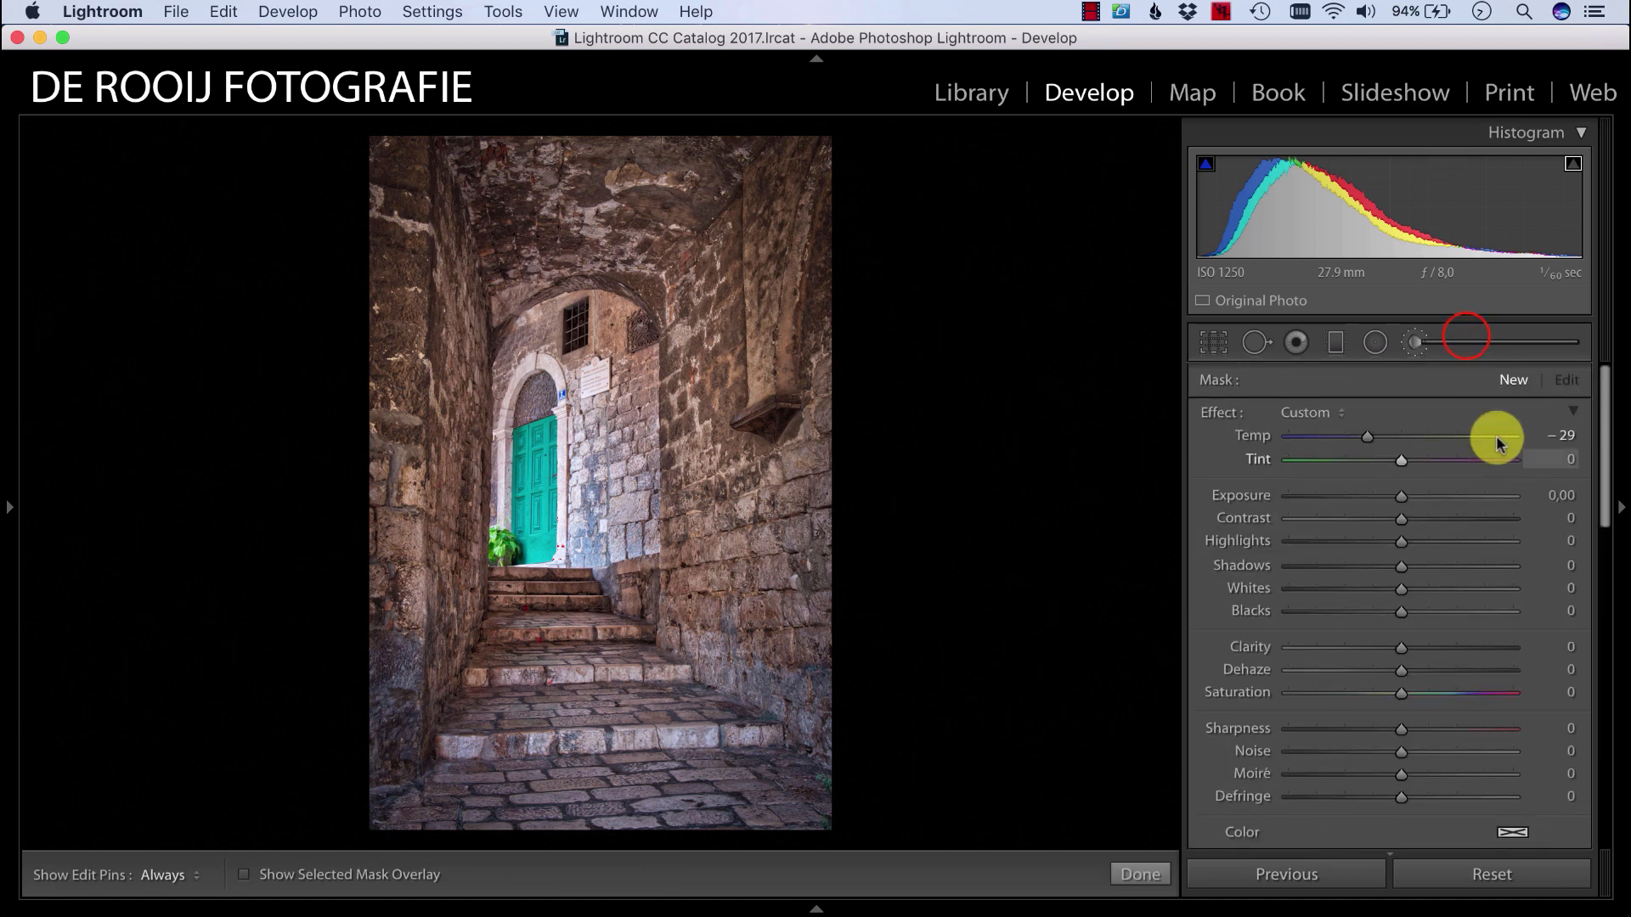
double_click(1369, 435)
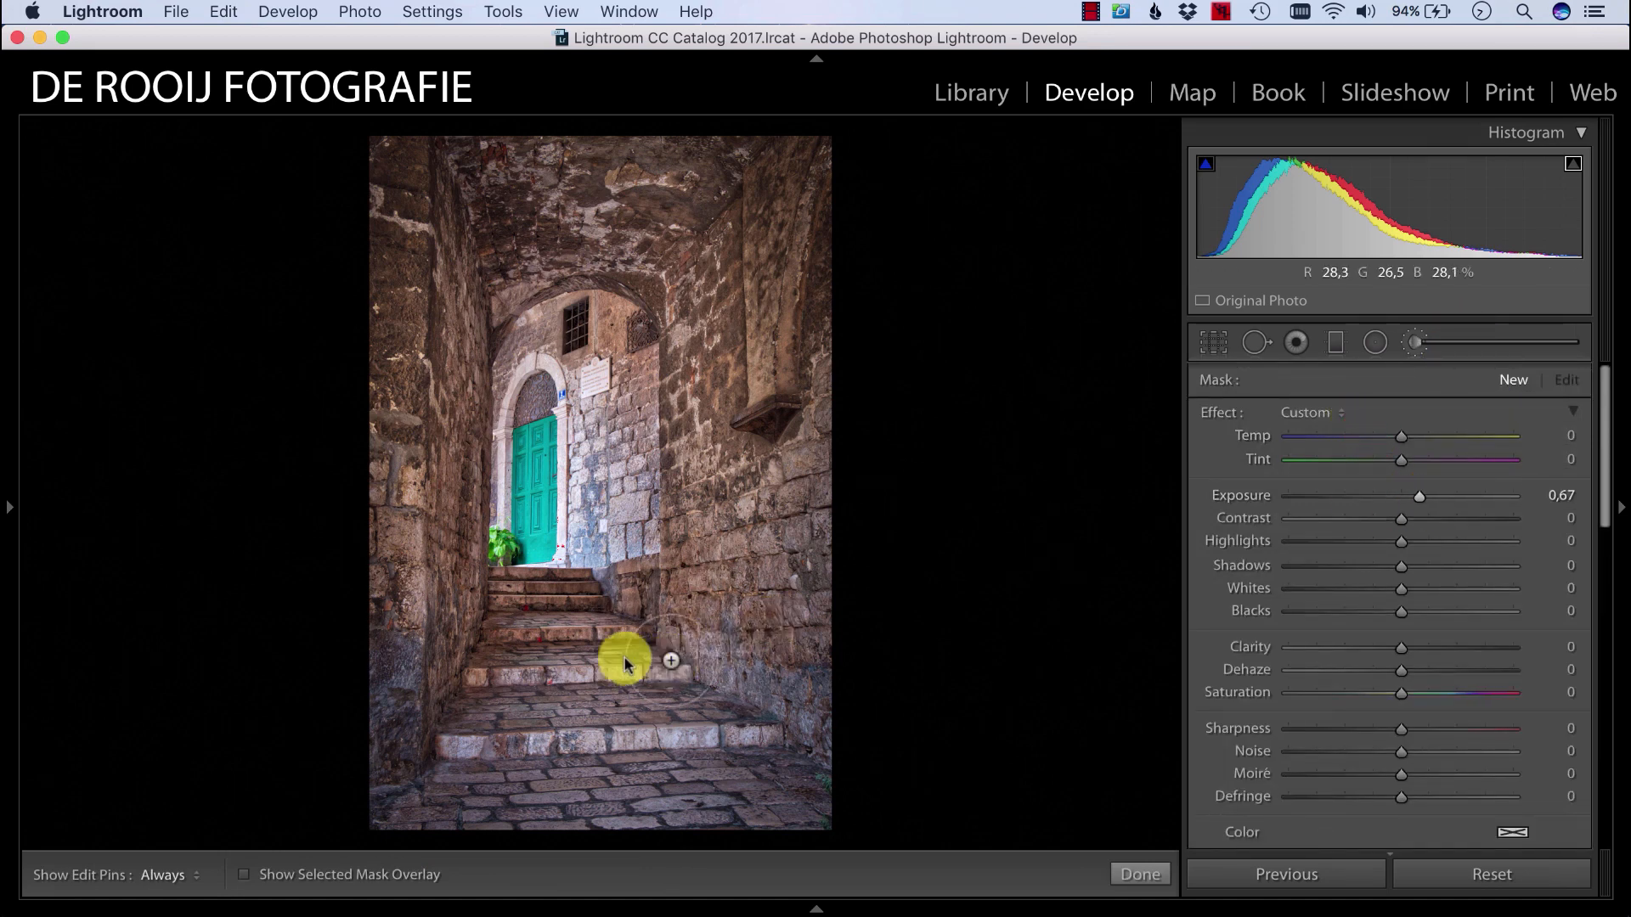
mouse_move(562, 604)
mouse_down()
mouse_move(804, 852)
mouse_move(574, 641)
mouse_move(701, 837)
mouse_move(545, 652)
mouse_move(589, 795)
mouse_move(558, 662)
mouse_move(510, 856)
mouse_move(550, 608)
mouse_move(775, 791)
mouse_move(541, 601)
mouse_up()
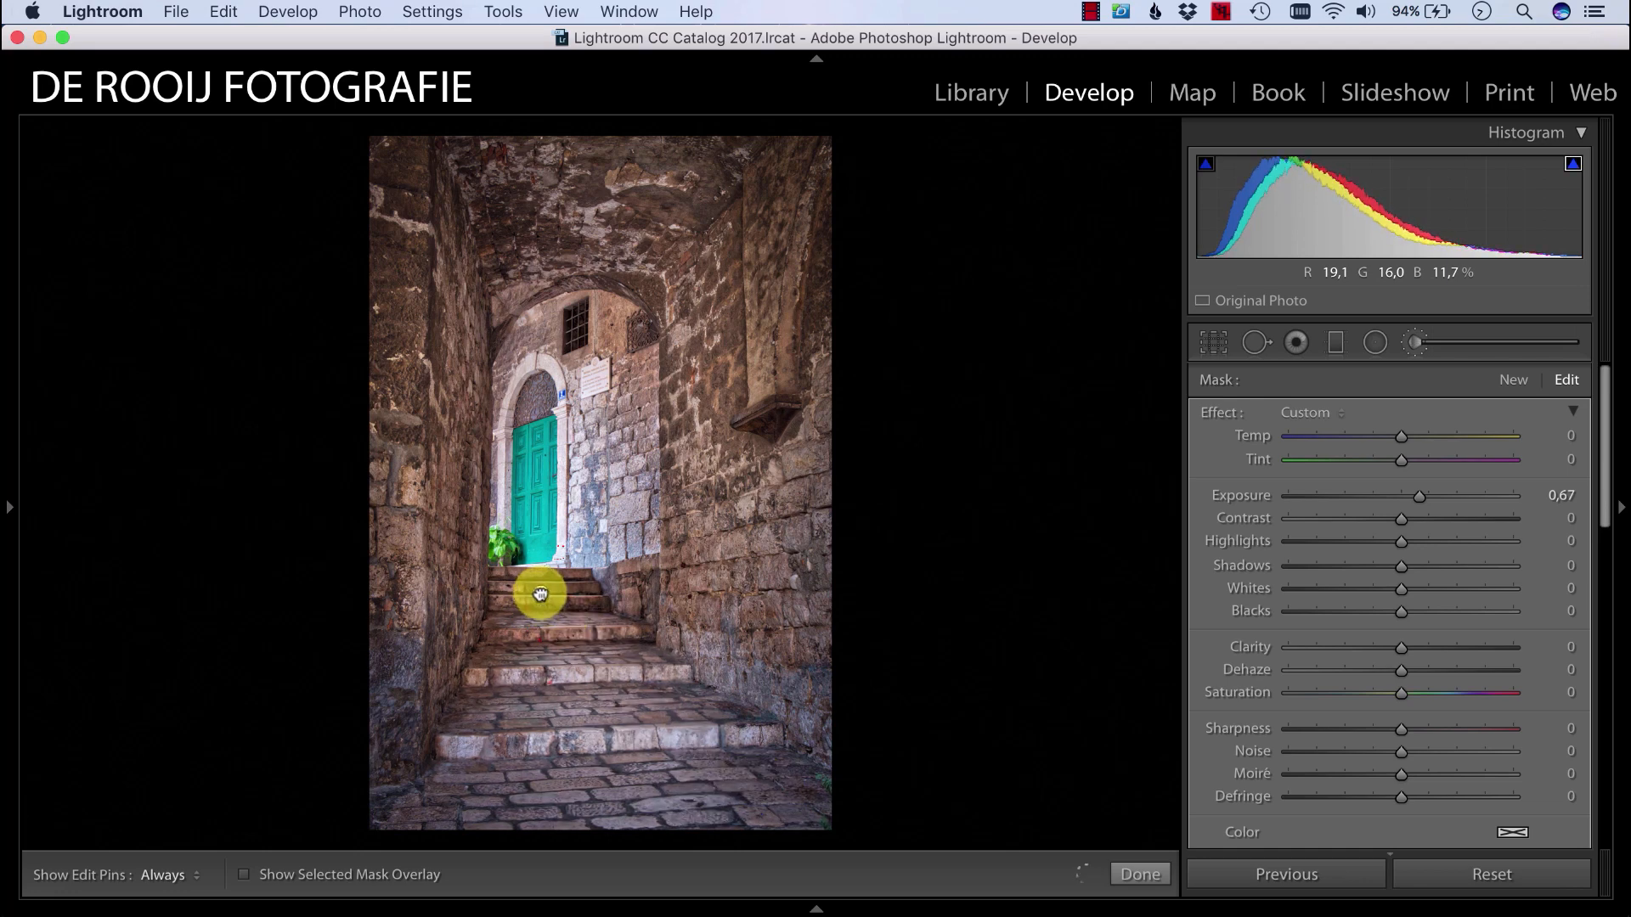
key(Delete)
mouse_move(562, 592)
mouse_down()
mouse_move(770, 826)
mouse_move(646, 724)
mouse_move(585, 645)
mouse_move(716, 784)
mouse_up()
mouse_move(721, 786)
mouse_down()
mouse_move(502, 800)
mouse_move(531, 587)
mouse_move(589, 680)
mouse_move(600, 753)
mouse_move(571, 708)
mouse_move(555, 615)
mouse_move(579, 616)
mouse_move(781, 806)
mouse_move(550, 796)
mouse_move(493, 754)
mouse_move(541, 654)
mouse_move(530, 610)
mouse_move(593, 658)
mouse_up()
key(h)
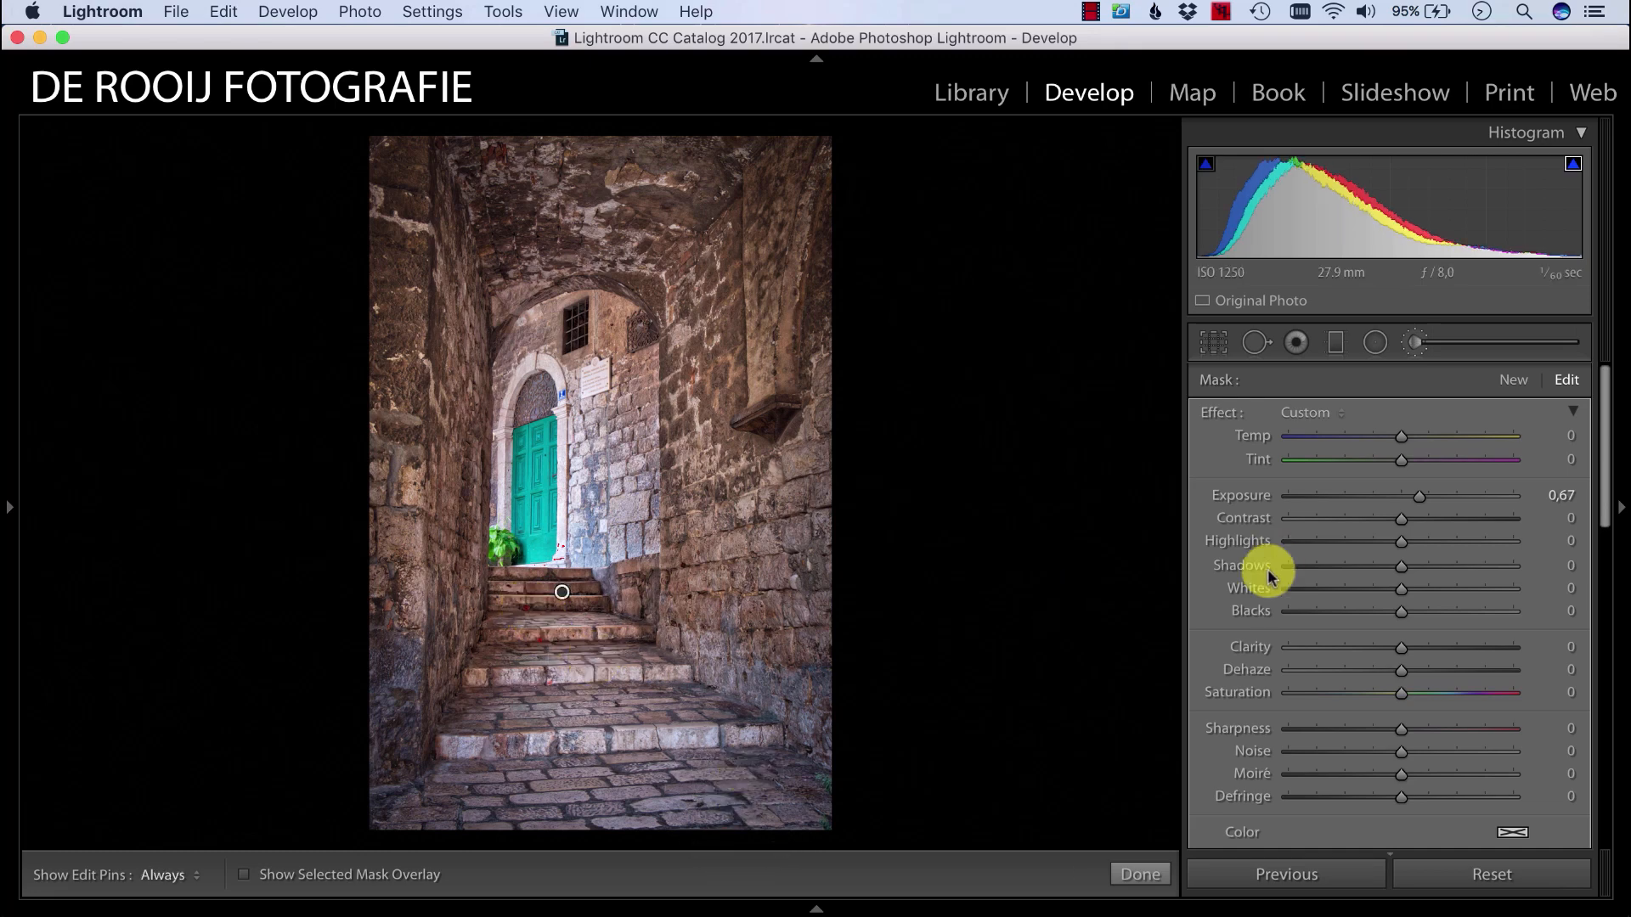
drag(1416, 501, 1431, 500)
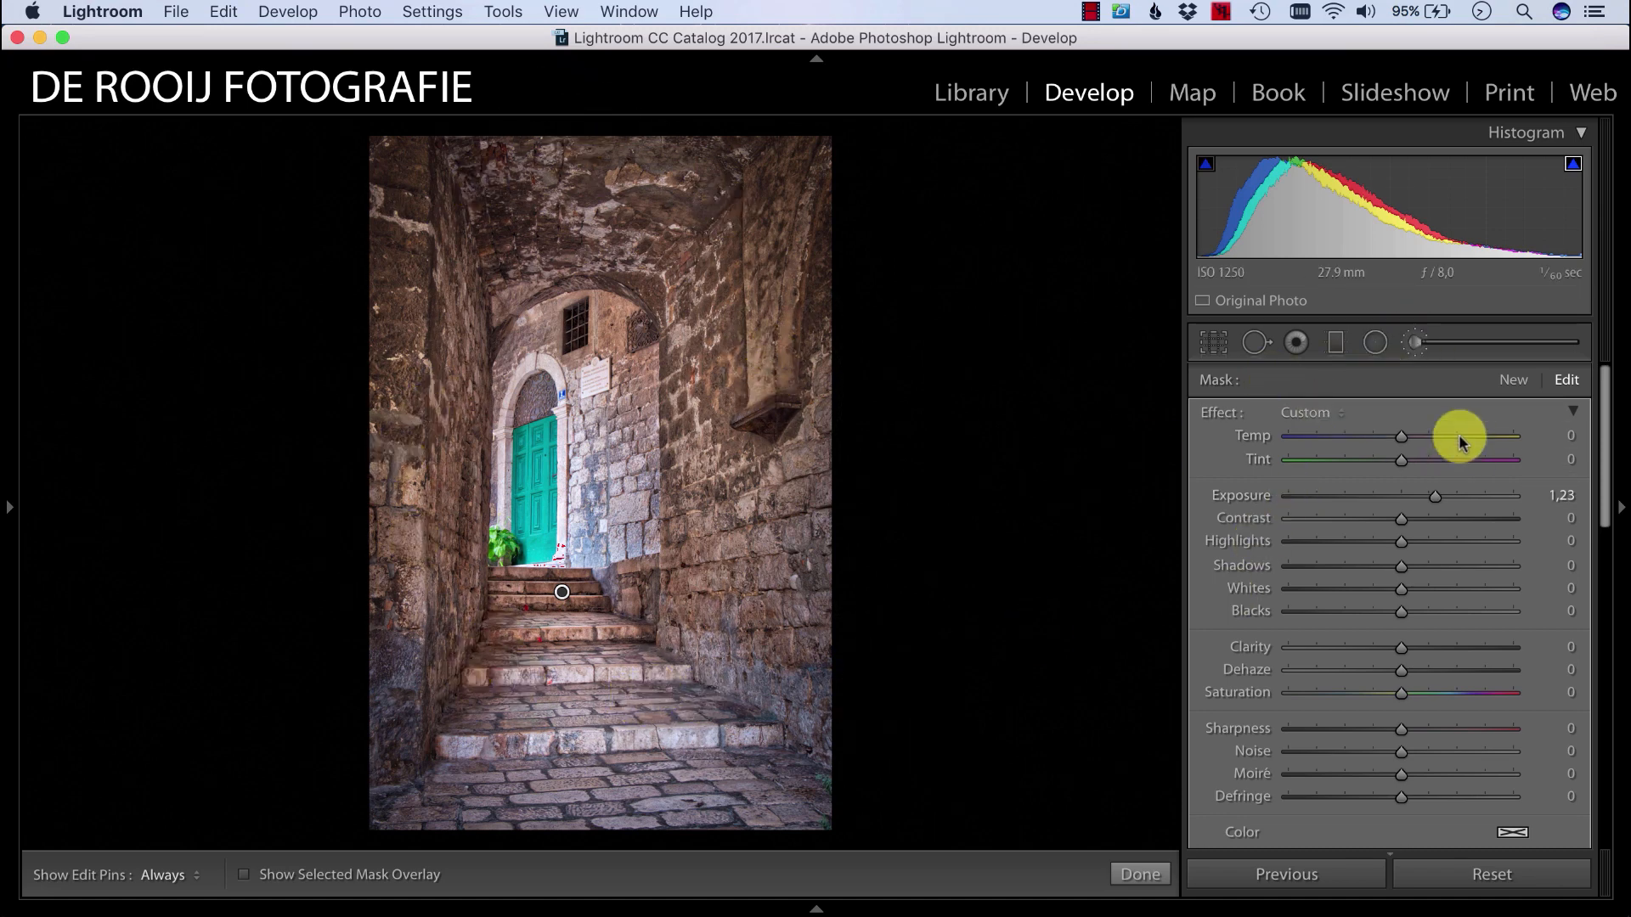
click(1421, 347)
Step: Draw an upright elliptical Radial Filter with Exposure 0.49 over the protruding stone pillar on the upper right wall
click(1373, 343)
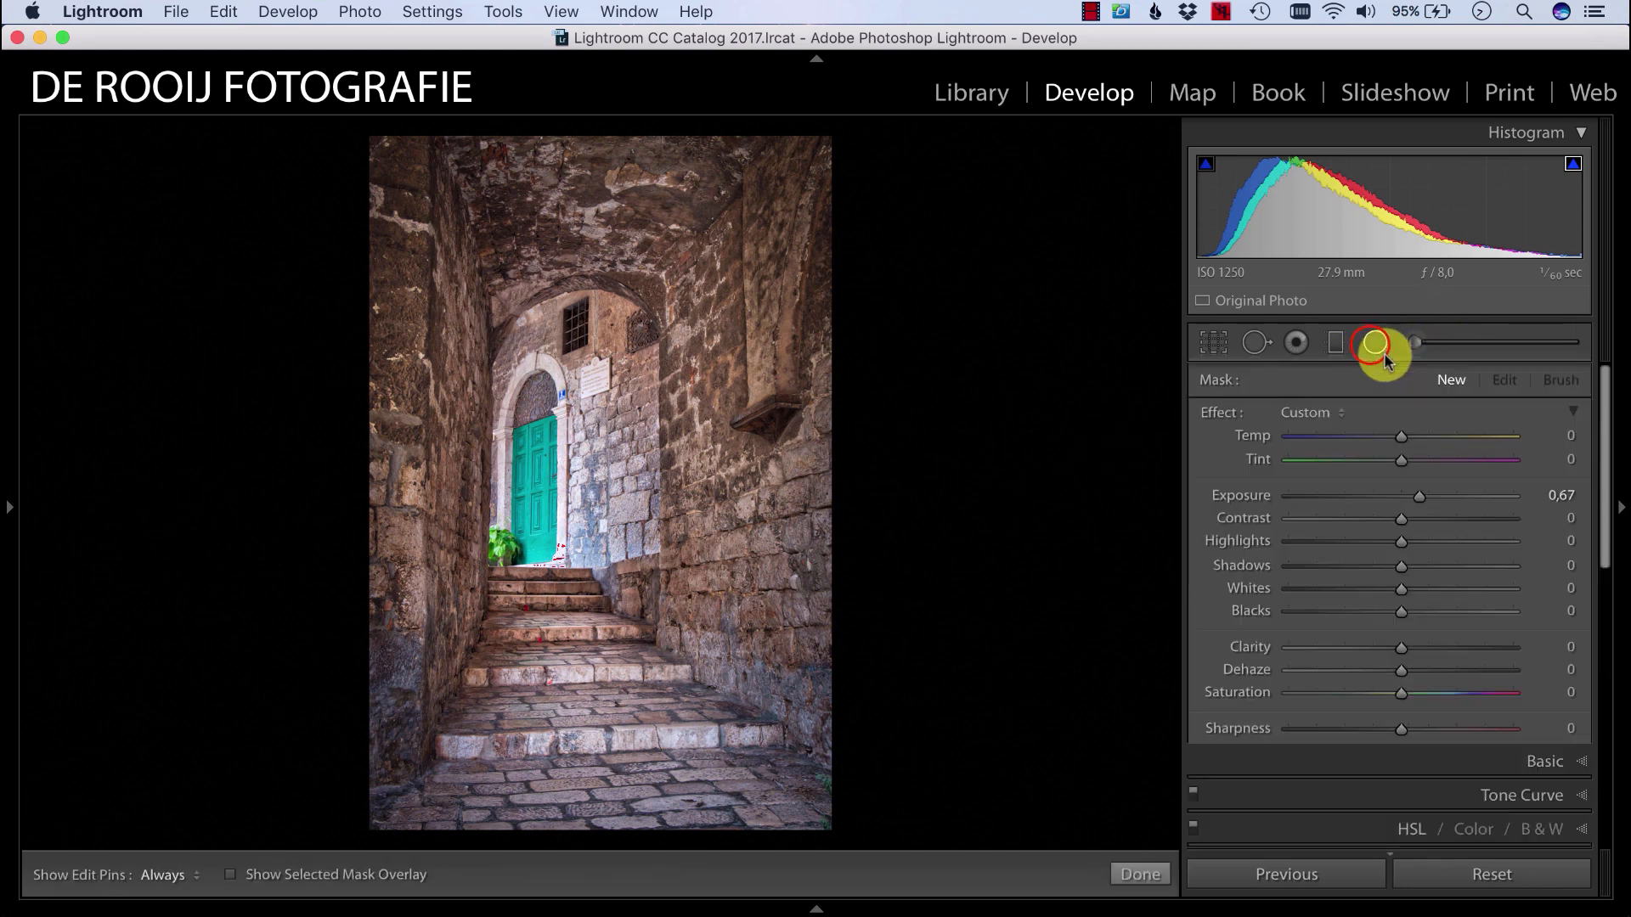
drag(1420, 497, 1414, 498)
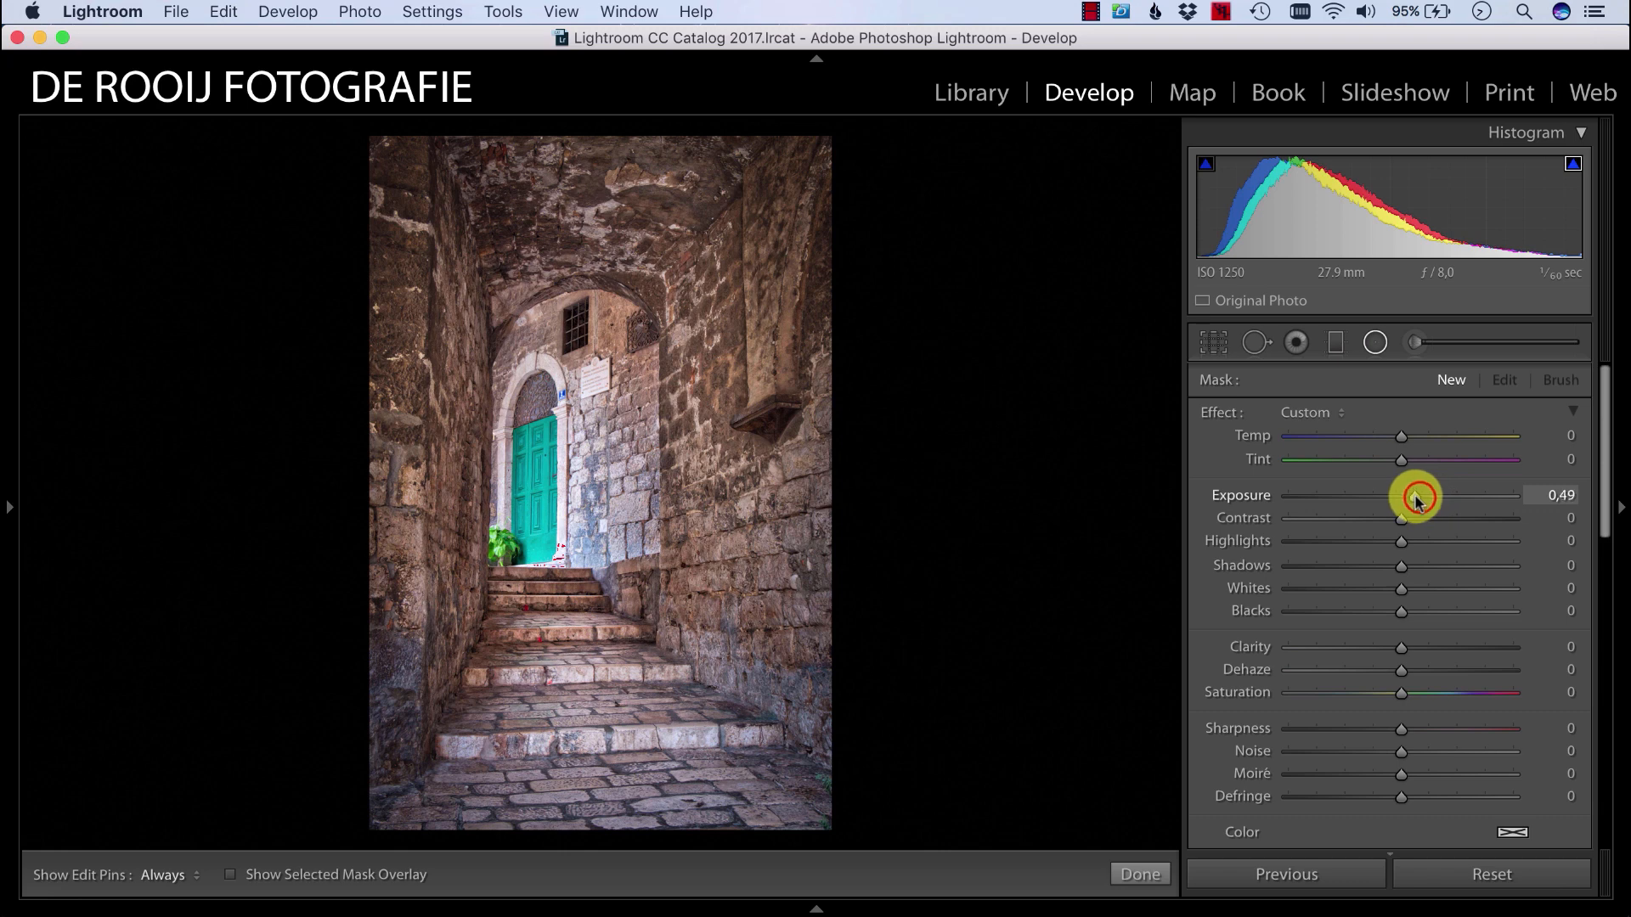
drag(755, 389, 752, 441)
drag(702, 315, 765, 325)
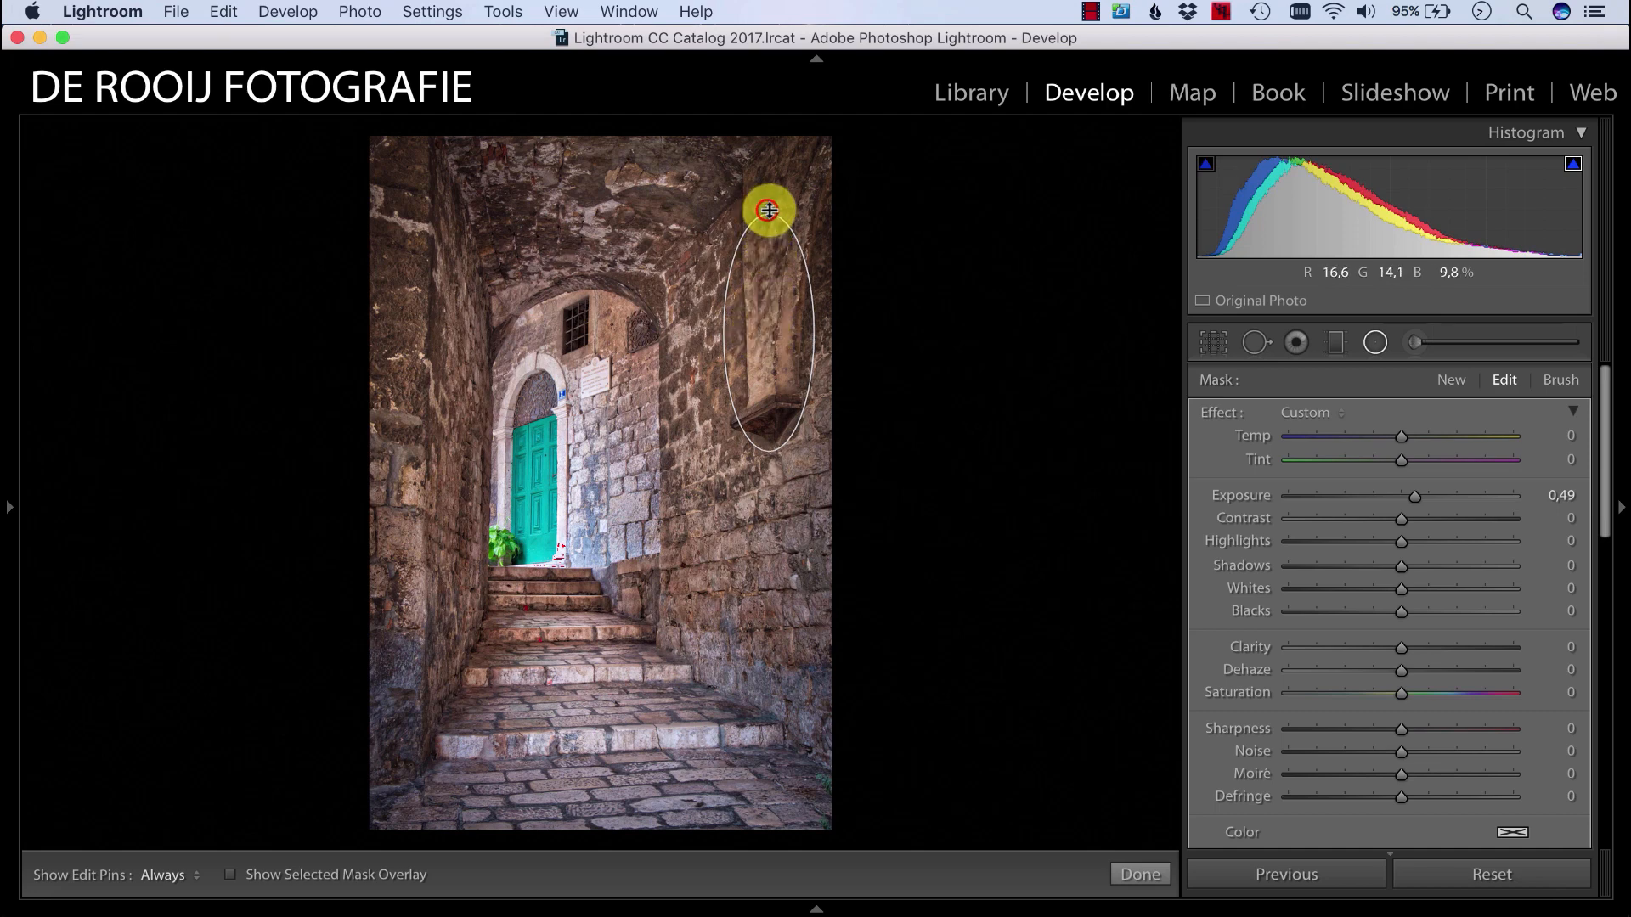
Step: Duplicate the pillar's radial filter and place the copy on the lower part of the right wall
drag(765, 334, 782, 525)
right_click(765, 323)
click(784, 332)
Step: Duplicate the lower right wall's radial filter, place the copy on the lower left wall, and rotate it upright
drag(739, 612, 393, 627)
right_click(789, 594)
click(816, 604)
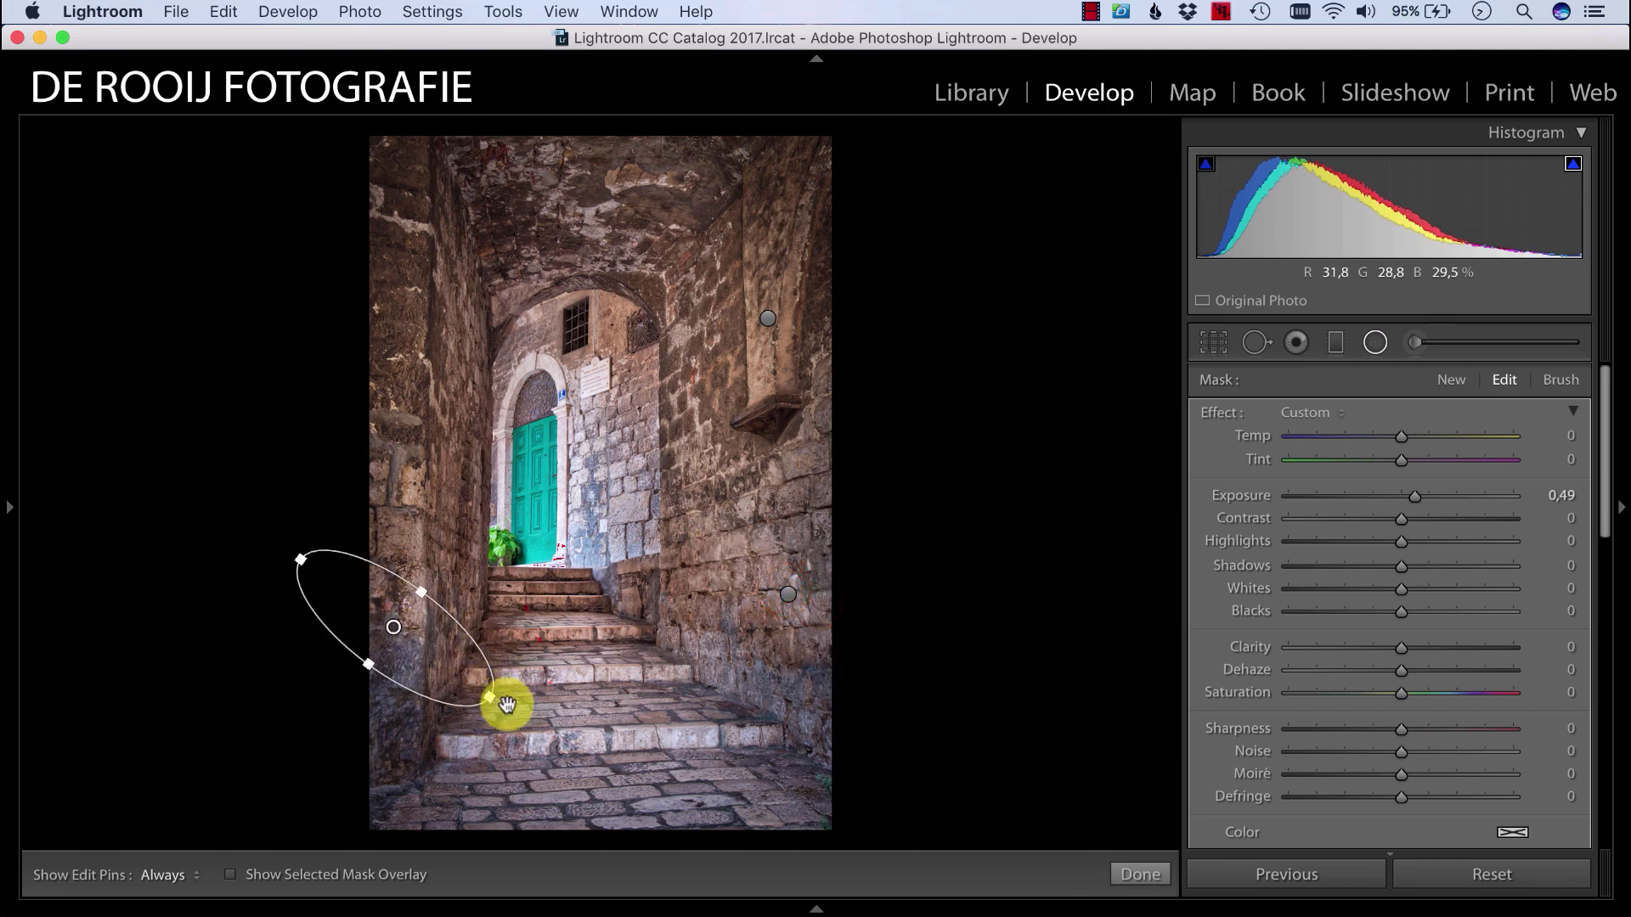
drag(507, 705, 393, 753)
Step: Duplicate the lower left wall's radial filter, place the copy on the upper left wall, and tilt it slightly
drag(393, 626, 436, 277)
right_click(395, 696)
click(406, 704)
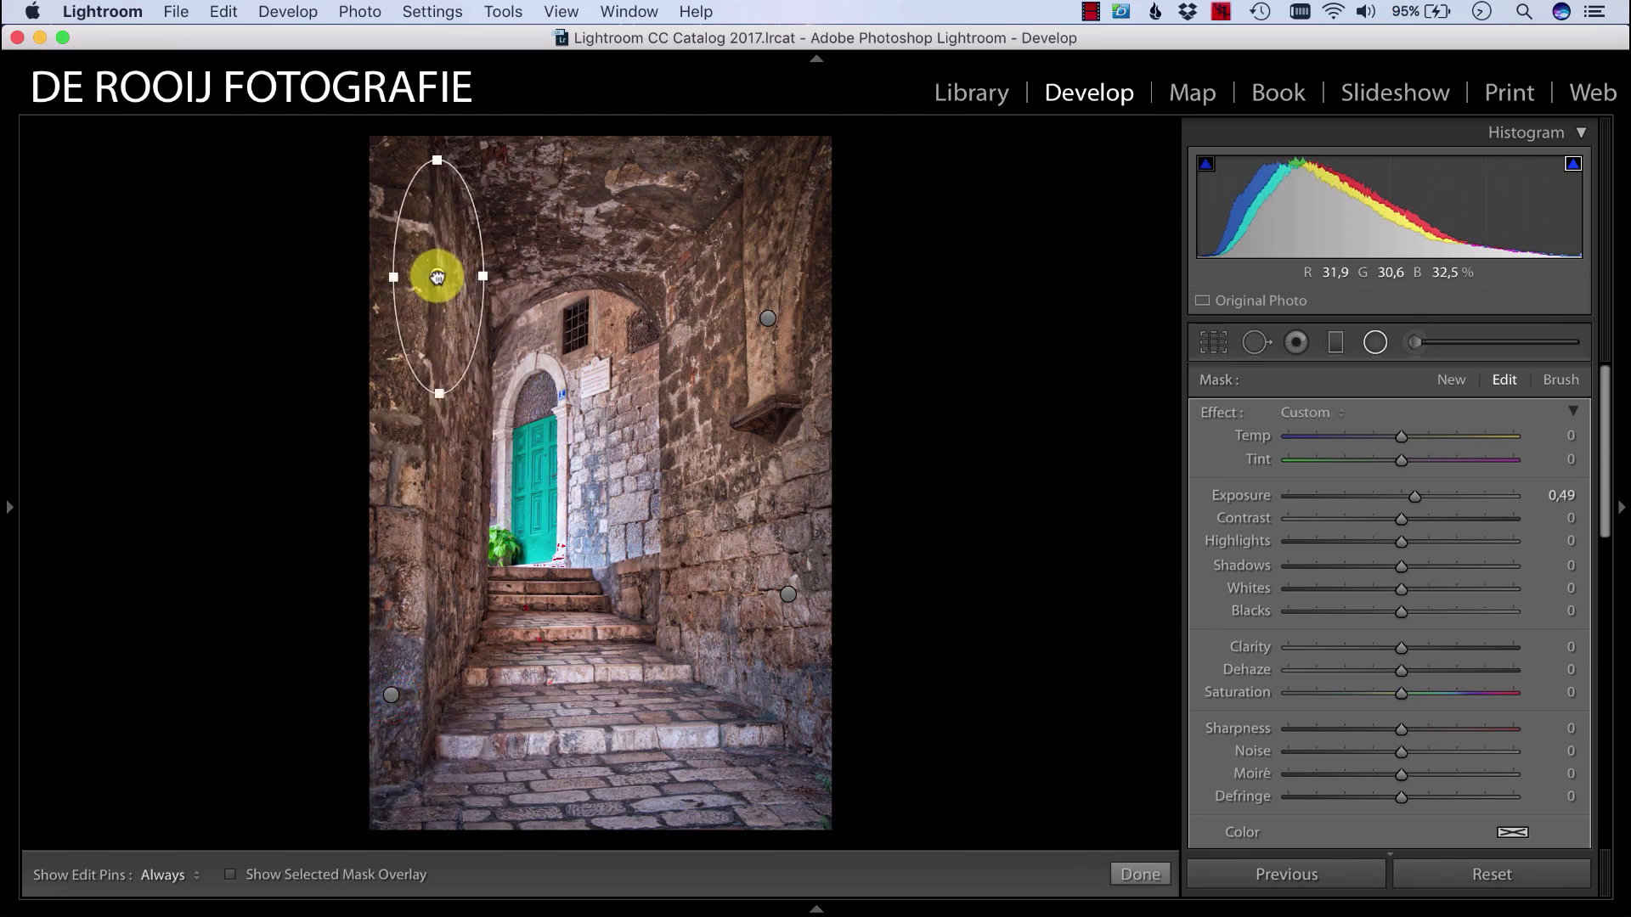
drag(489, 367, 500, 351)
Step: Duplicate the upper left wall's radial filter, move the copy to the vaulted ceiling, and rotate it to lie horizontally
drag(446, 271, 608, 260)
right_click(444, 262)
click(440, 259)
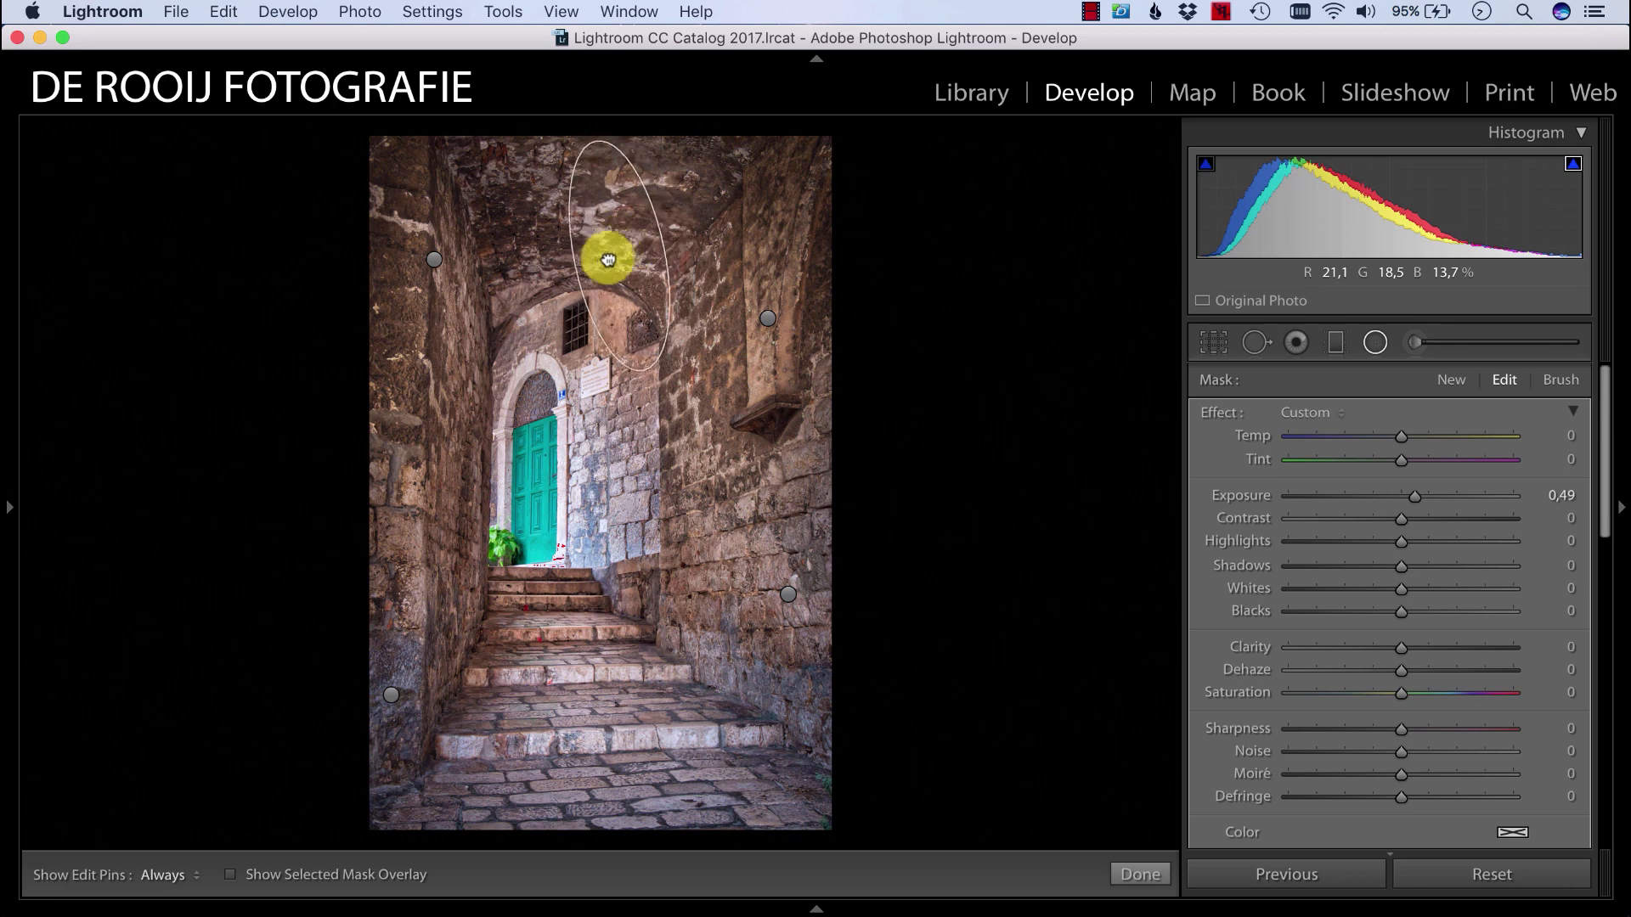
drag(640, 395, 708, 250)
drag(603, 216, 599, 205)
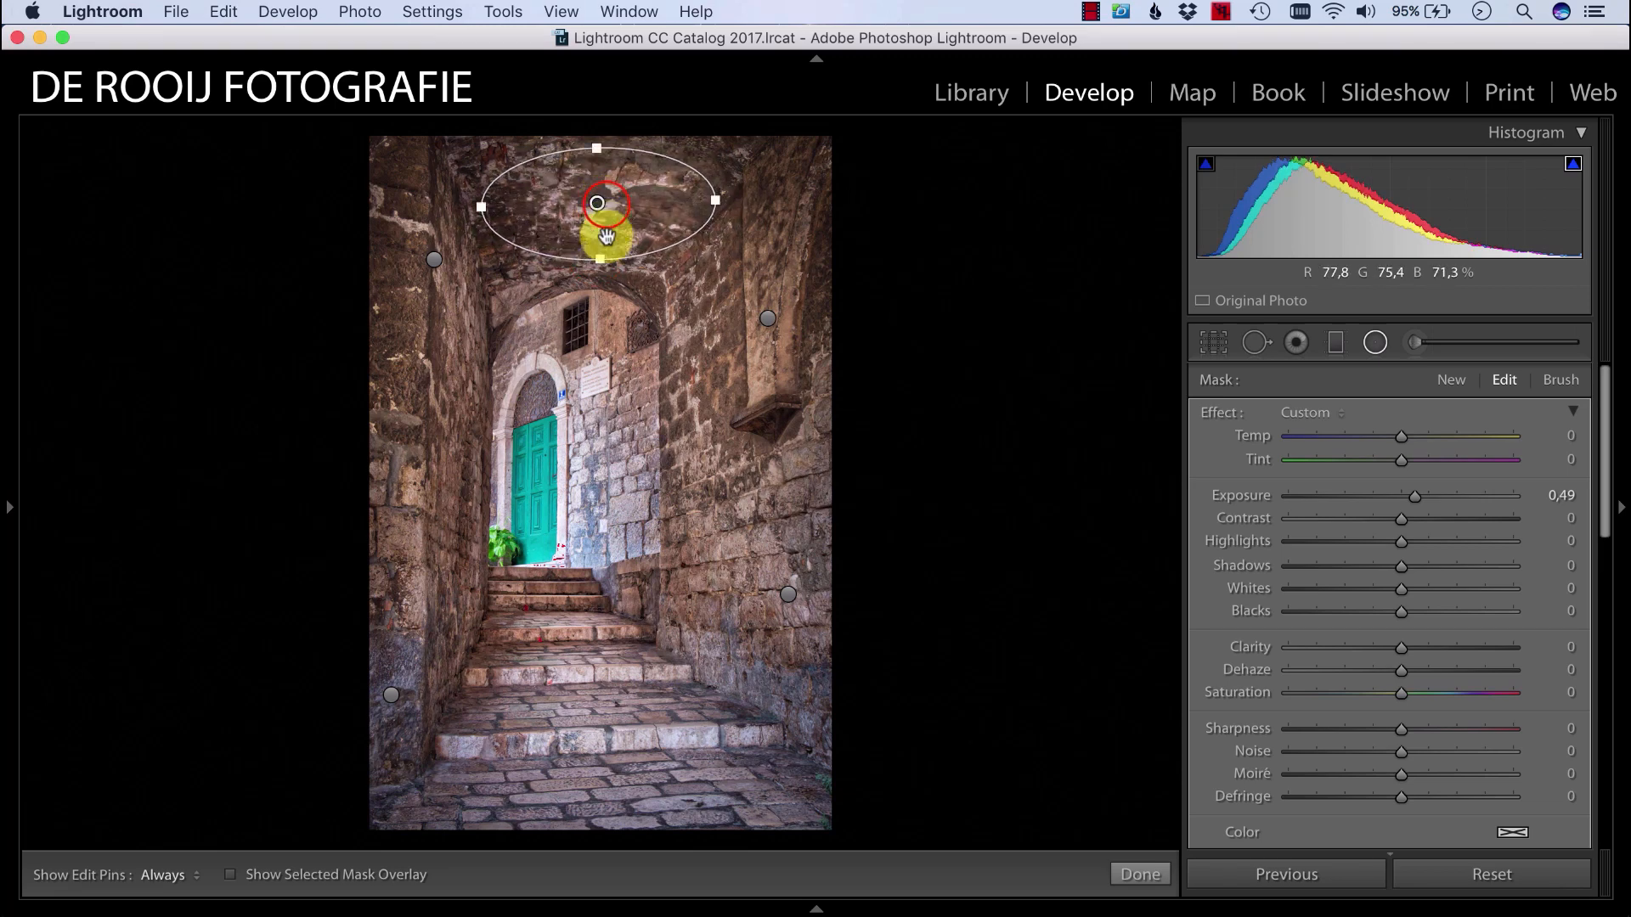
Step: Duplicate the upper left wall's radial filter, place the copy on the wall beside the door arch, and shrink and tilt it to fit
click(432, 260)
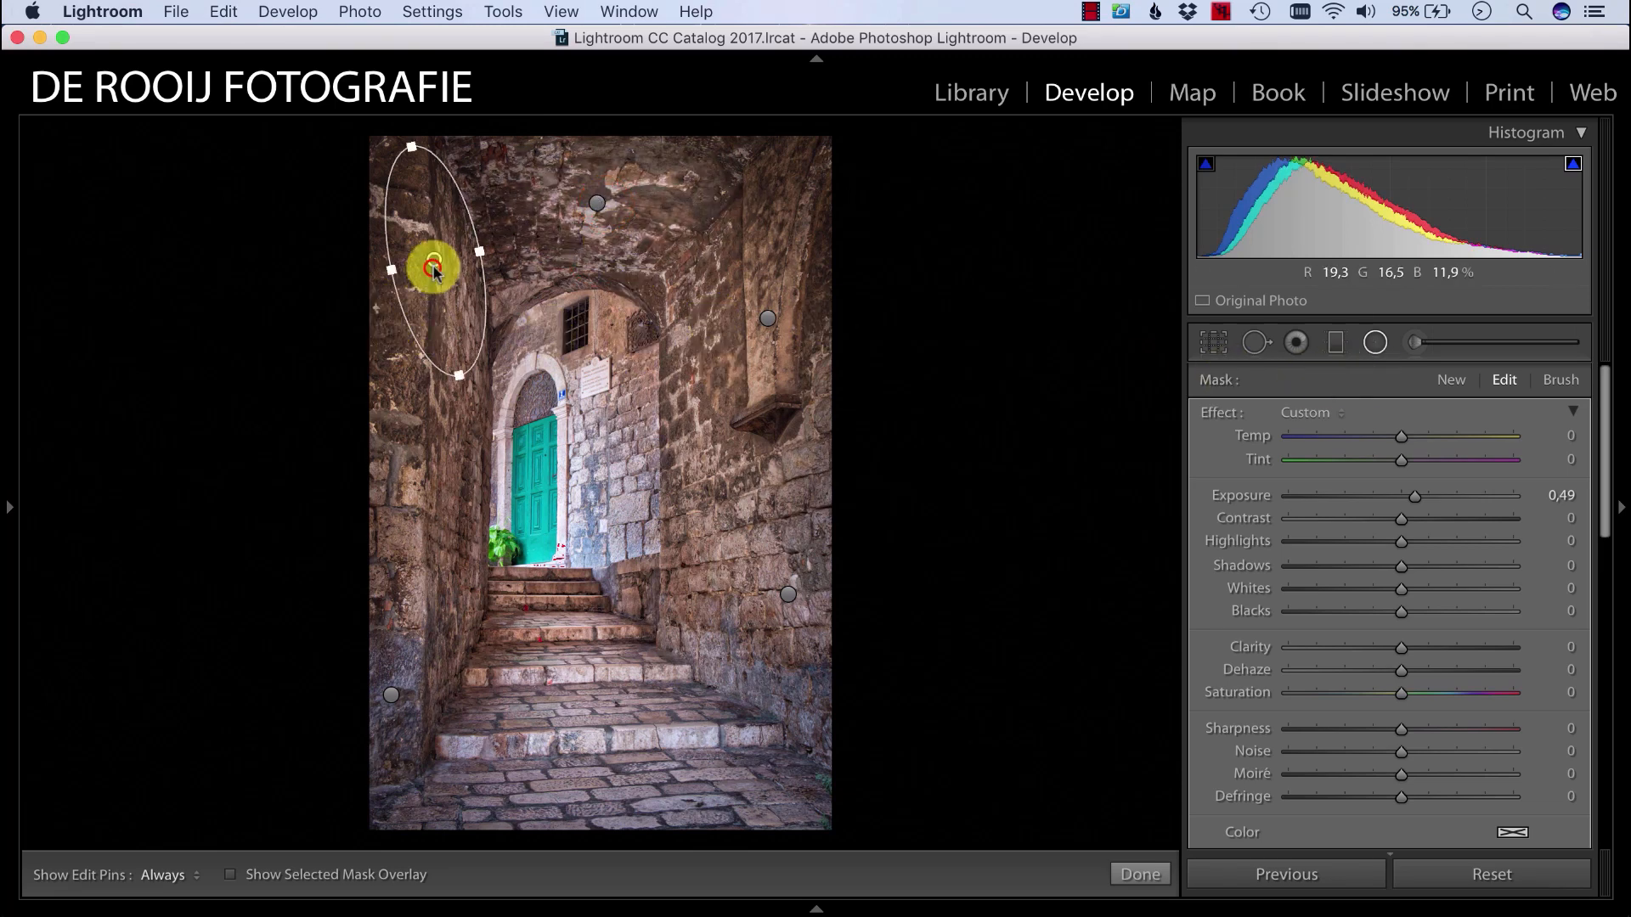
right_click(431, 263)
click(432, 261)
drag(432, 262, 584, 375)
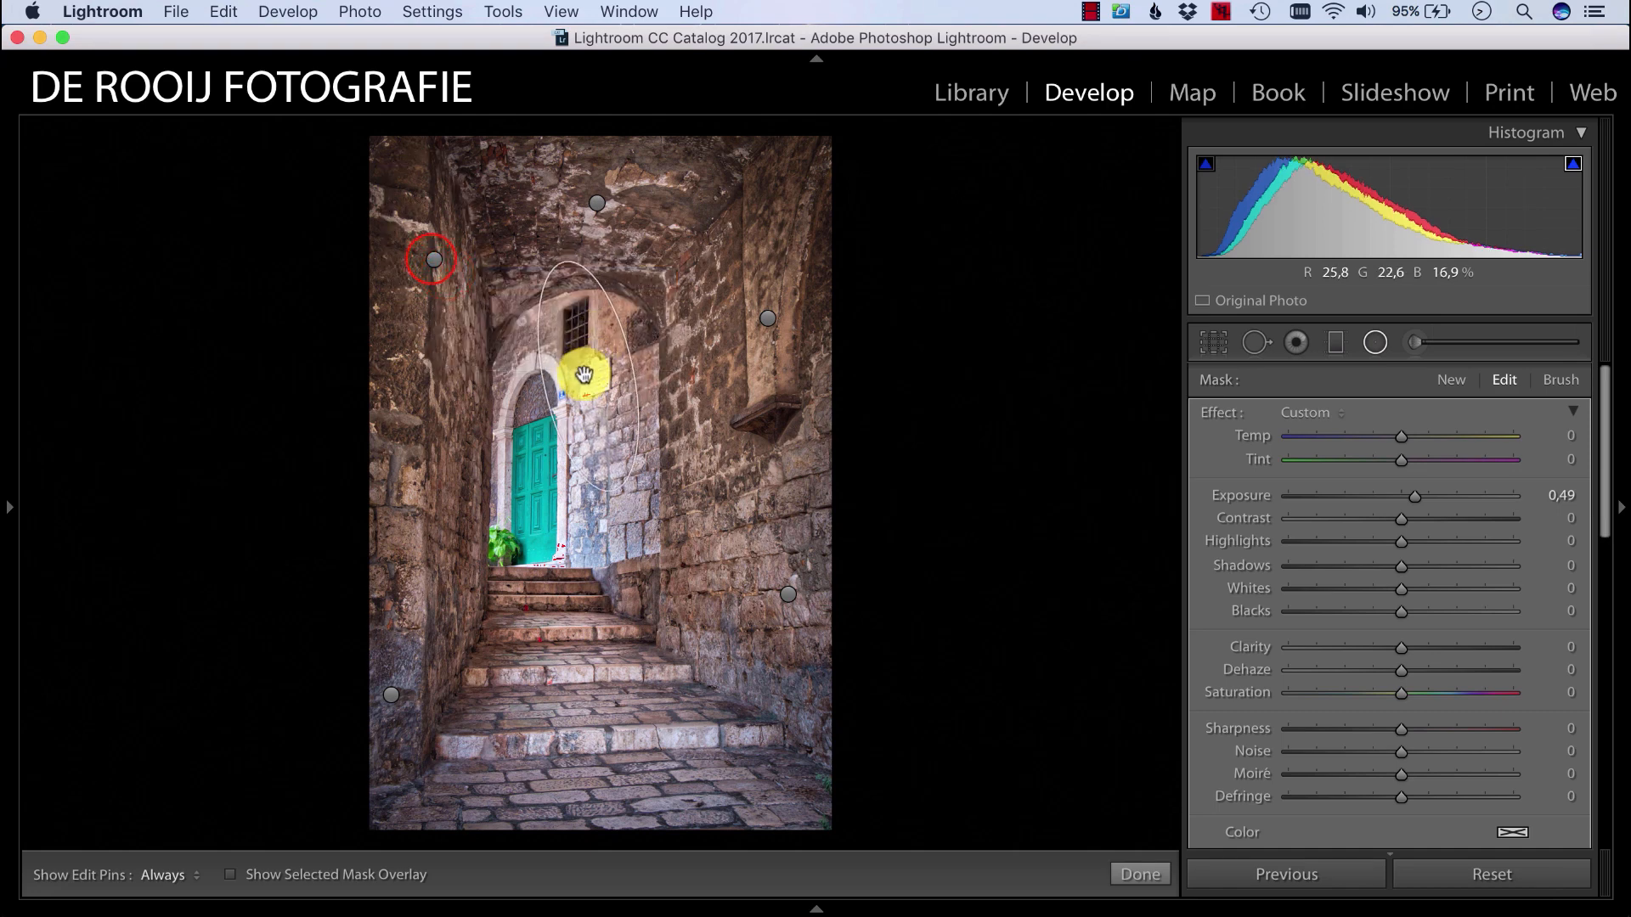
drag(615, 486, 616, 475)
drag(629, 368, 565, 388)
drag(606, 454, 565, 315)
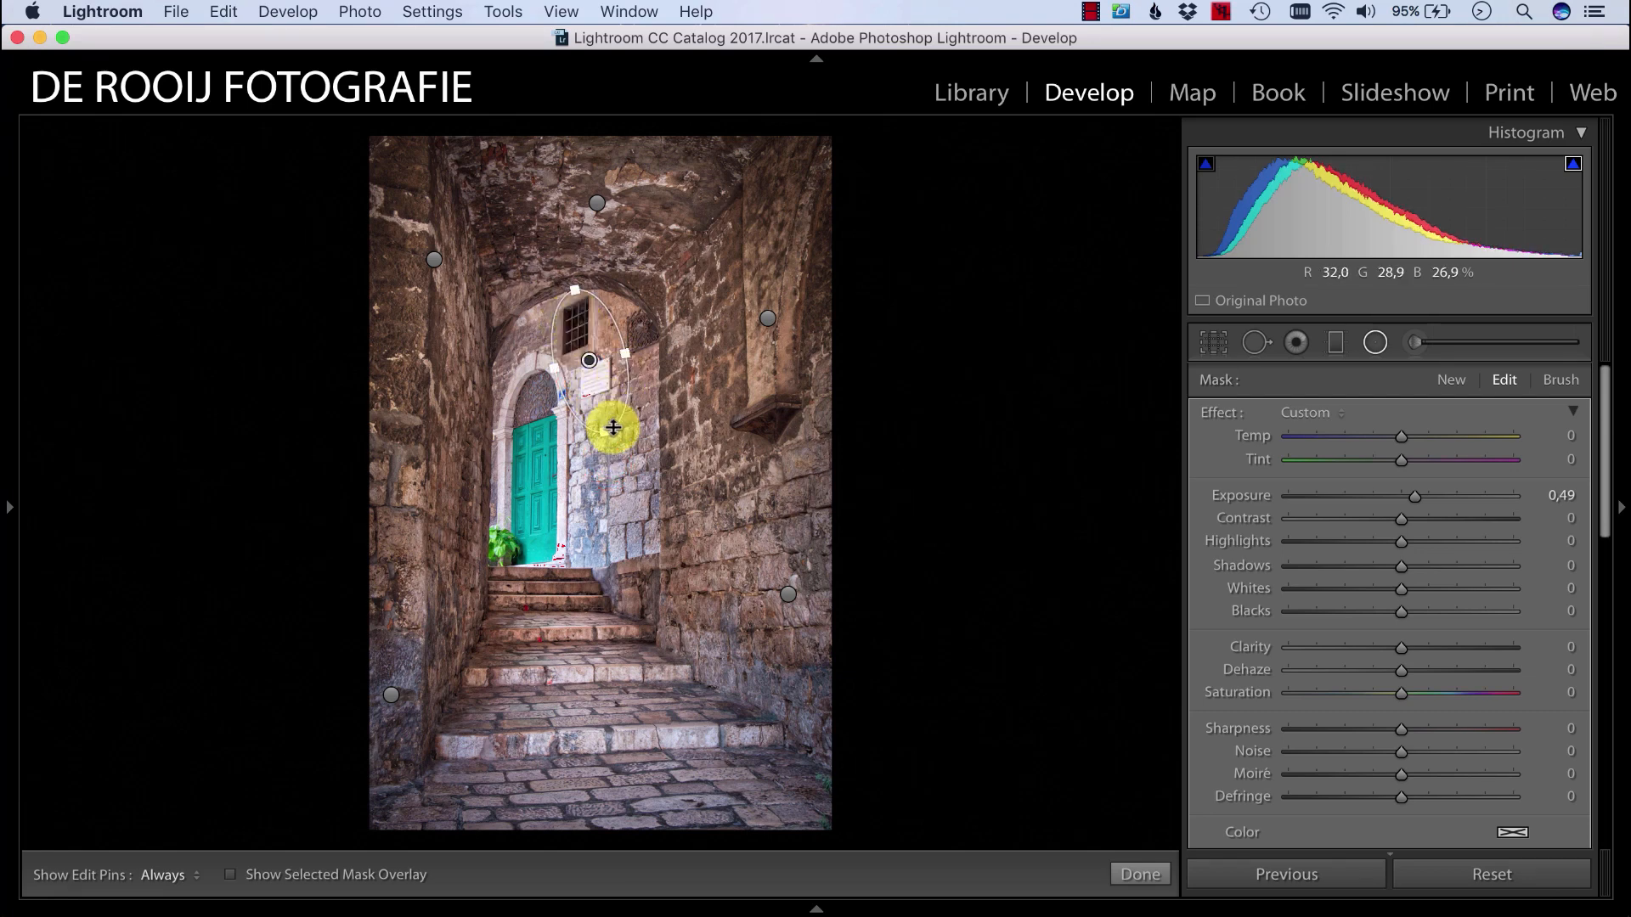
drag(619, 443, 630, 439)
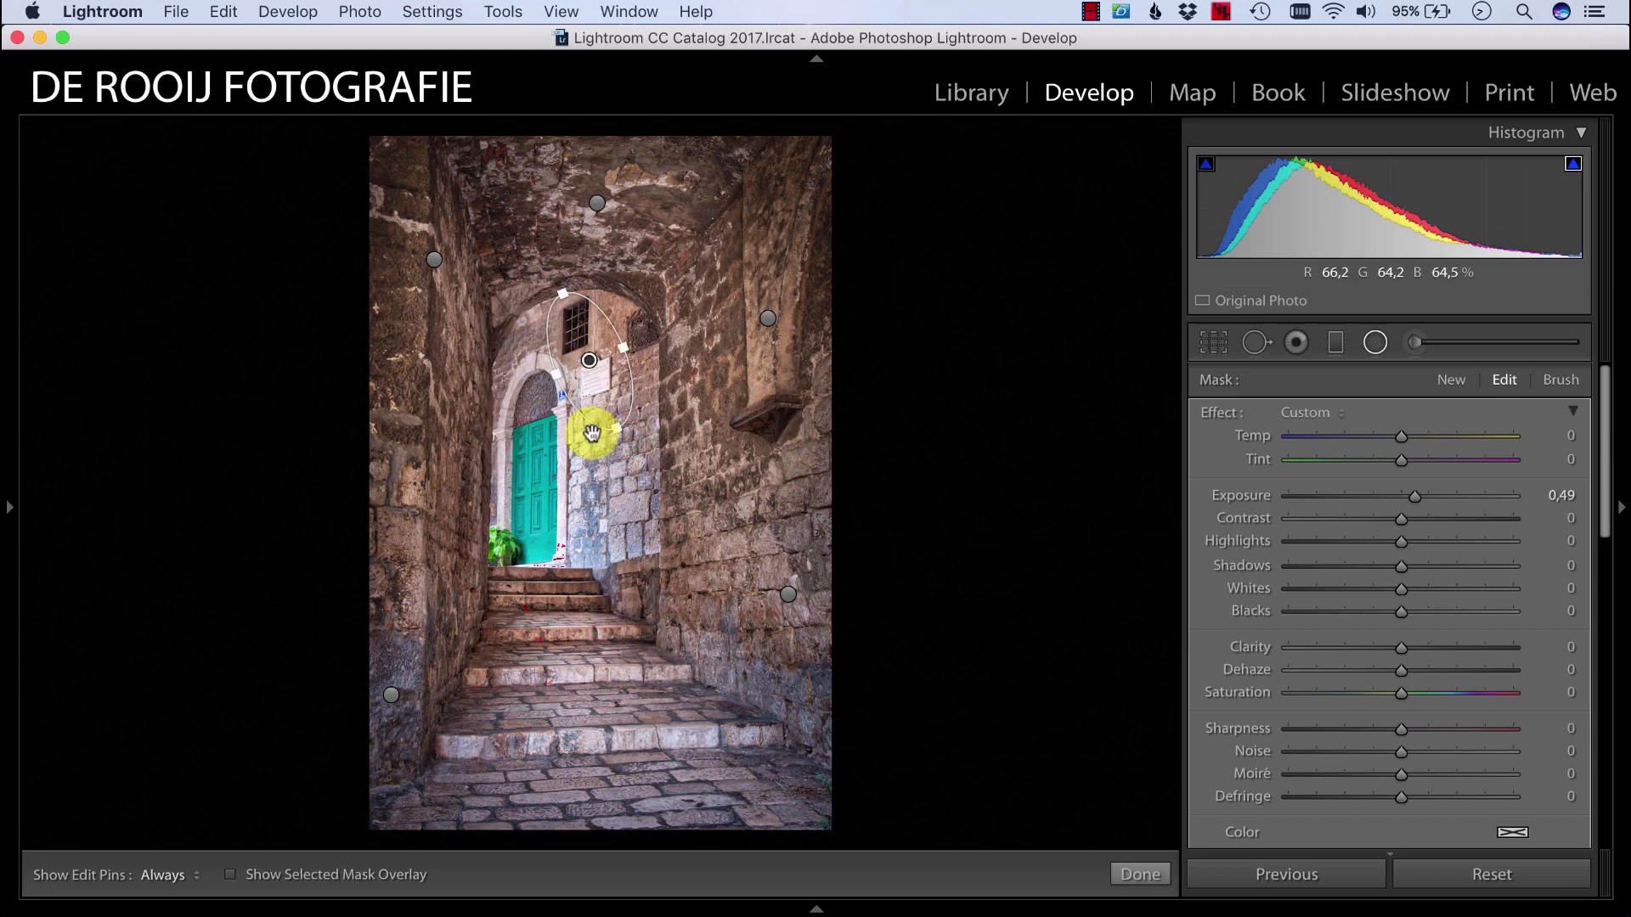
Step: Brush an adjustment with exposure 0.49 over the lower stone steps of the alley
click(1436, 341)
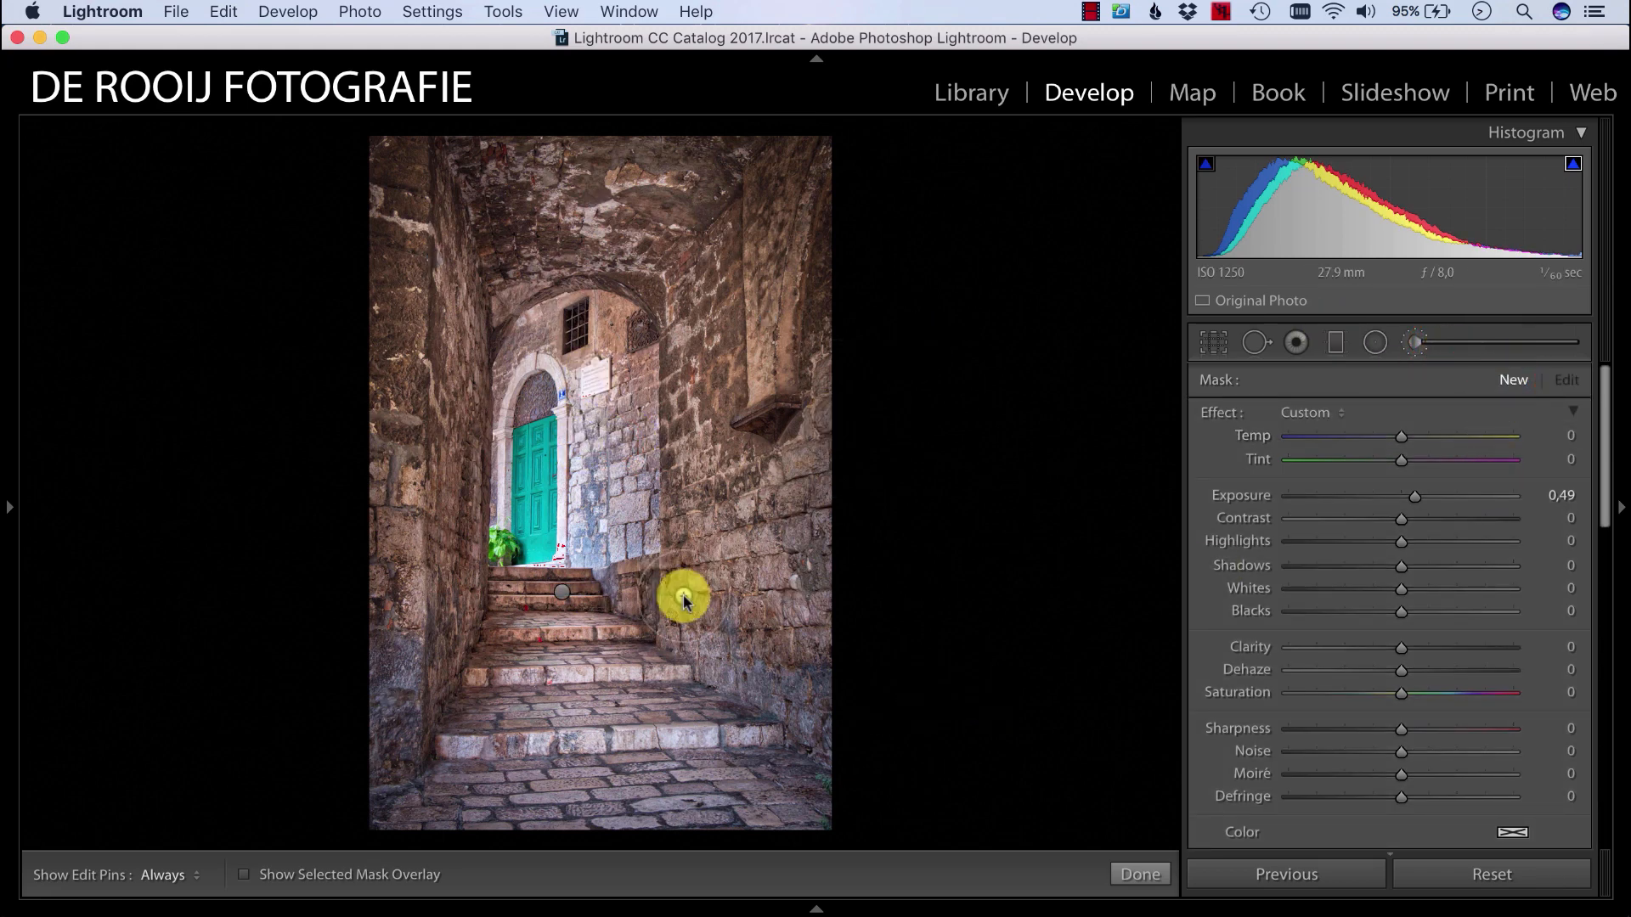
click(595, 692)
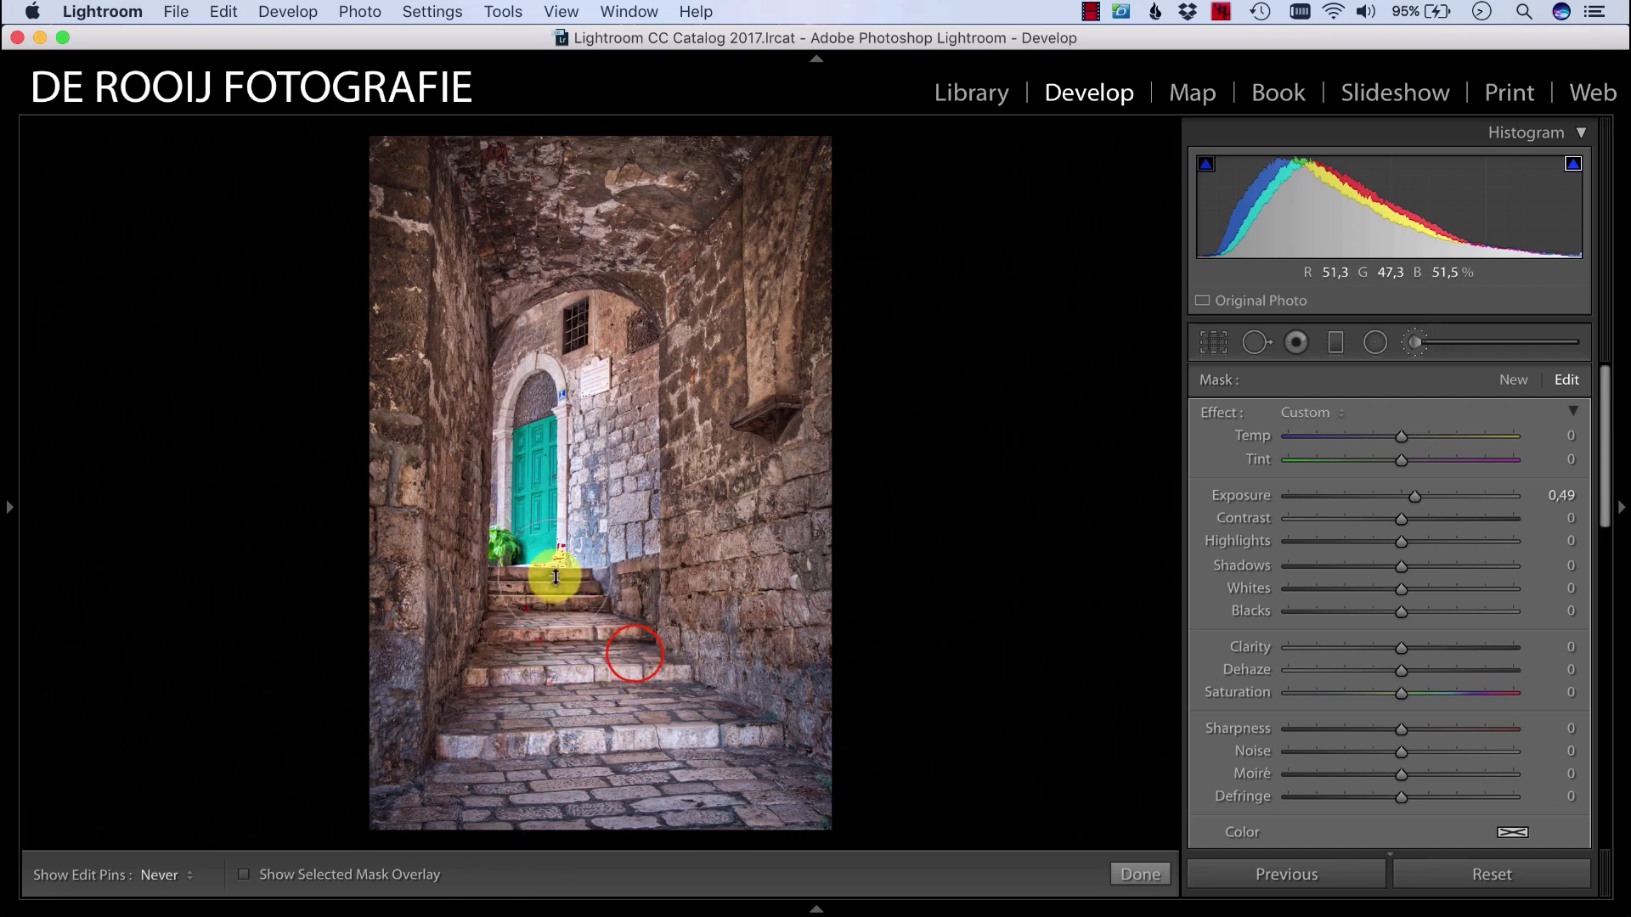
click(1139, 874)
Step: Reselect the brush adjustment on the lower steps and set its highlights to -30
click(1414, 342)
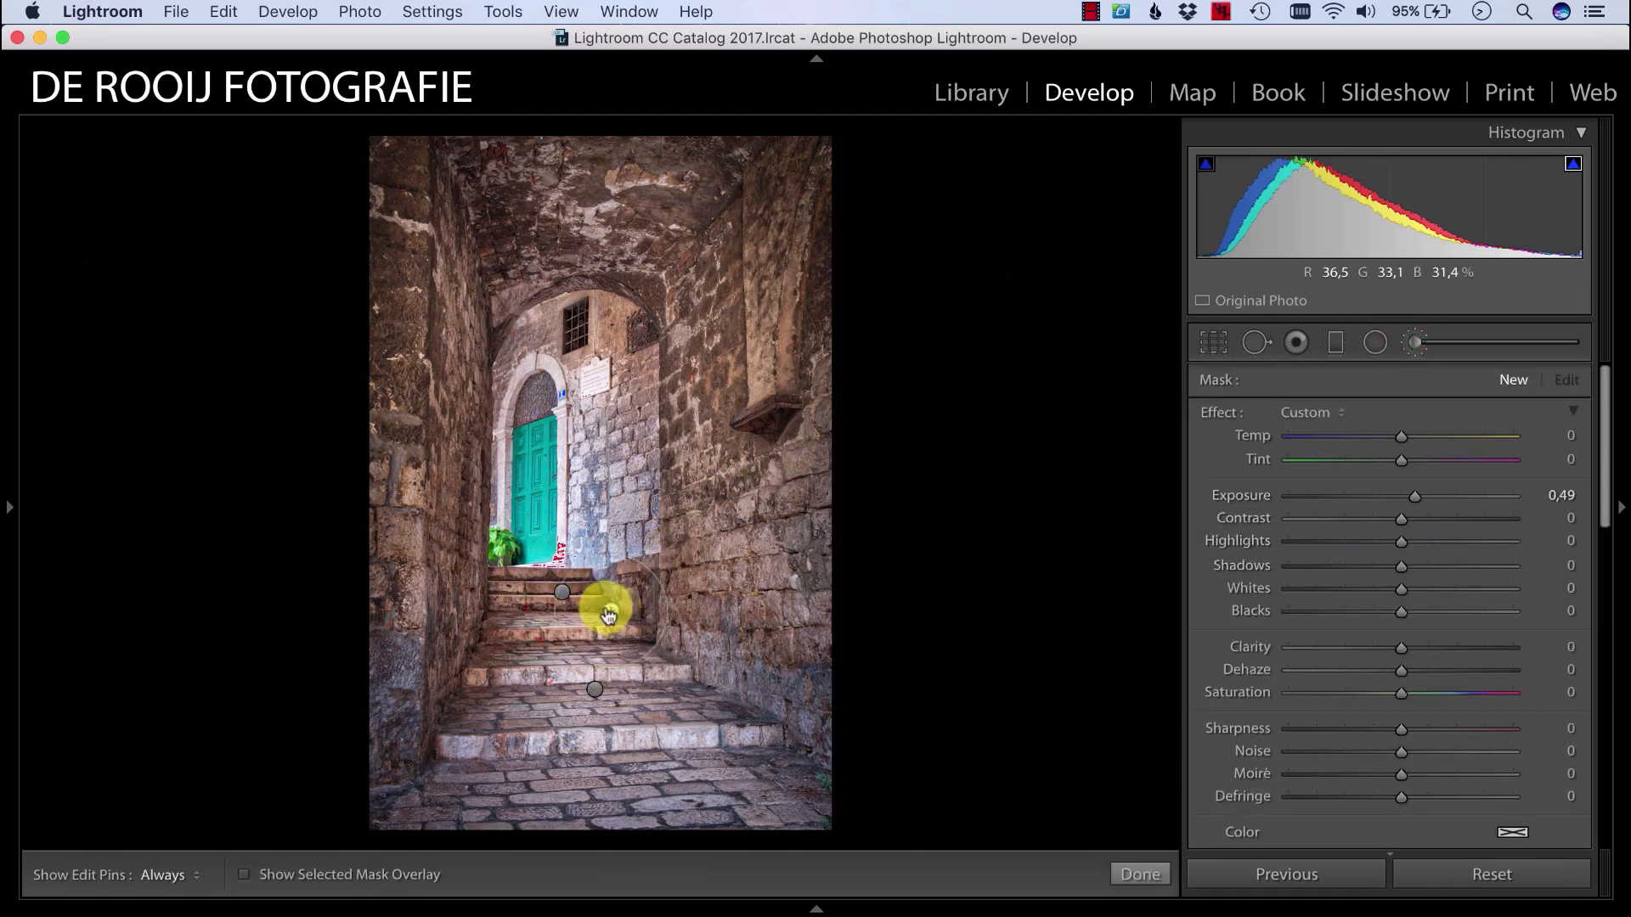
click(594, 689)
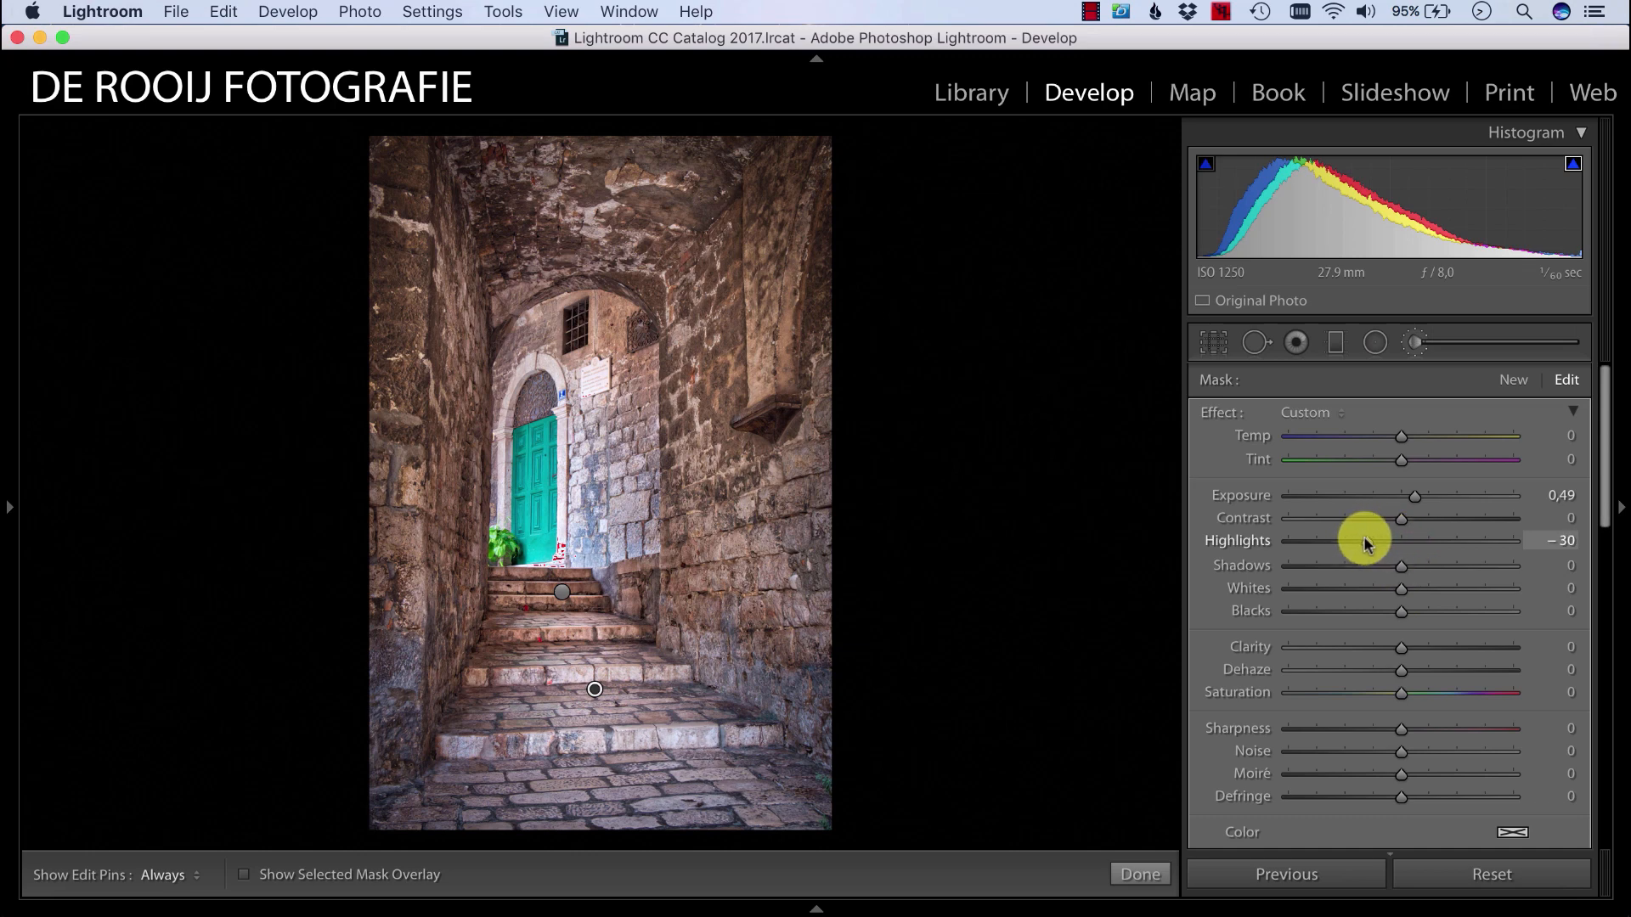
click(1154, 875)
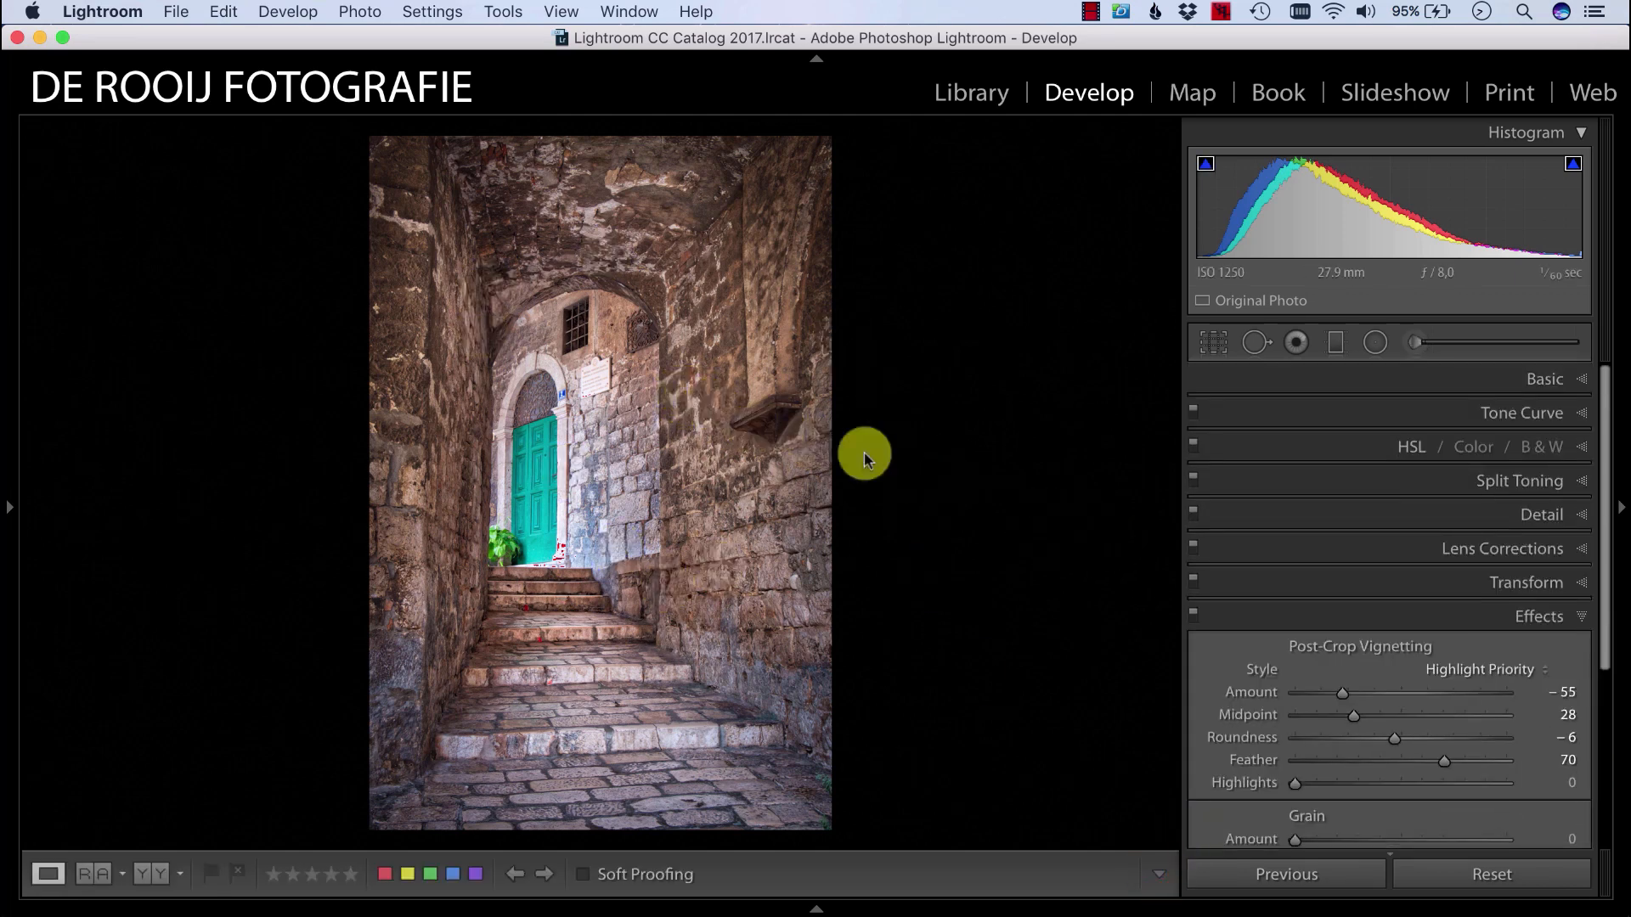
Step: Examine the wall, window grille and stonework beside the door at close zoom
click(702, 328)
drag(629, 386, 937, 353)
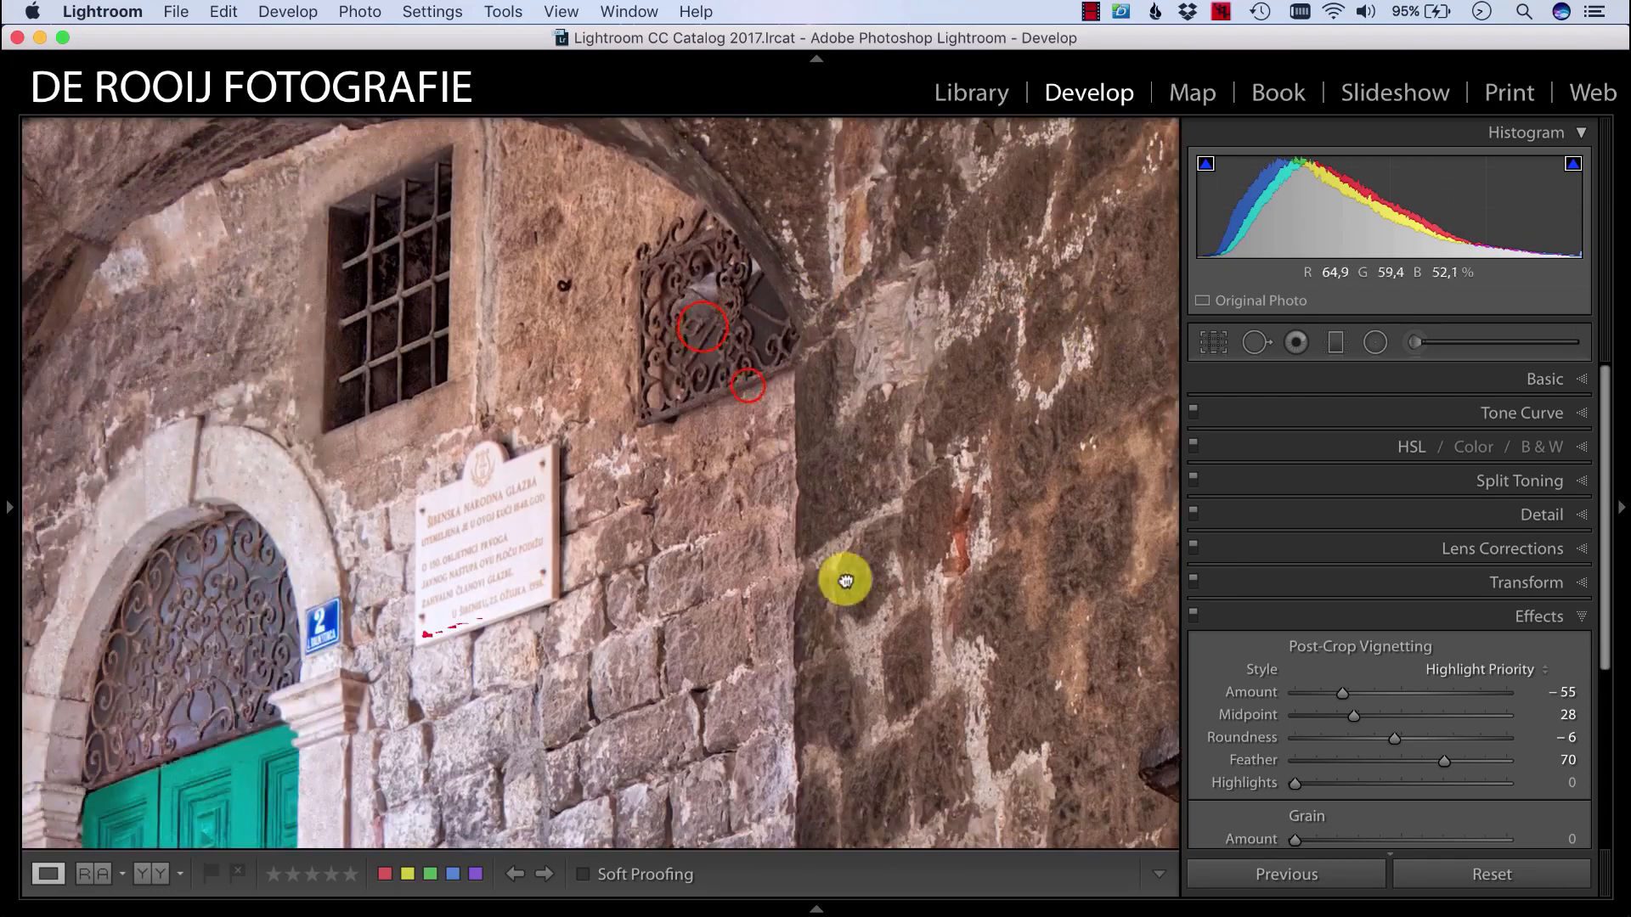
drag(845, 579, 592, 323)
drag(820, 511, 731, 221)
drag(767, 613, 923, 361)
drag(728, 536, 757, 513)
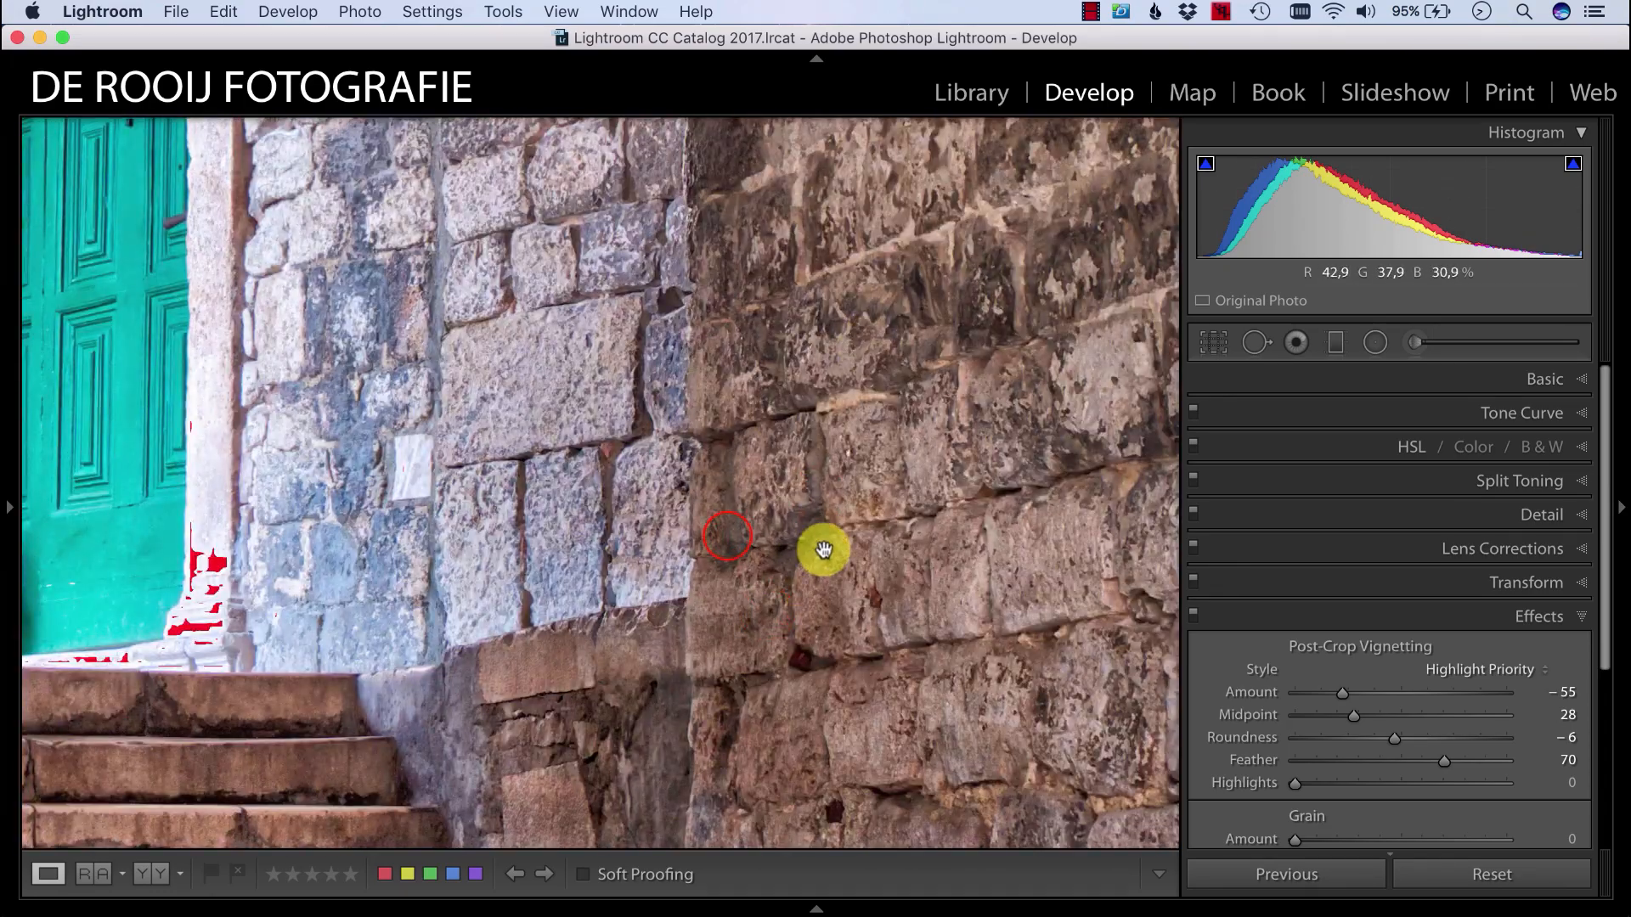
click(826, 548)
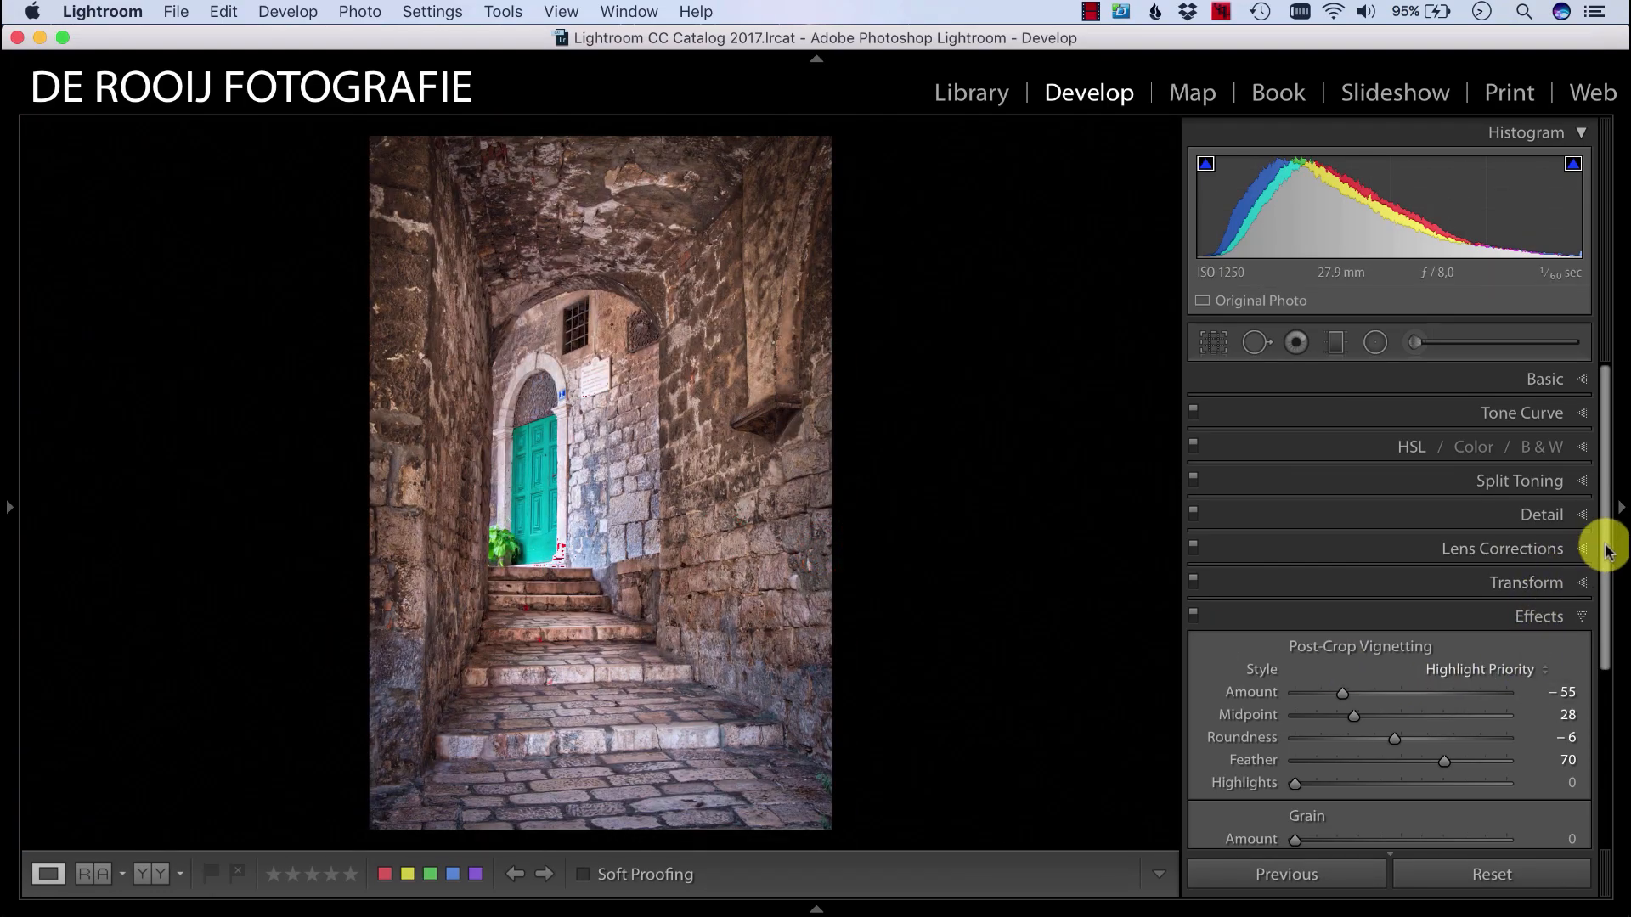
Step: Open the photo's detail settings and set the sharpening amount to 80
mouse_move(1603, 537)
mouse_down()
mouse_move(1613, 747)
mouse_move(1611, 524)
mouse_up()
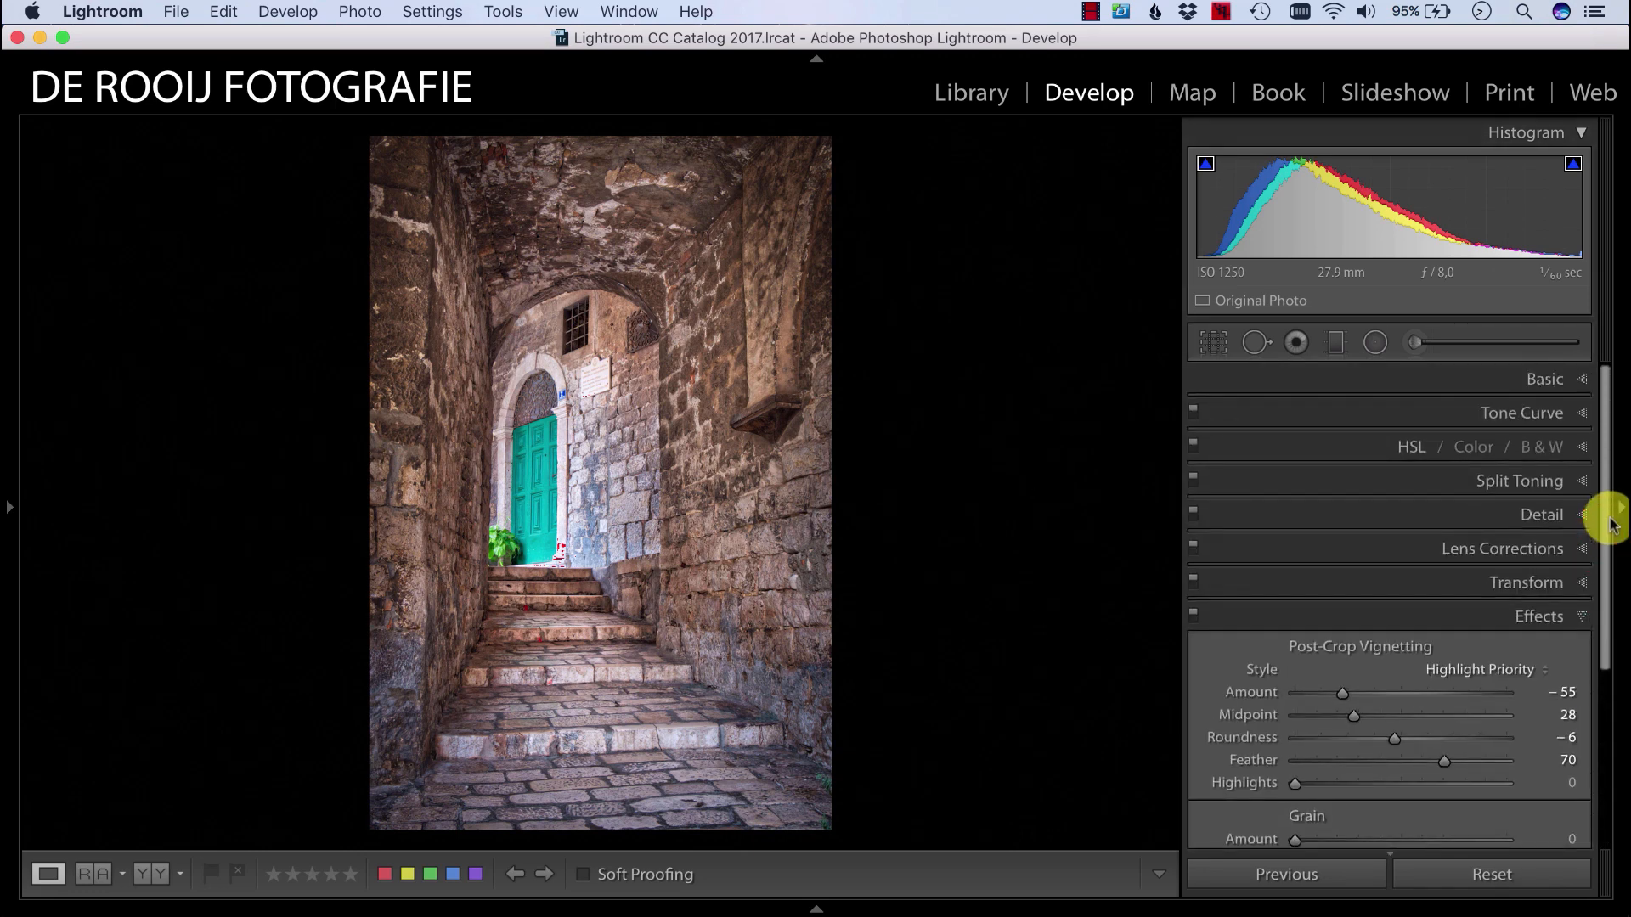
click(1553, 516)
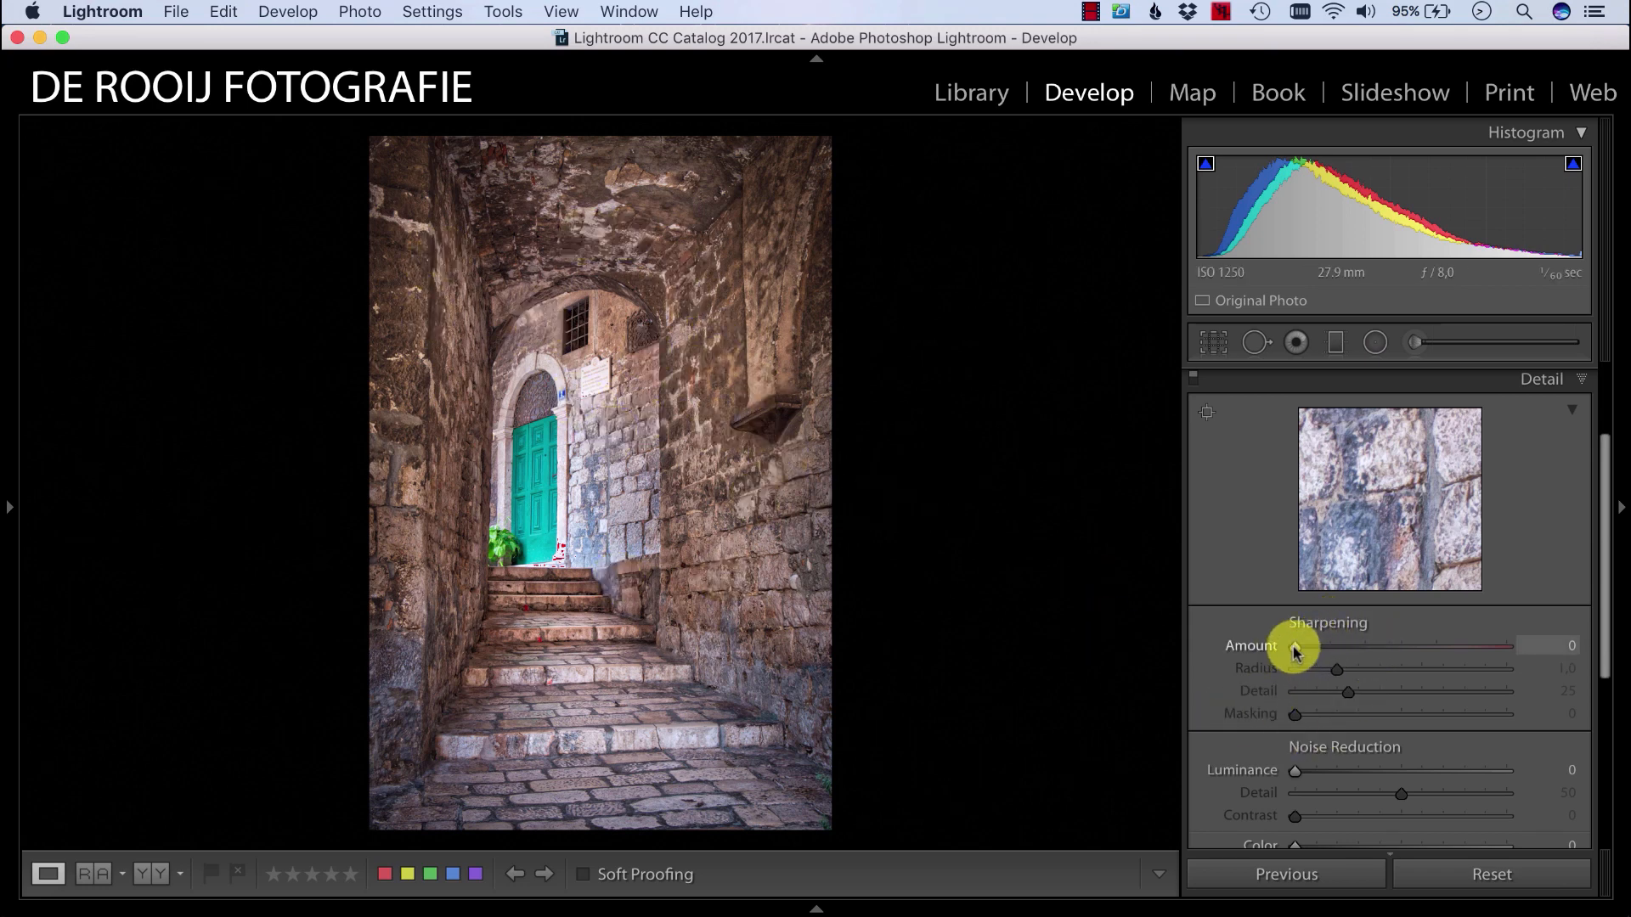
drag(1294, 650, 1405, 645)
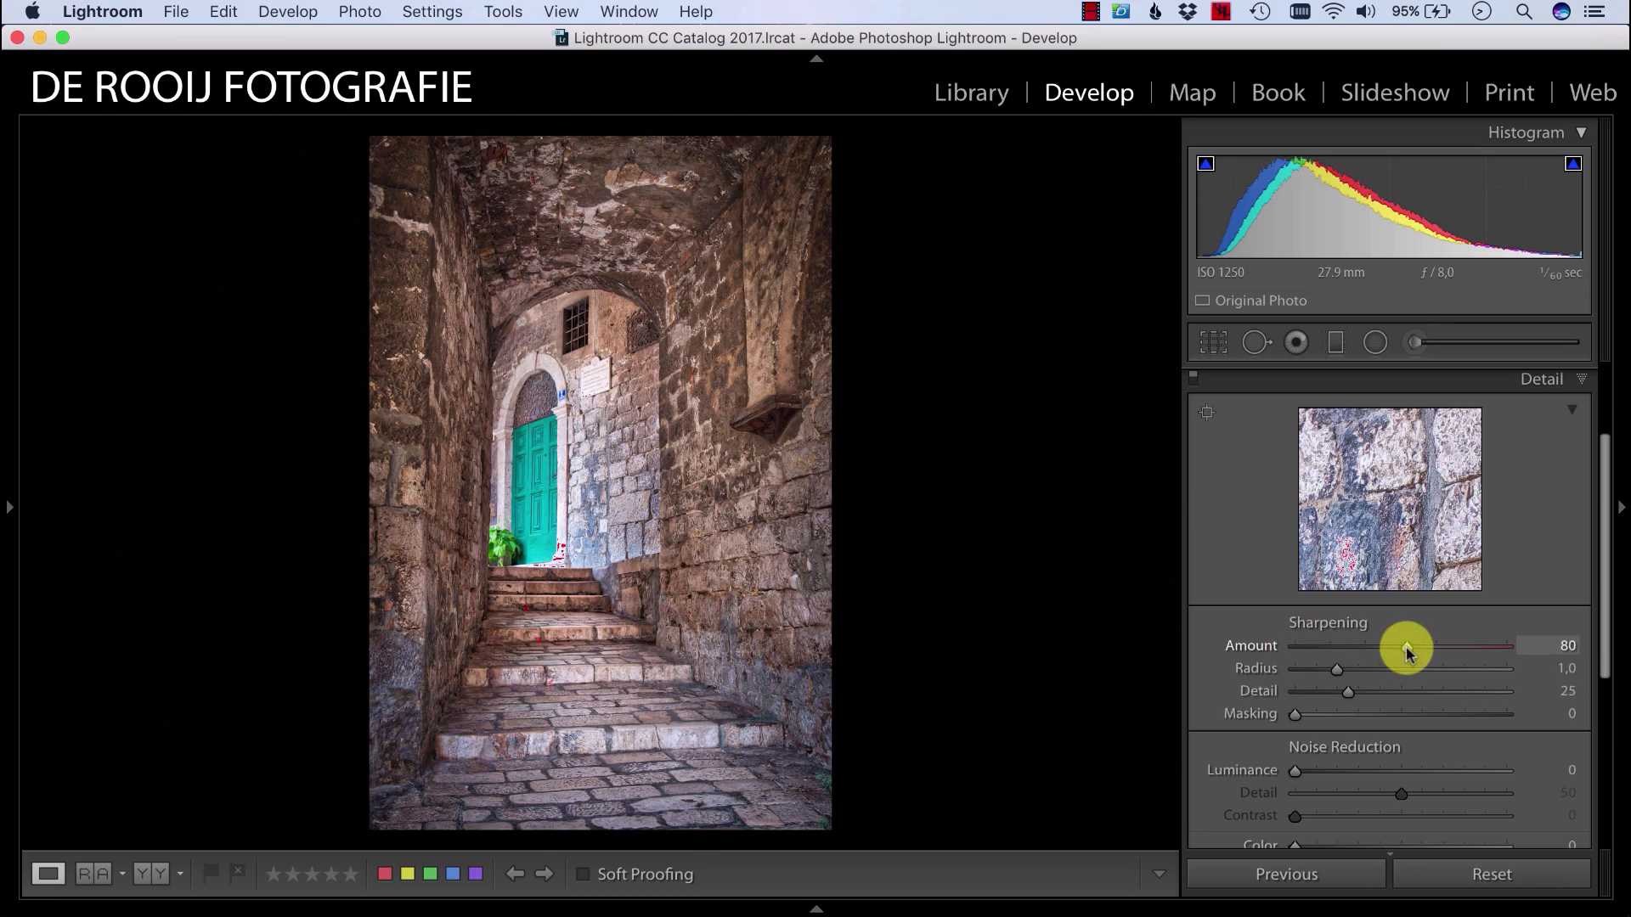
Step: Examine the sharpened stone texture around the pillar, window grille, plaque and door arch at close zoom
click(730, 544)
drag(812, 390, 644, 599)
drag(682, 499, 679, 698)
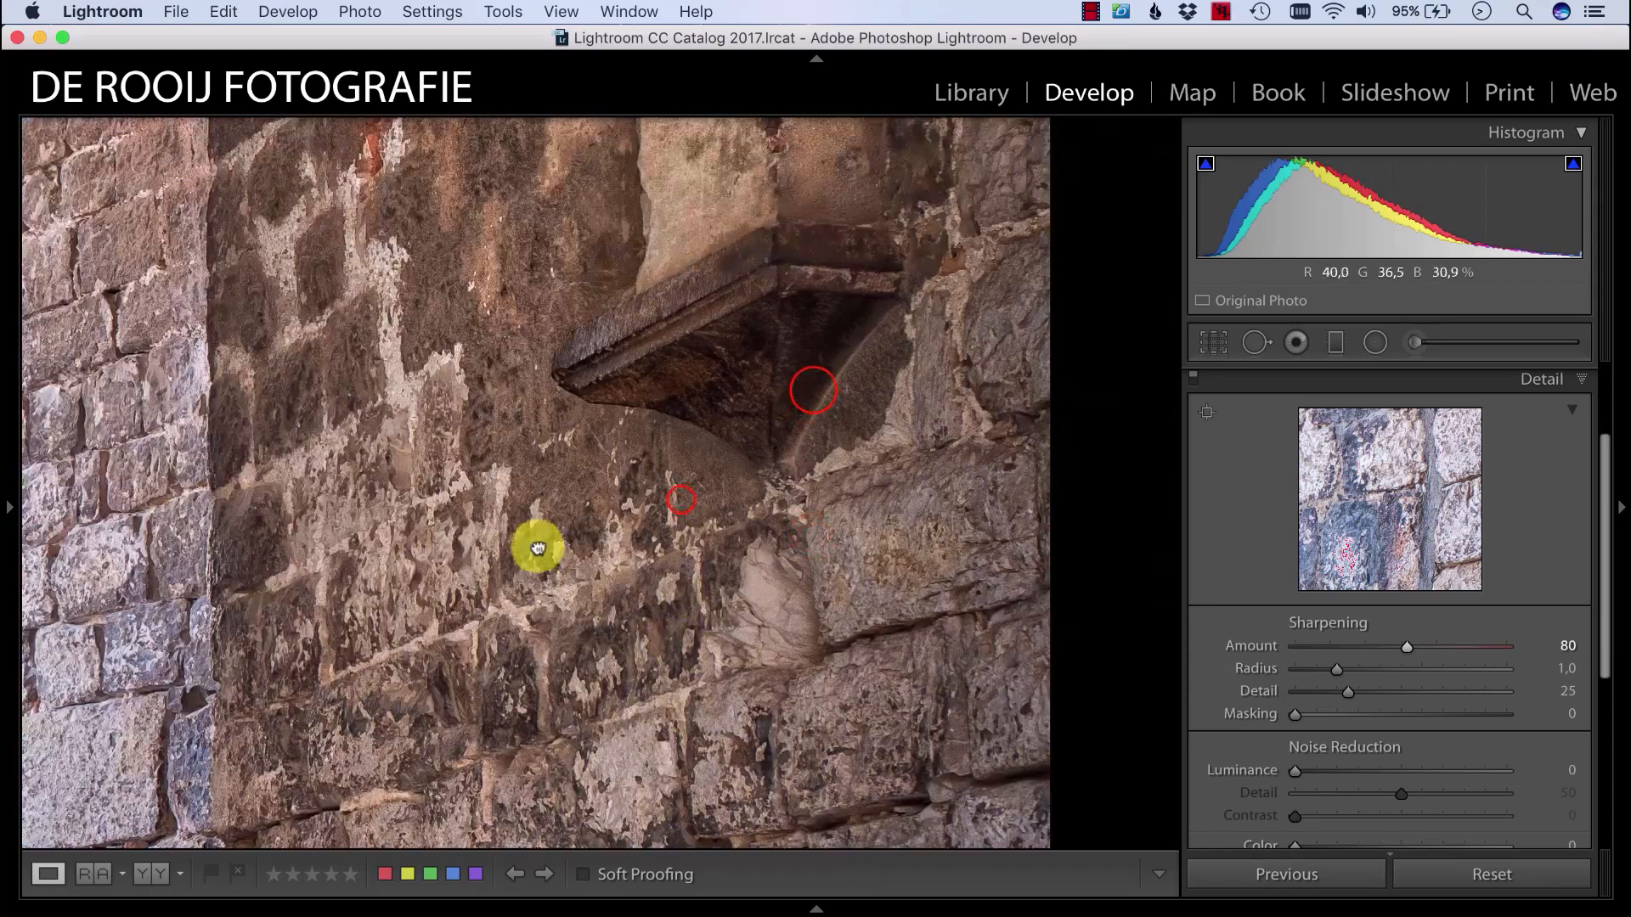
drag(568, 546, 976, 668)
drag(791, 431, 521, 633)
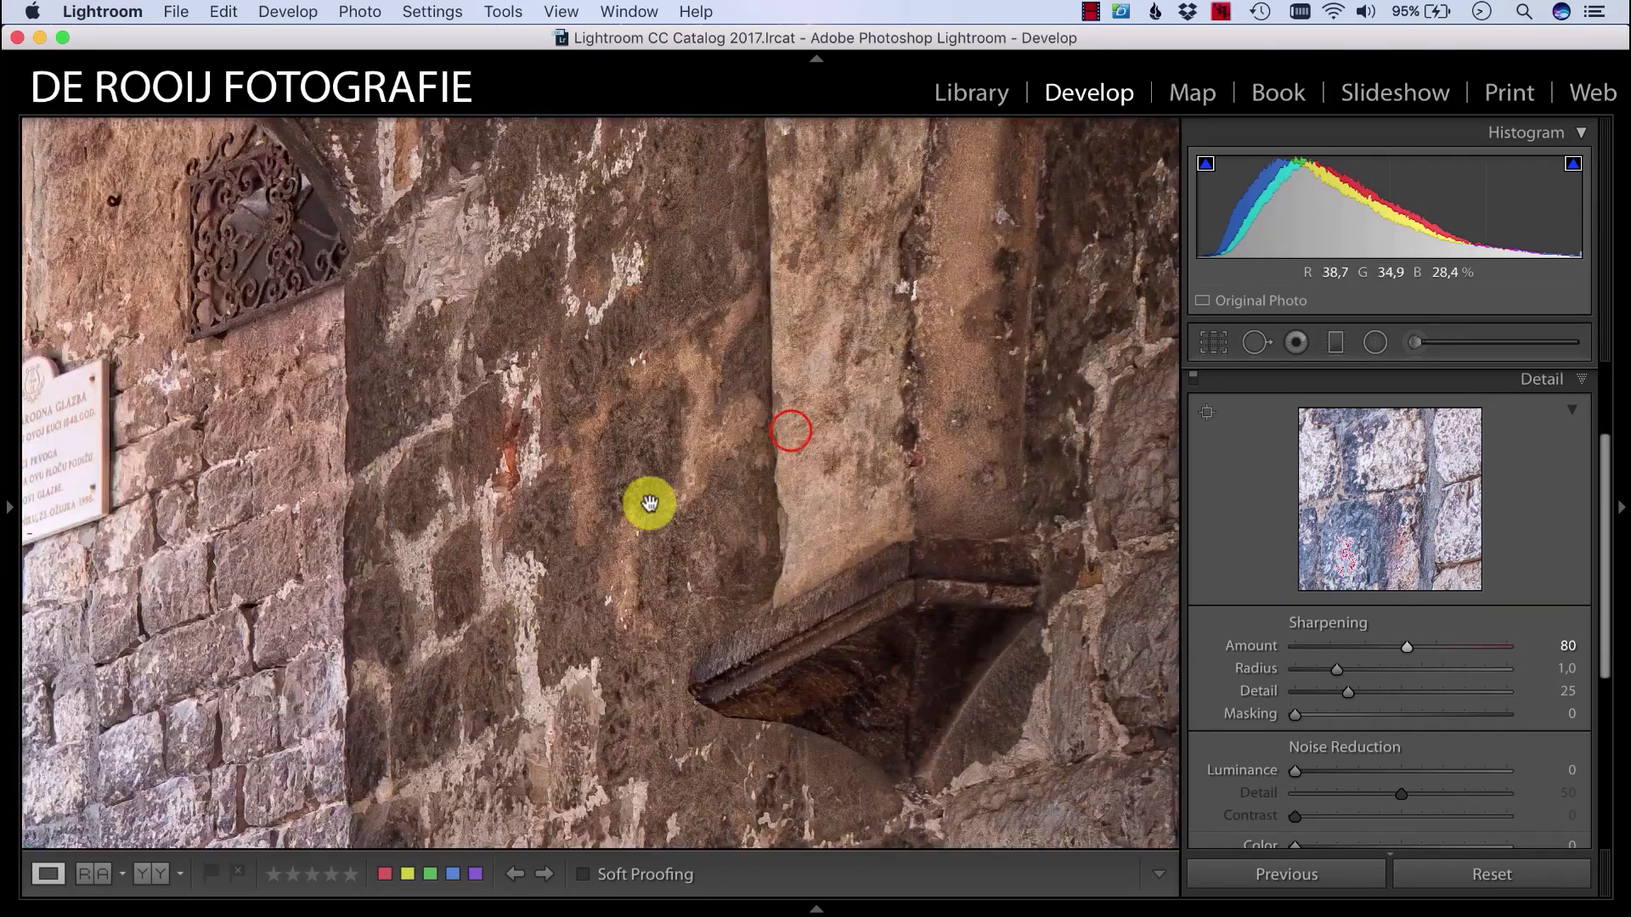
drag(787, 381, 624, 627)
drag(666, 505, 1037, 374)
drag(812, 429, 1066, 493)
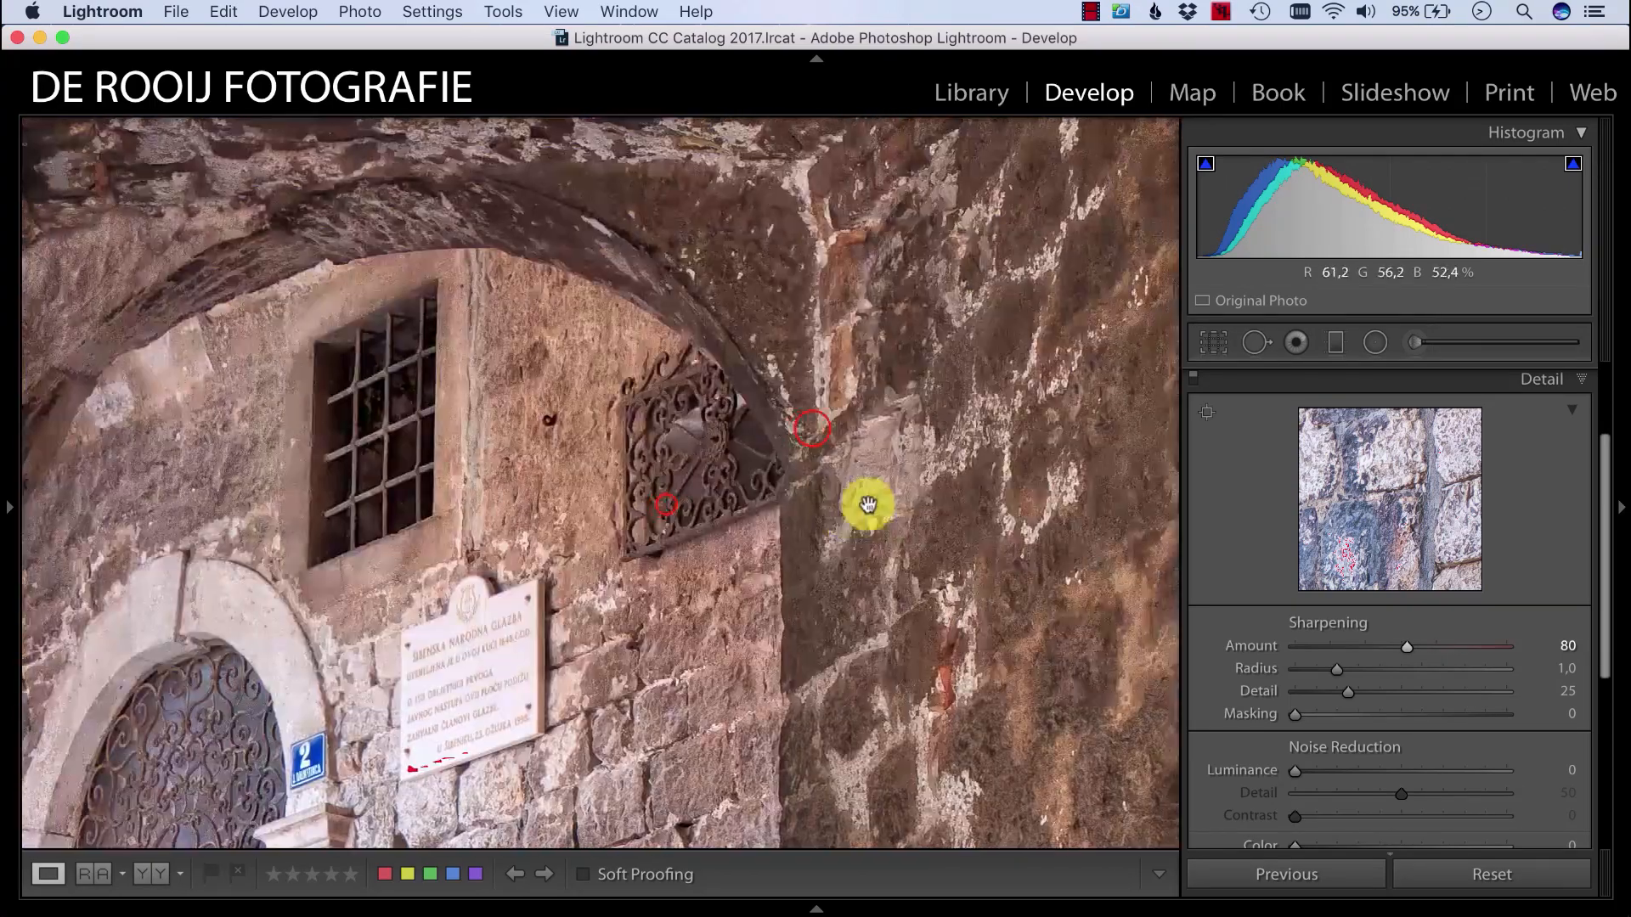
drag(708, 567, 761, 451)
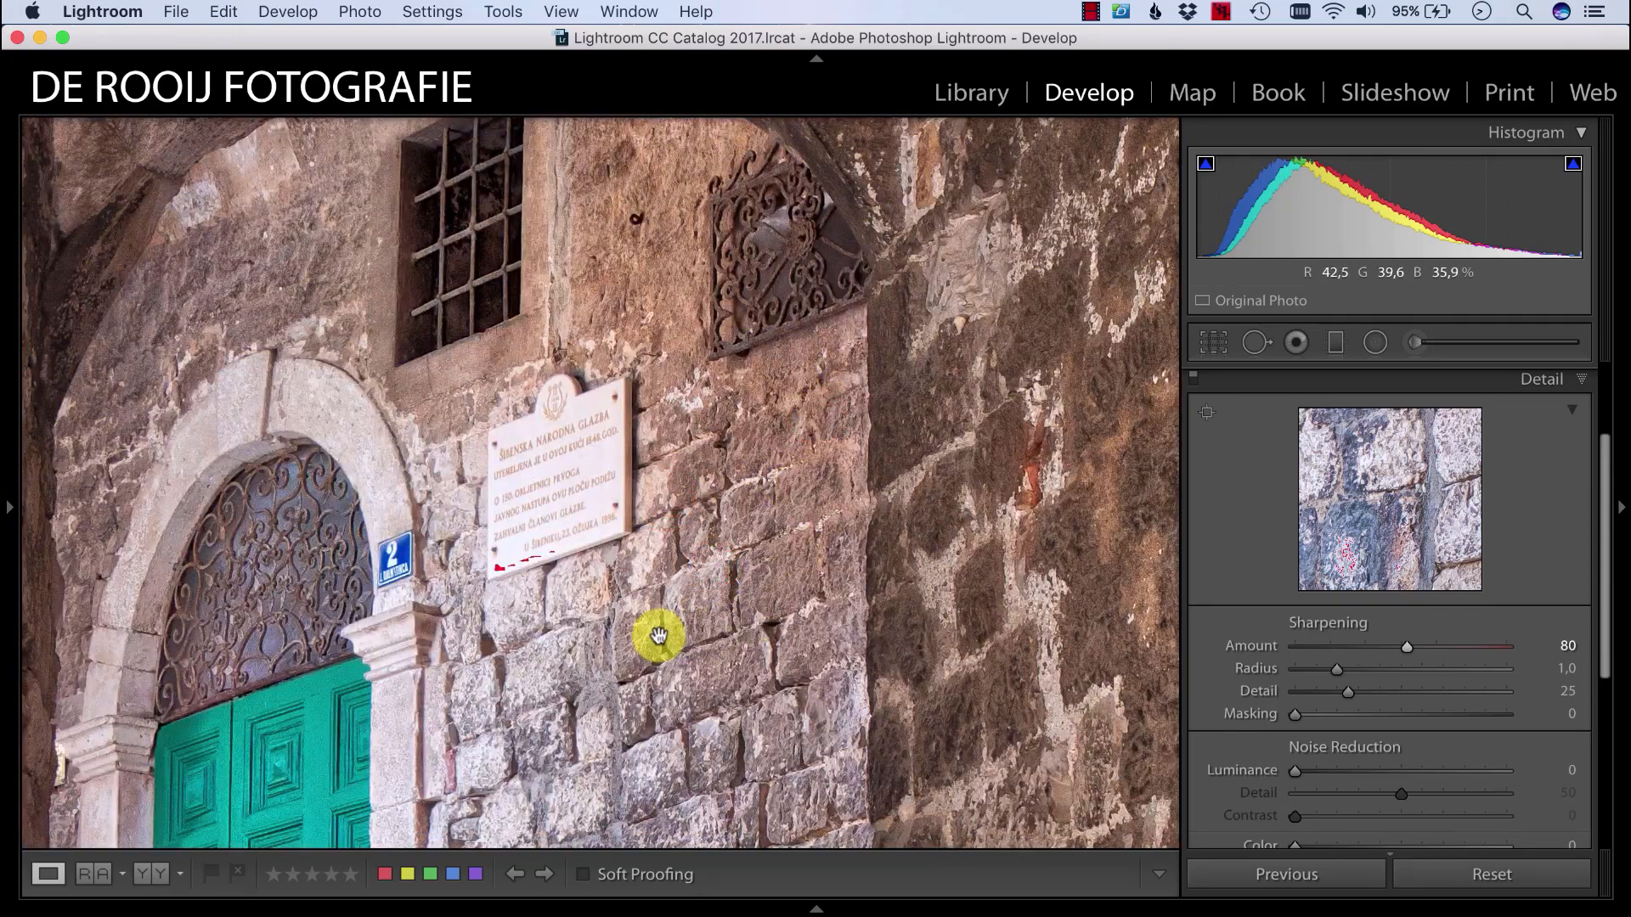
drag(608, 563, 966, 353)
drag(939, 517, 765, 704)
drag(720, 348, 792, 559)
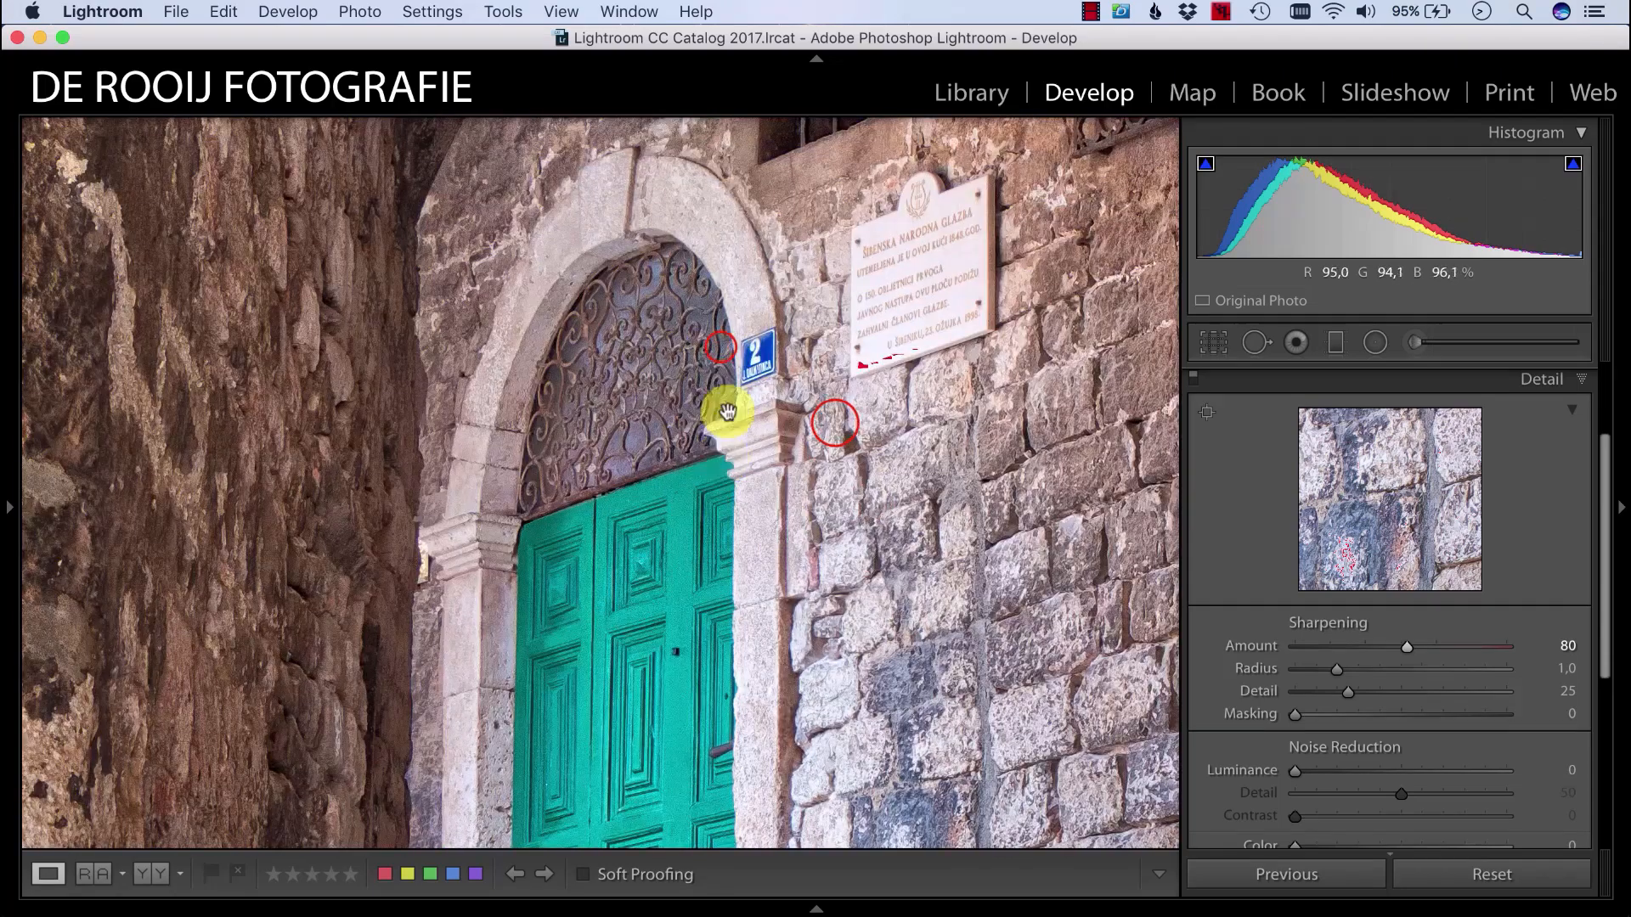
drag(807, 255, 830, 382)
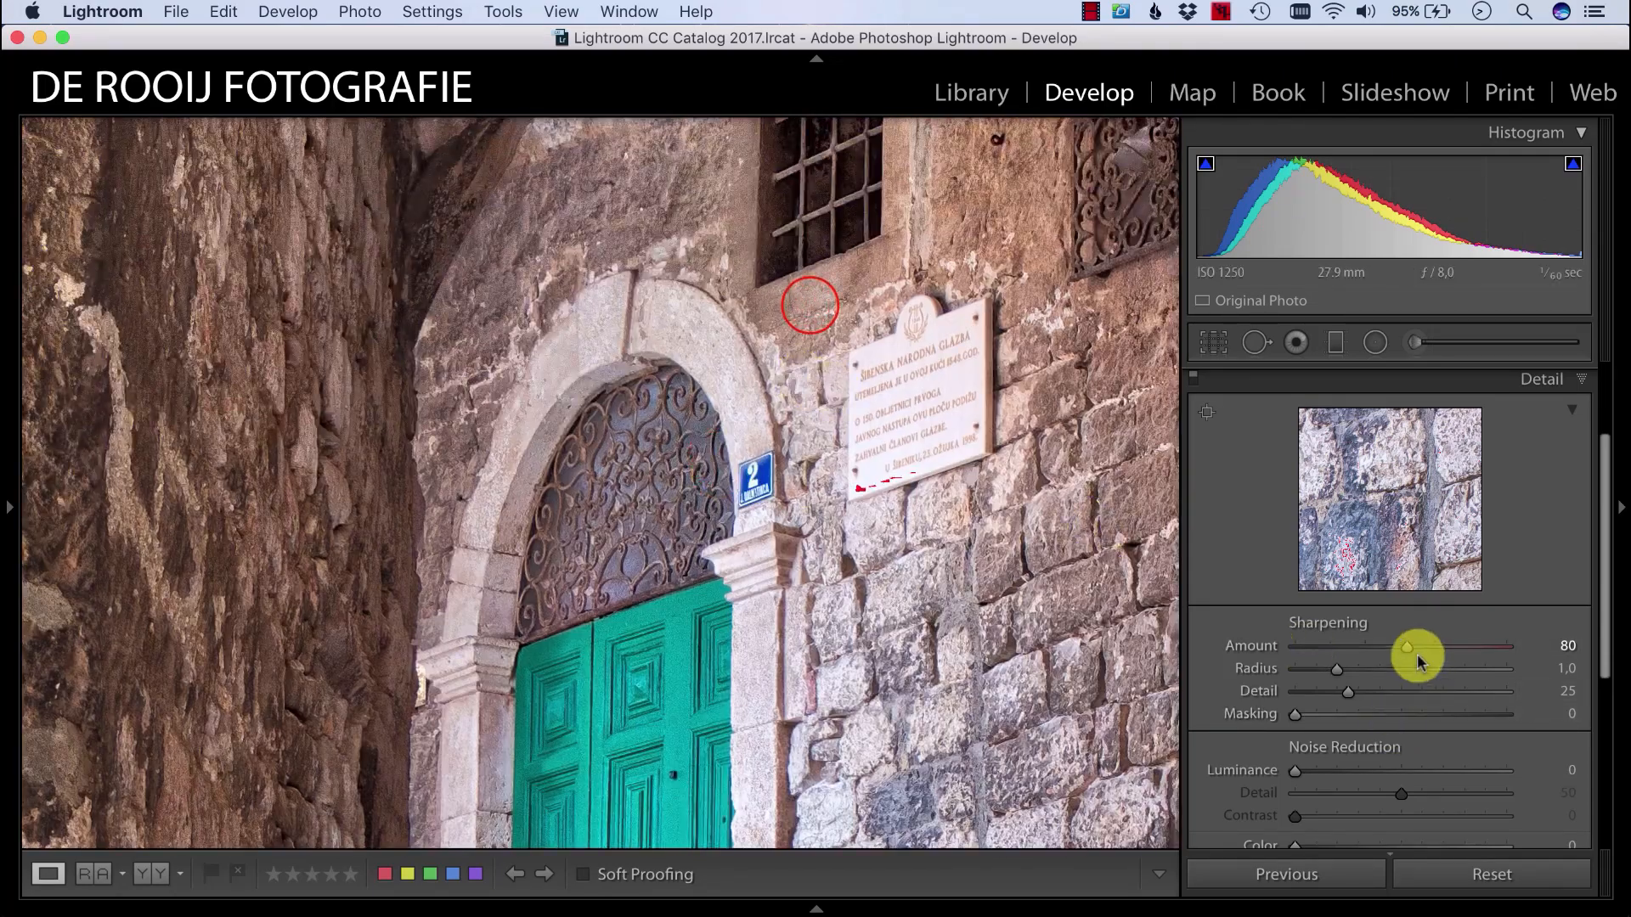
Step: Set the sharpening amount to 150 and check the texture of the right wall and pillar up close
drag(1402, 645, 1517, 652)
drag(994, 394, 747, 502)
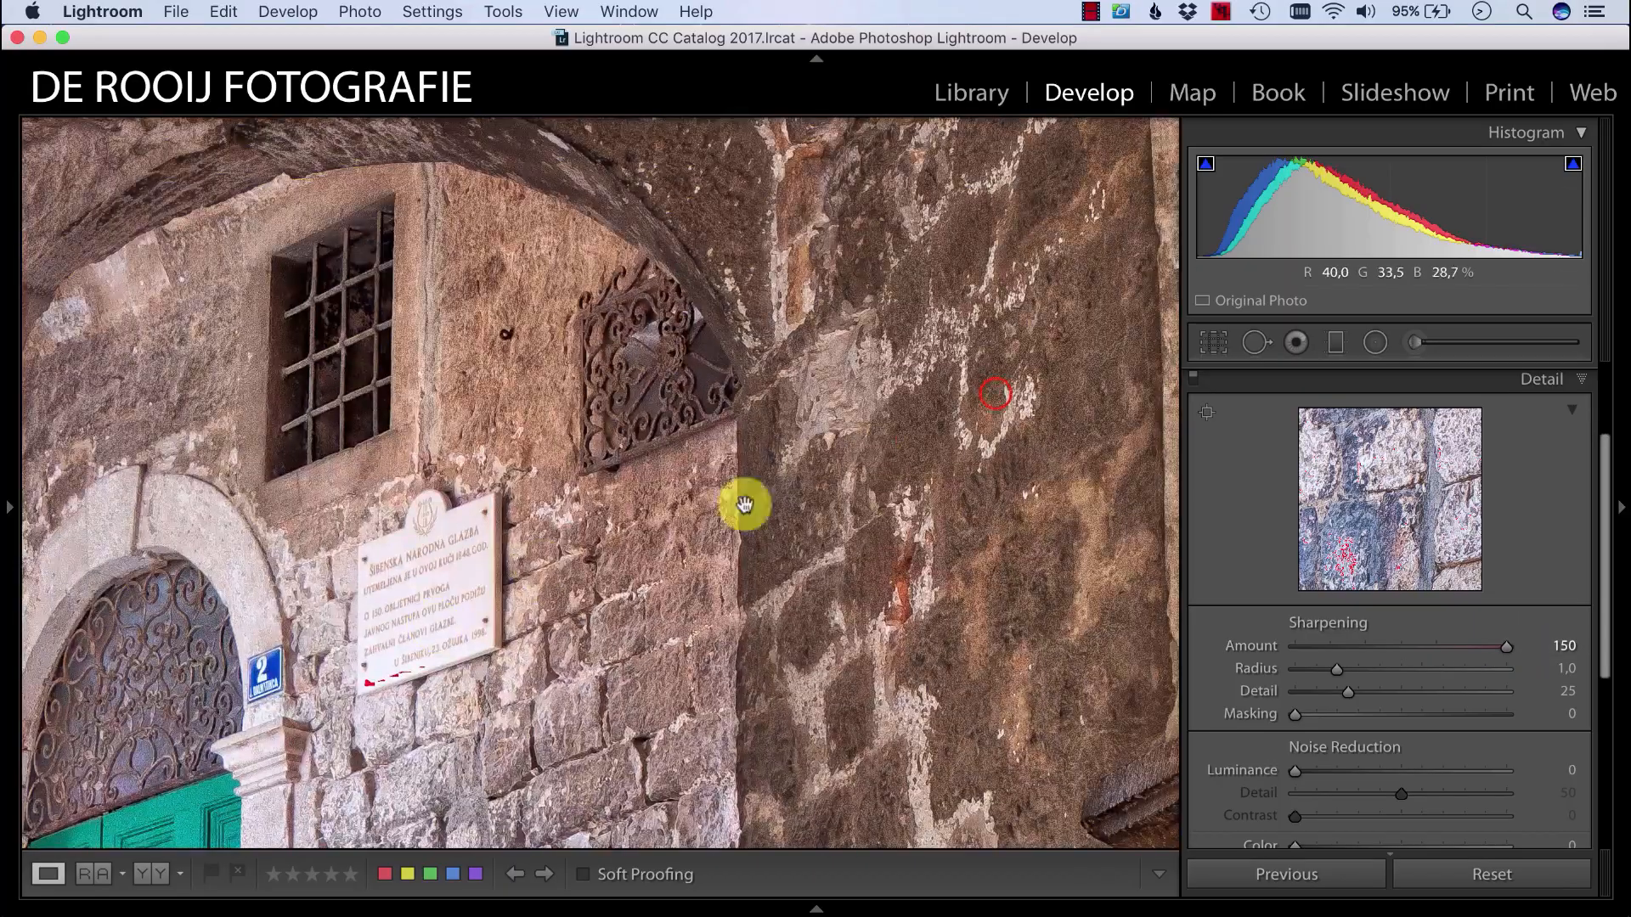
drag(854, 507, 803, 611)
drag(867, 557, 459, 556)
drag(717, 454, 746, 253)
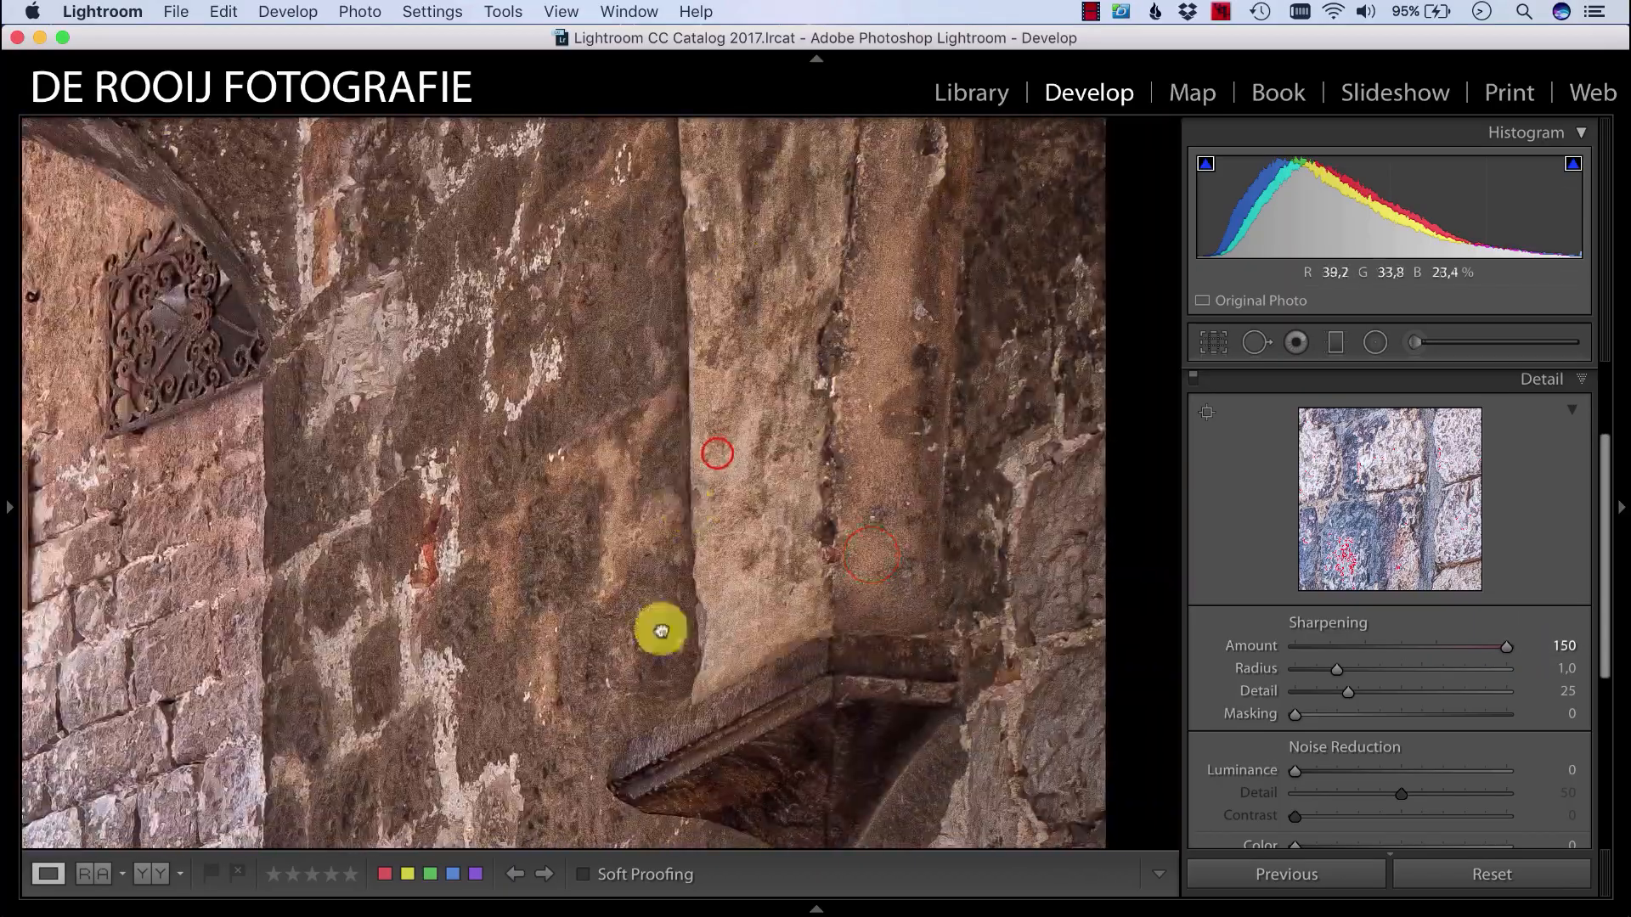
drag(686, 488, 735, 154)
drag(640, 579, 697, 293)
drag(677, 352, 622, 722)
drag(623, 504, 578, 722)
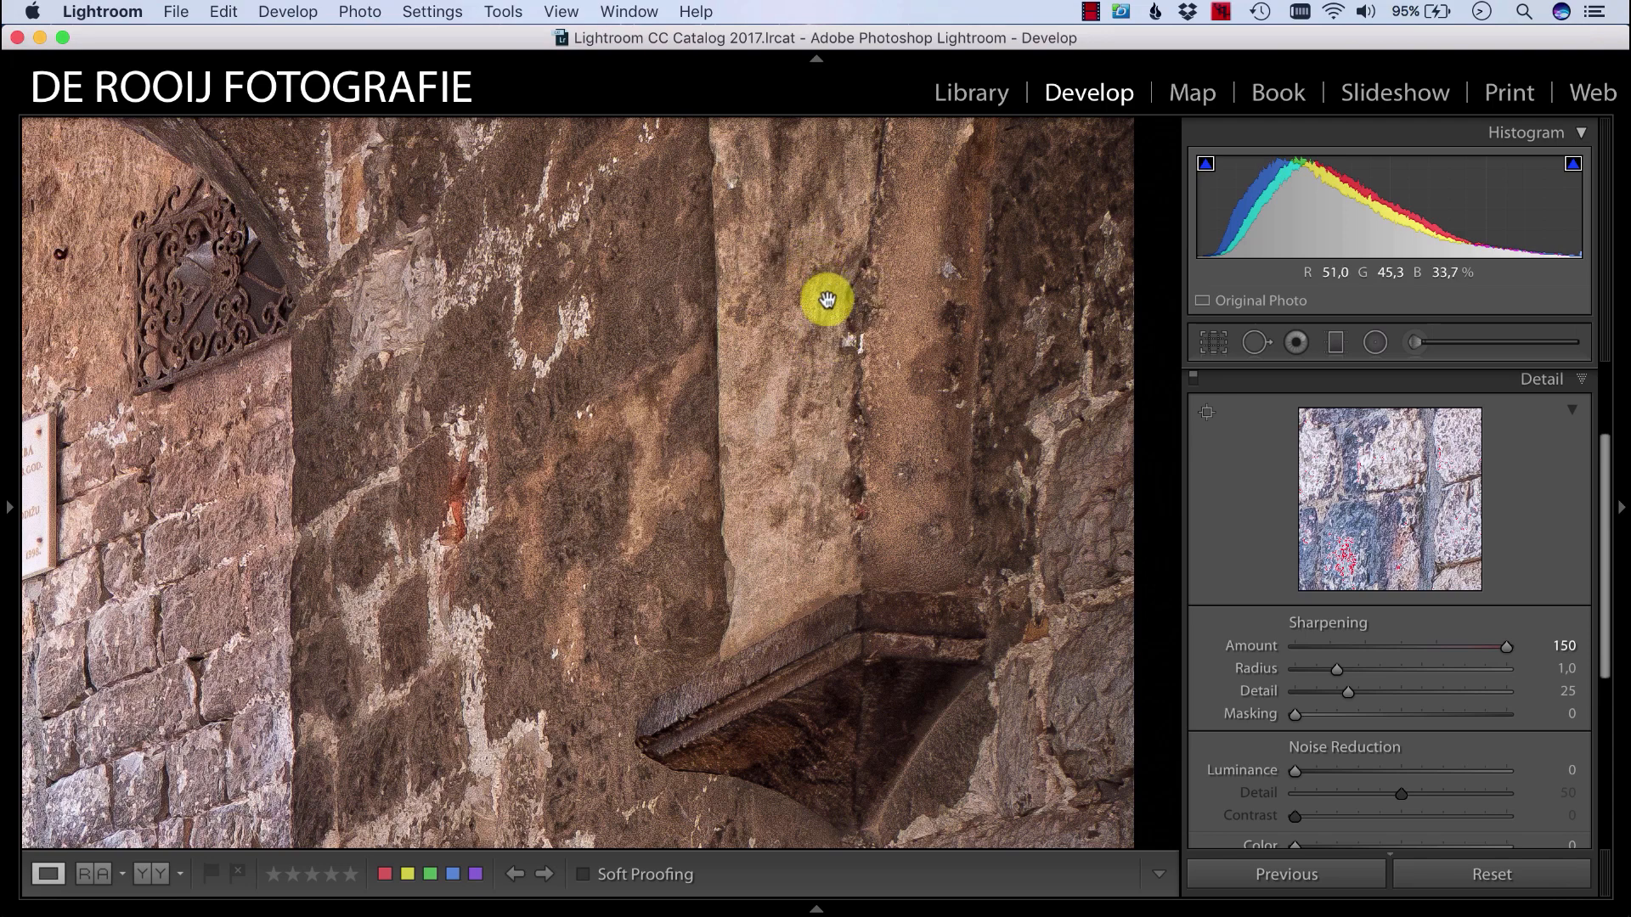
click(738, 405)
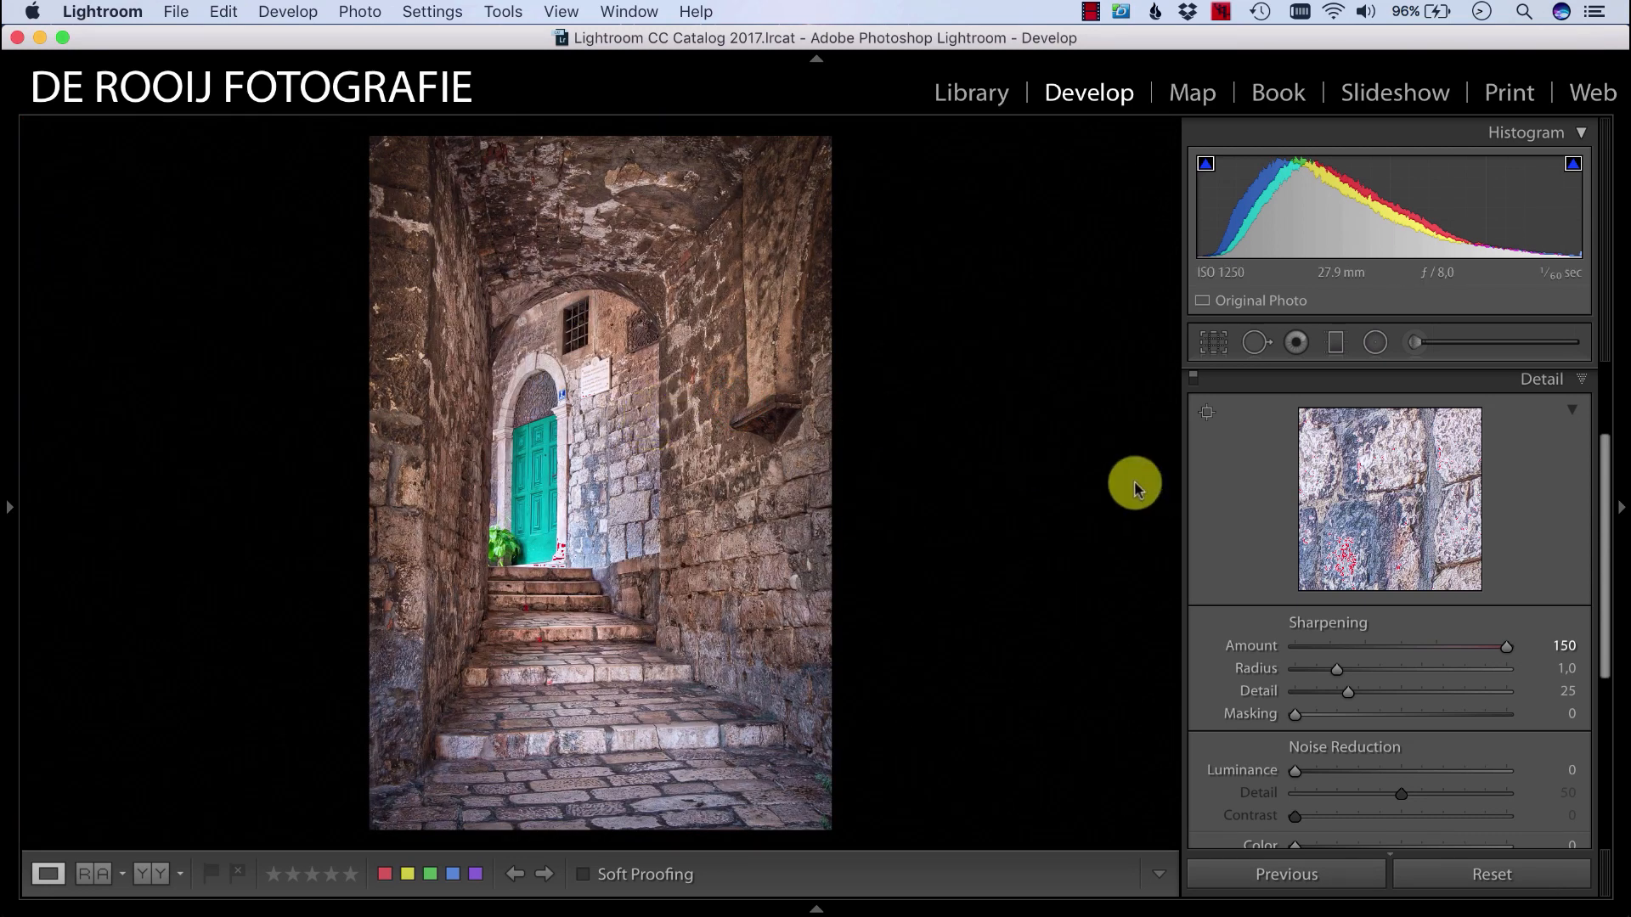
Step: Set the sharpening amount to 60 and the masking to 80, checking the mask on the whole photo
click(747, 285)
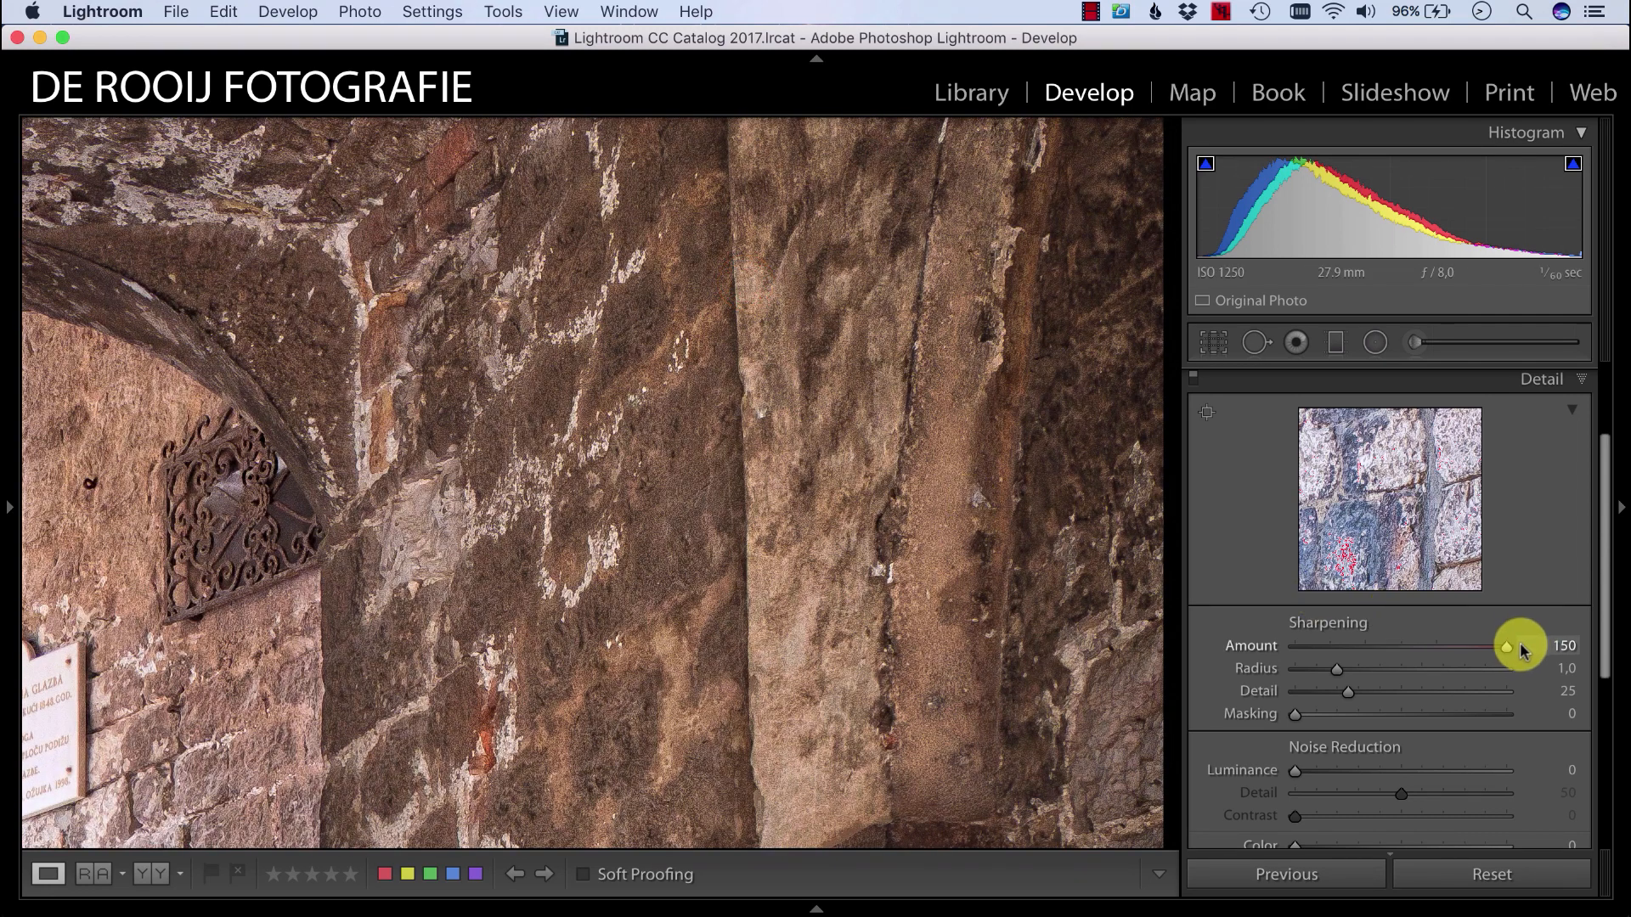
drag(1508, 648, 1380, 637)
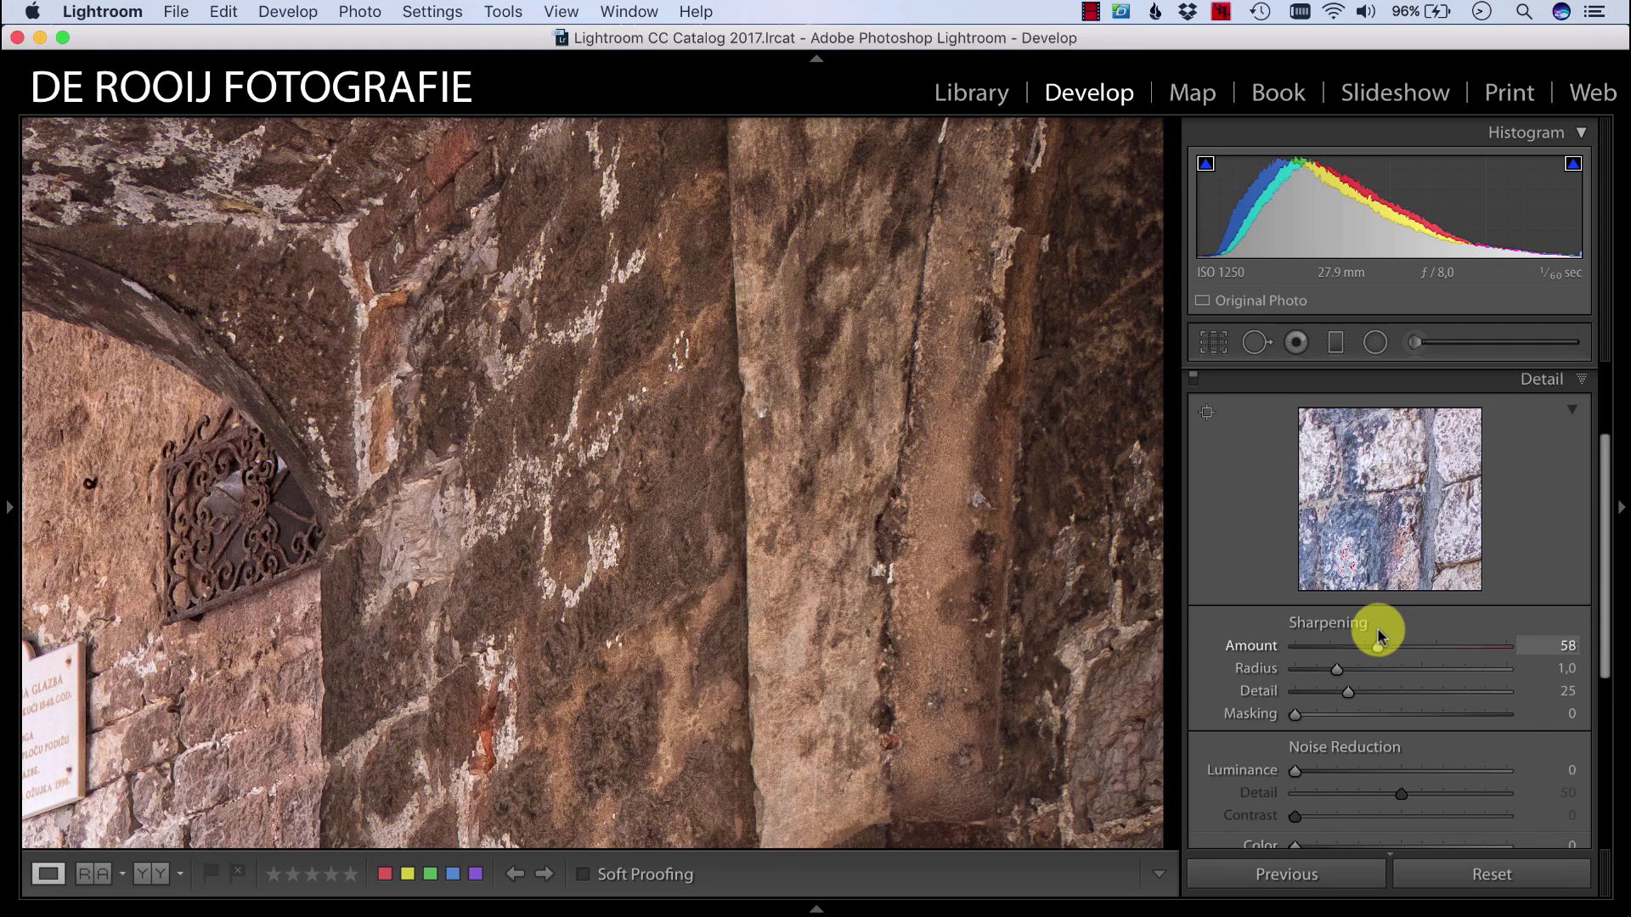
click(972, 503)
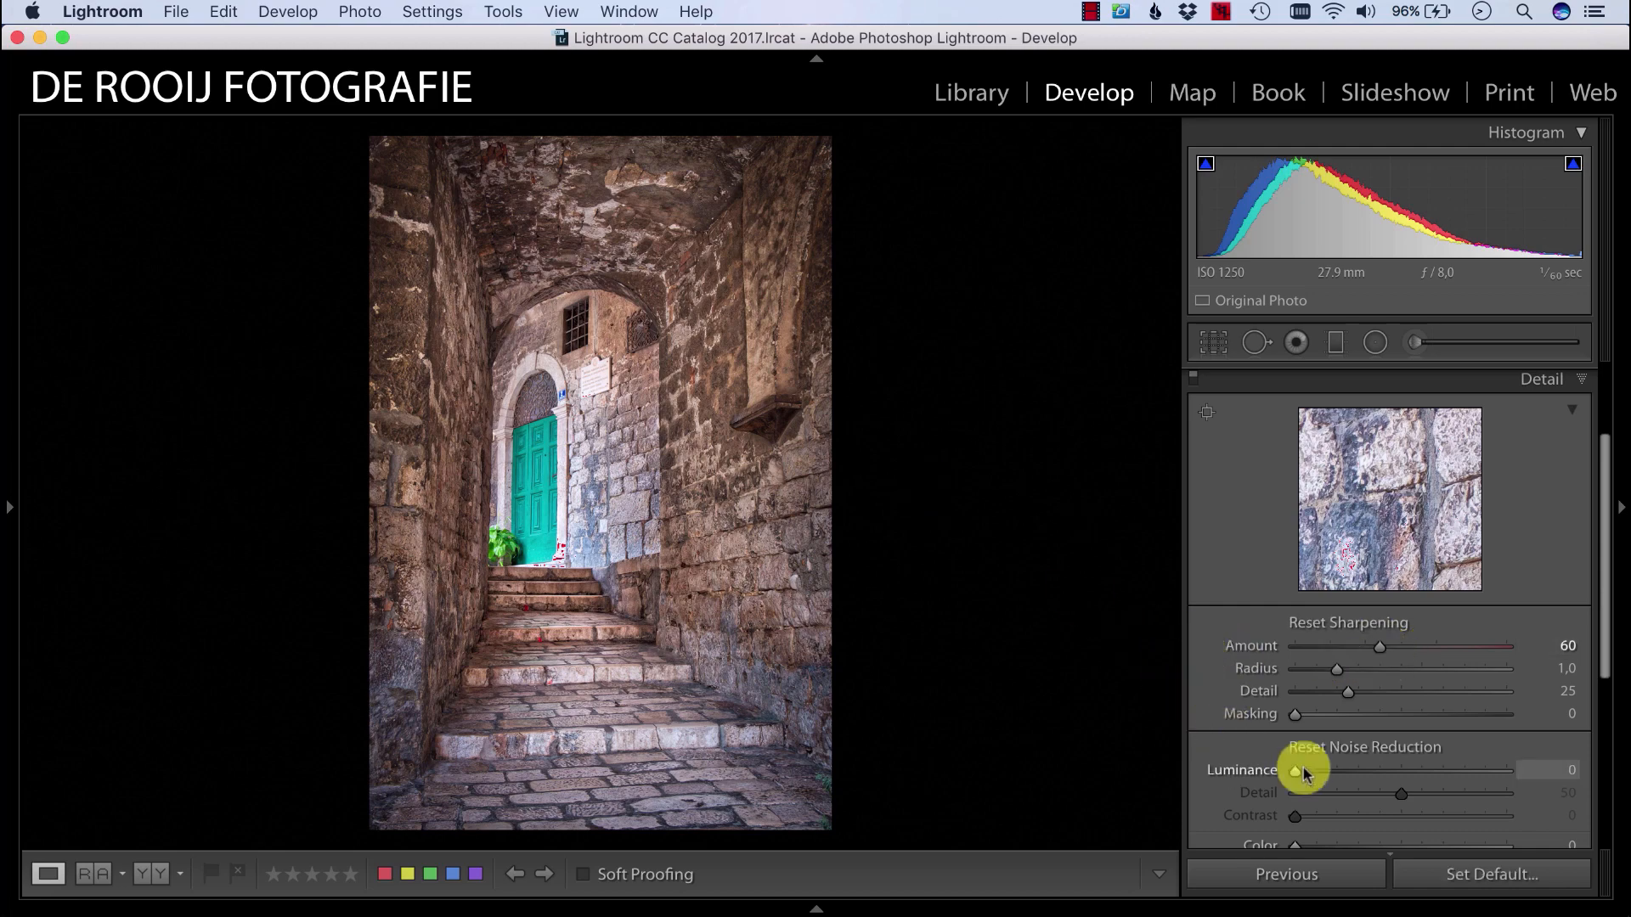
drag(1295, 714, 1463, 718)
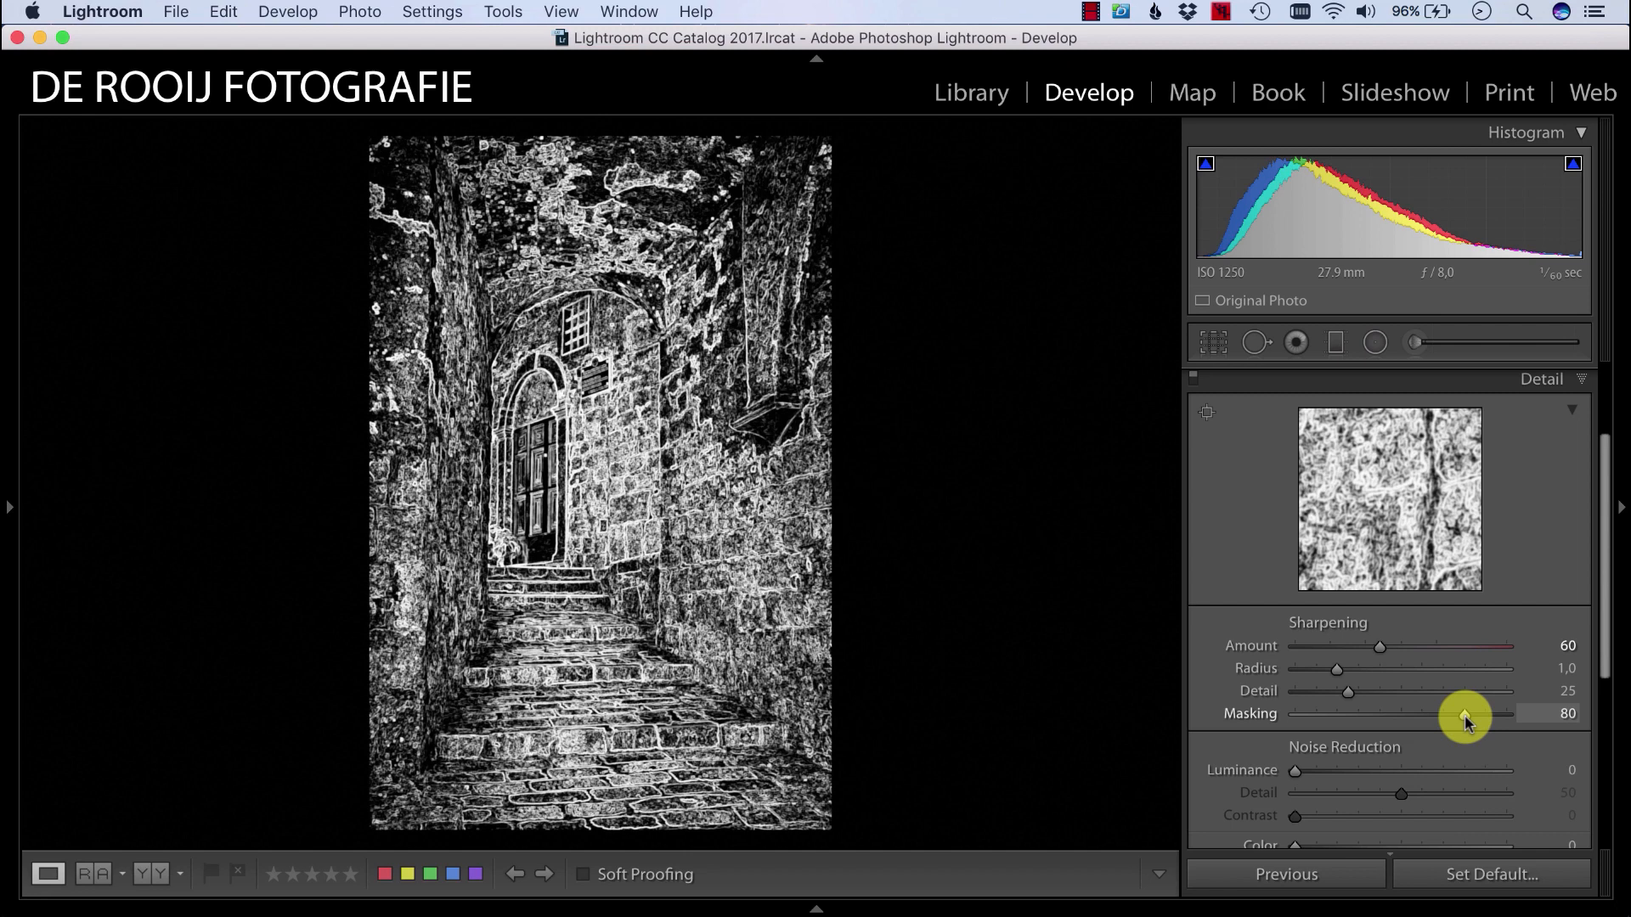
drag(1464, 715, 1464, 715)
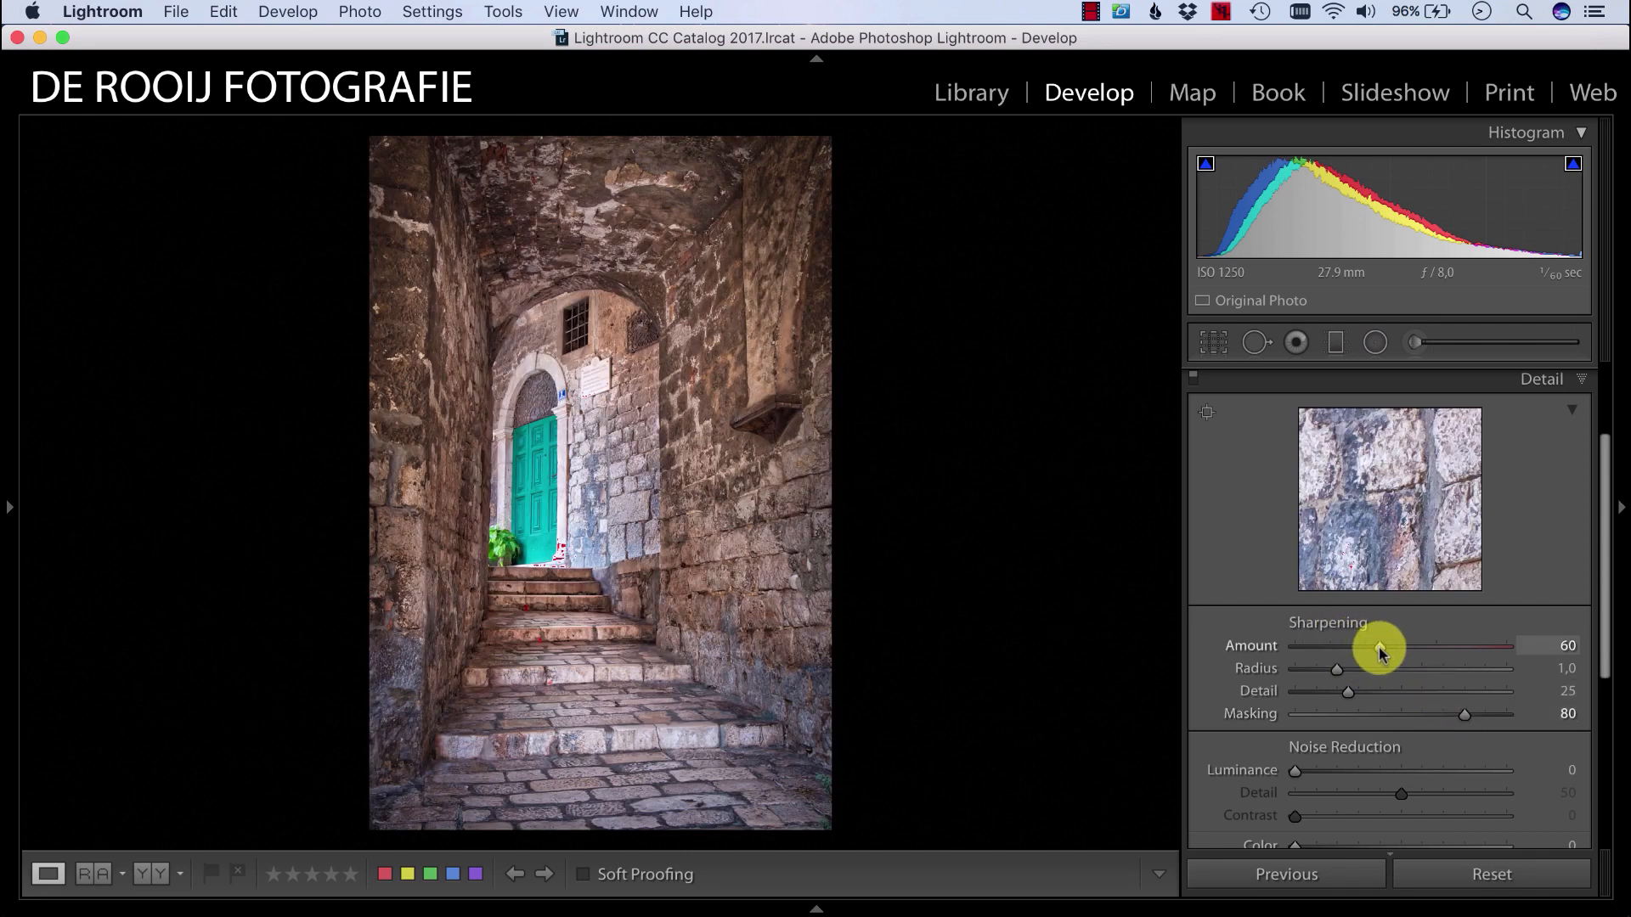